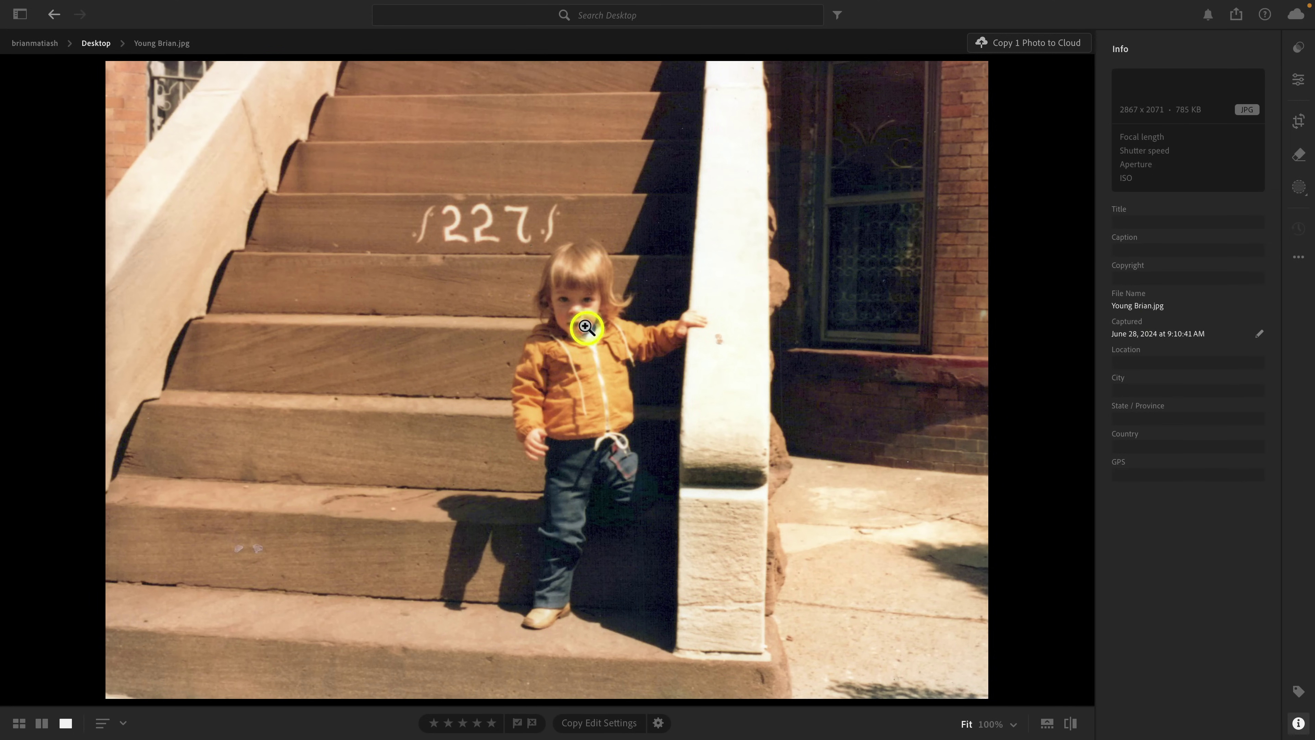
left_click(579, 312)
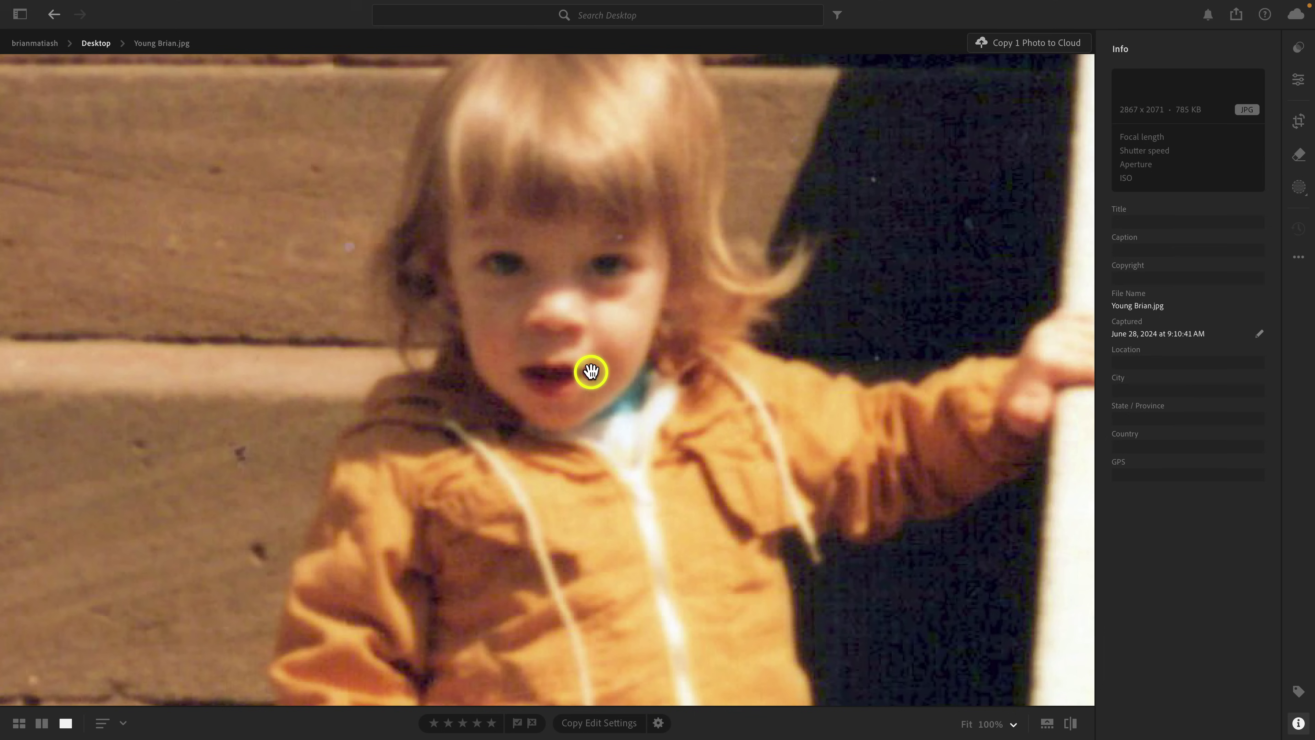
left_click(729, 309)
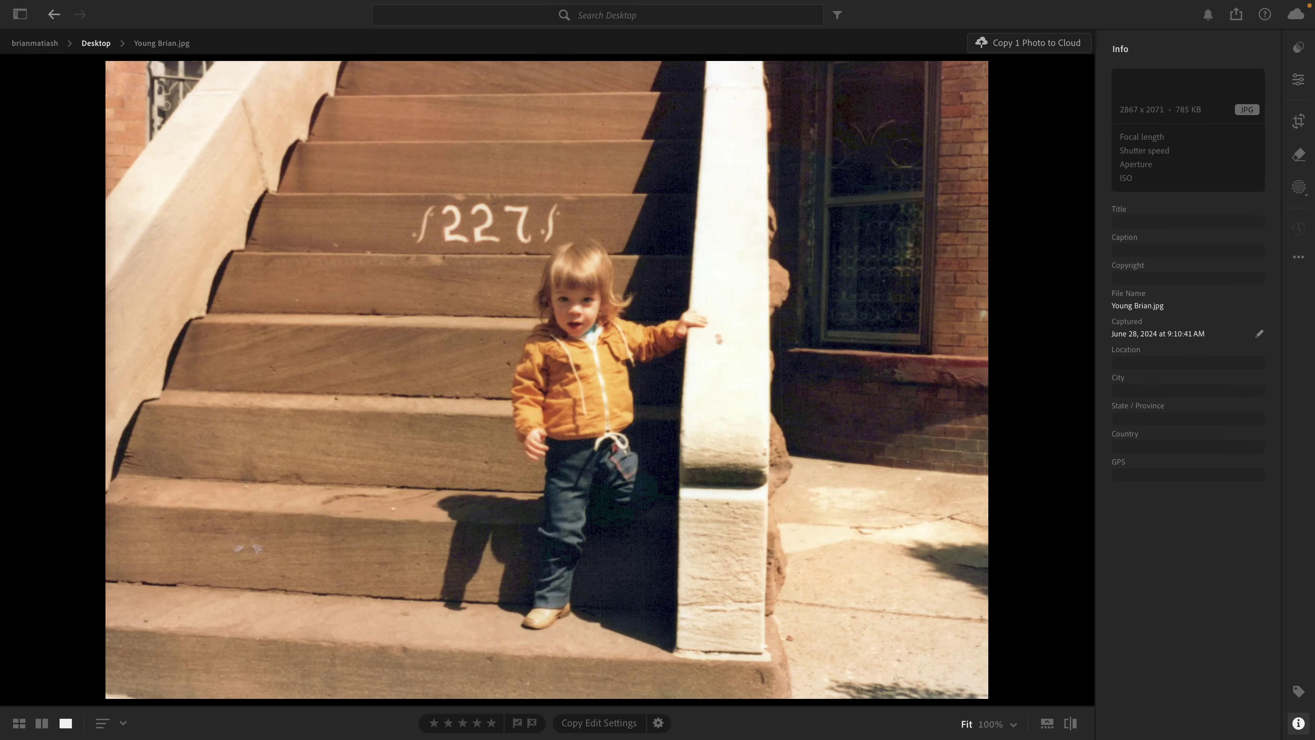
- Start cropping the toddler photo and set the crop aspect ratio to 7 x 5
left_click(1299, 120)
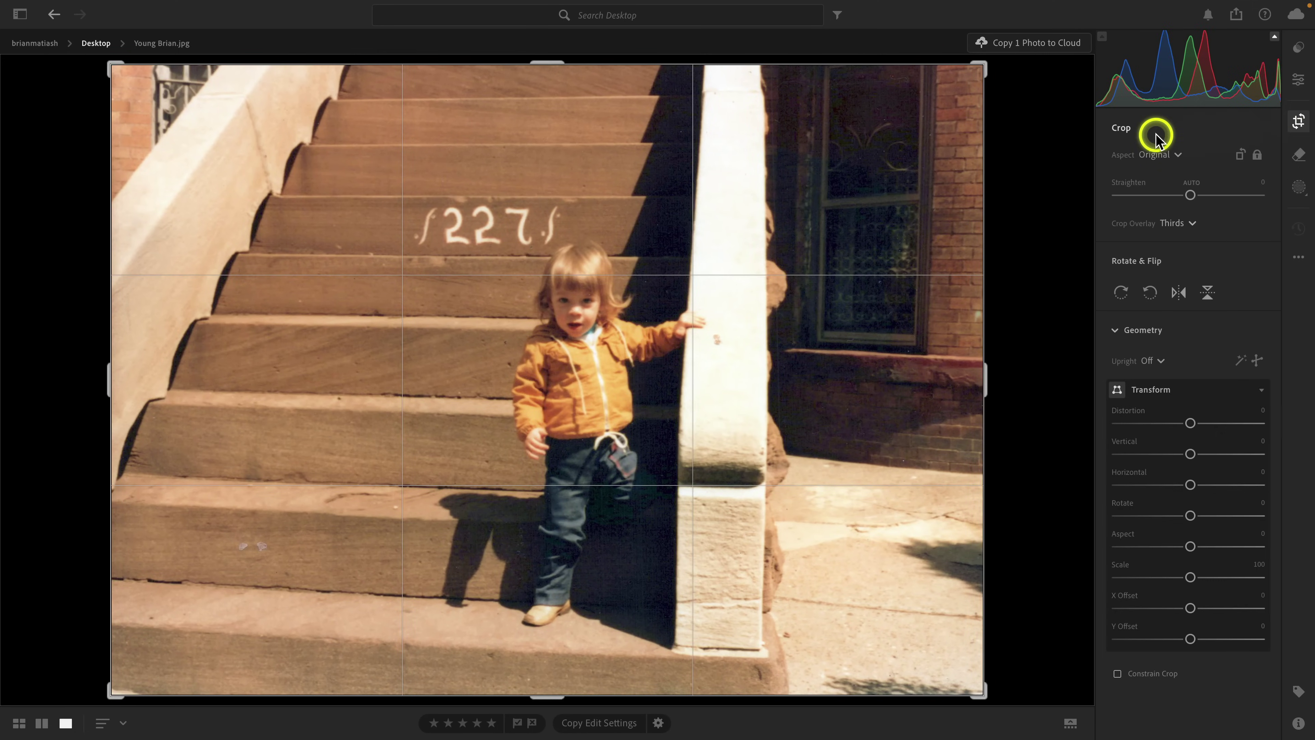
left_click_drag(988, 69, 898, 112)
left_click_drag(772, 209, 758, 218)
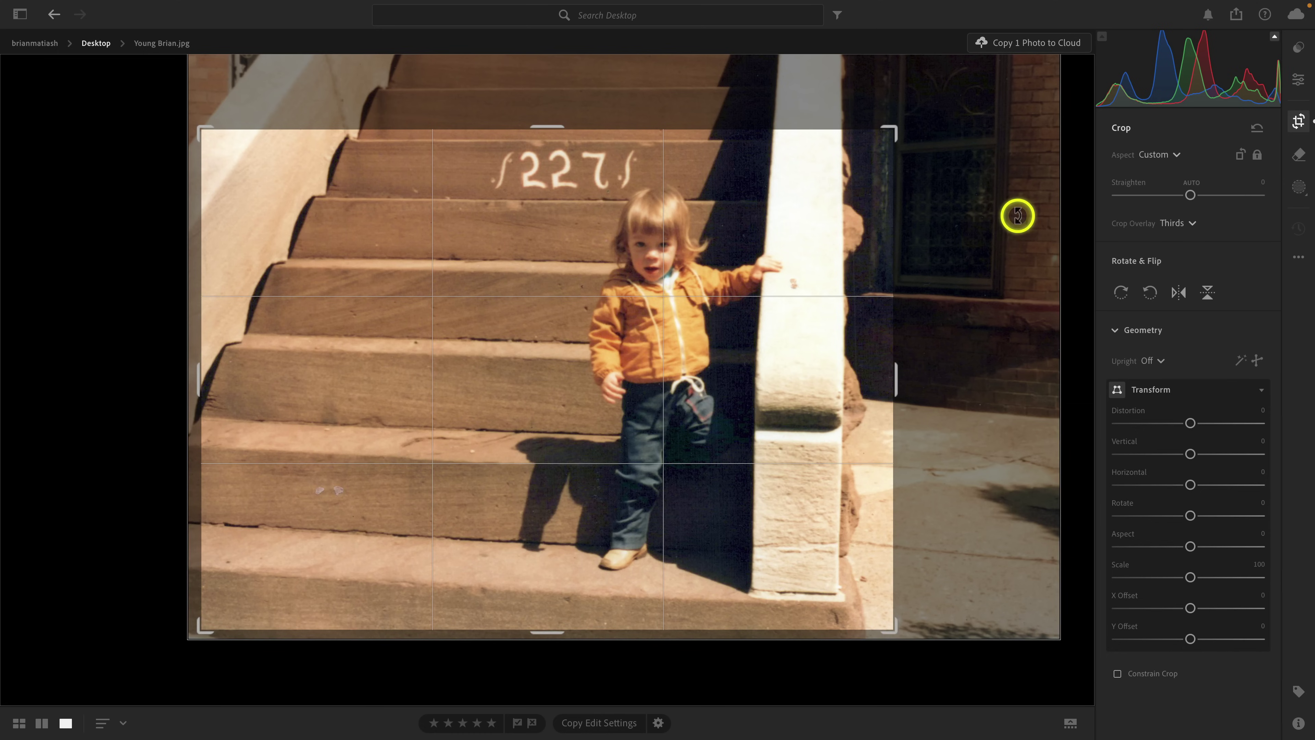
left_click(1166, 156)
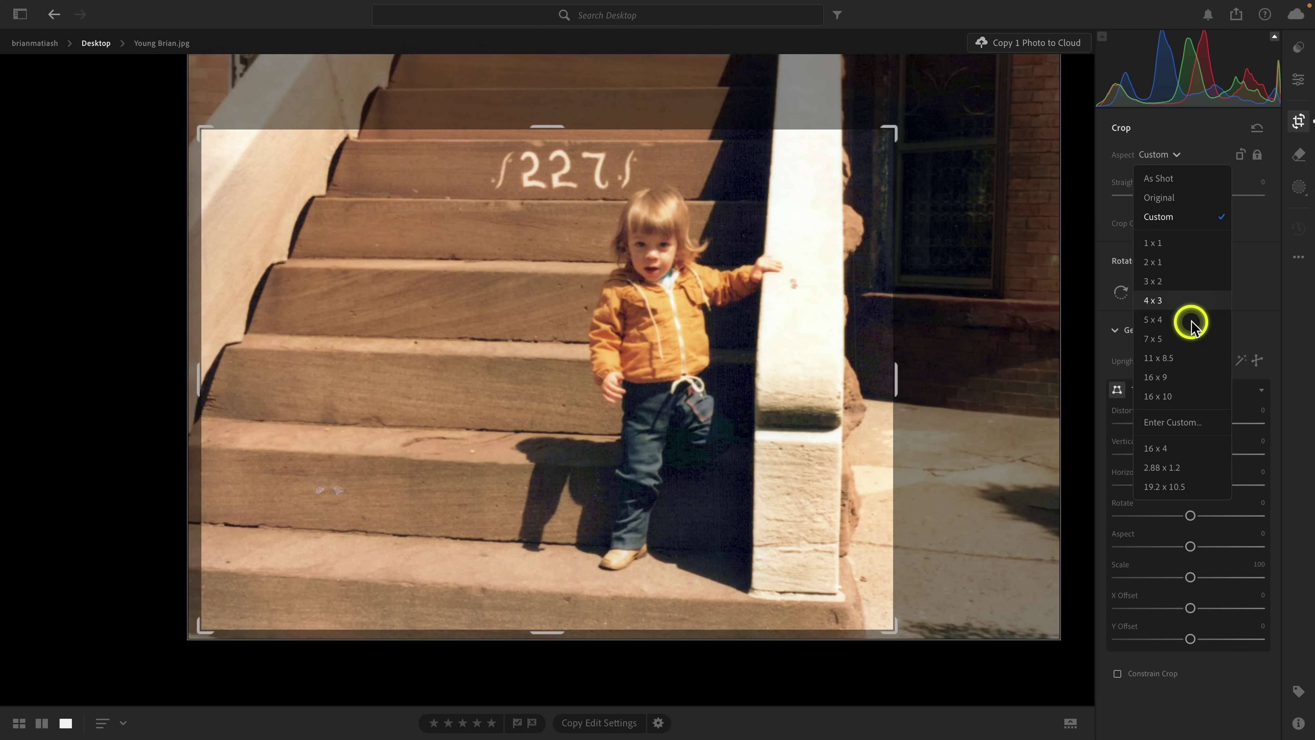
left_click(1182, 339)
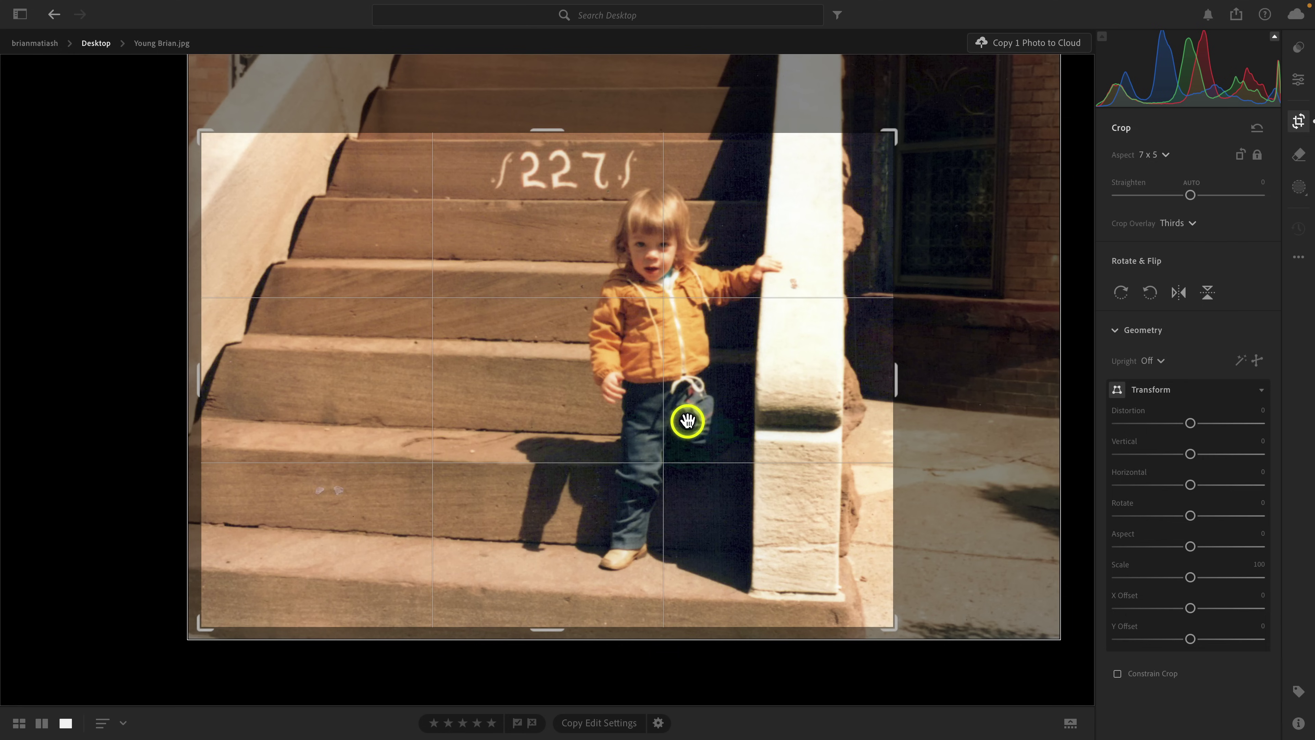
- Resize and reposition the 7 x 5 crop around the child on the steps and apply it
left_click_drag(699, 410, 655, 430)
left_click_drag(896, 382, 875, 391)
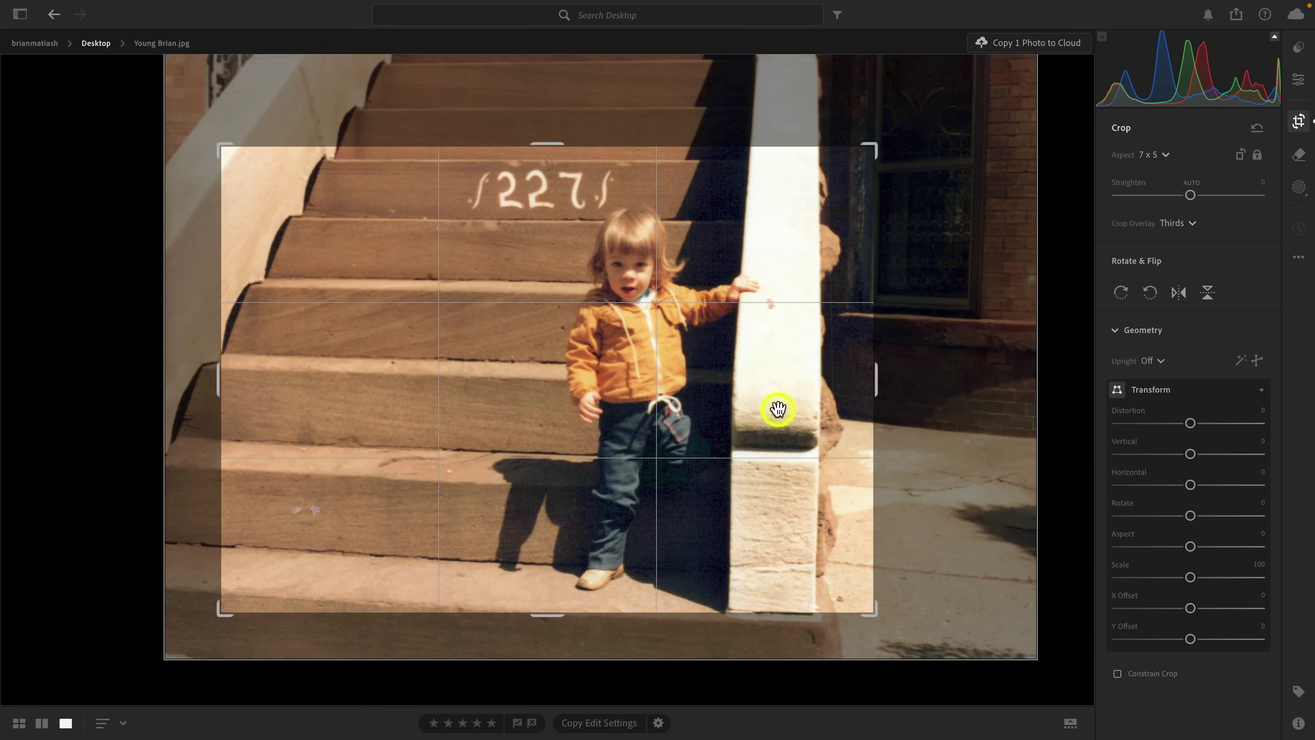
left_click_drag(767, 411, 778, 411)
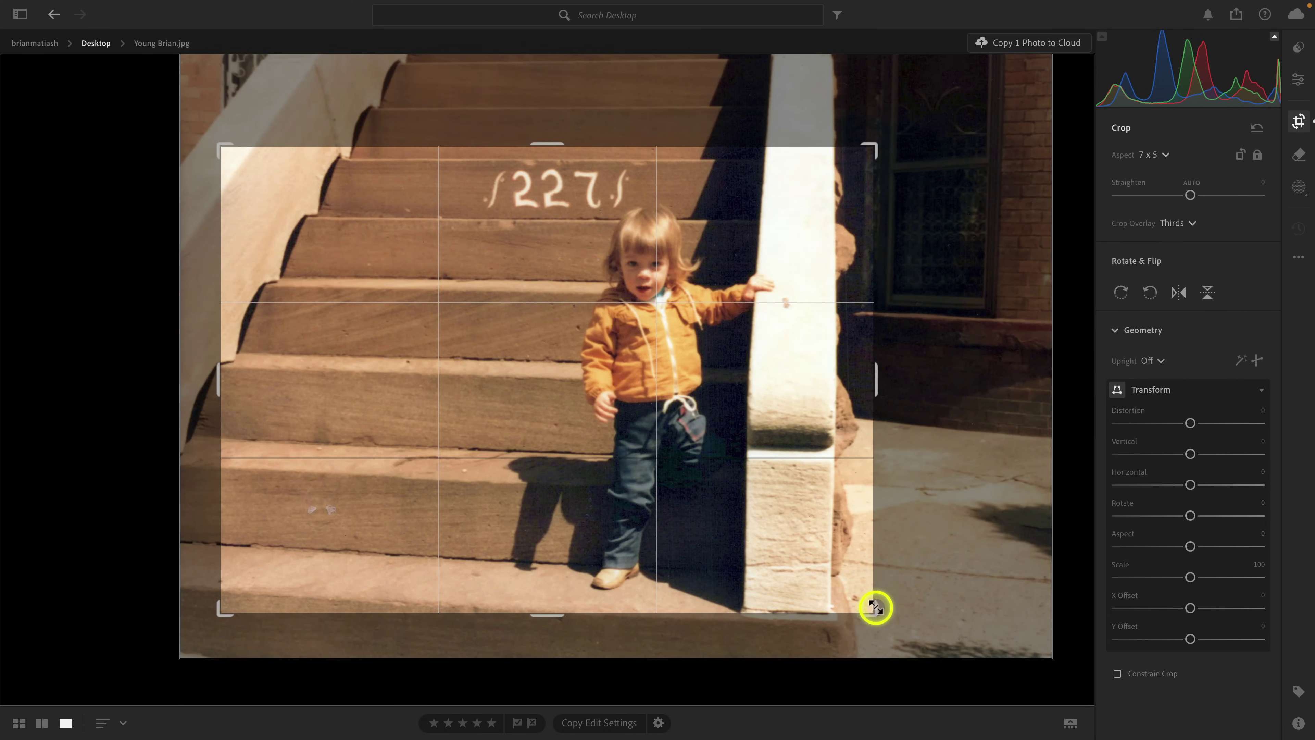
left_click_drag(872, 609, 875, 614)
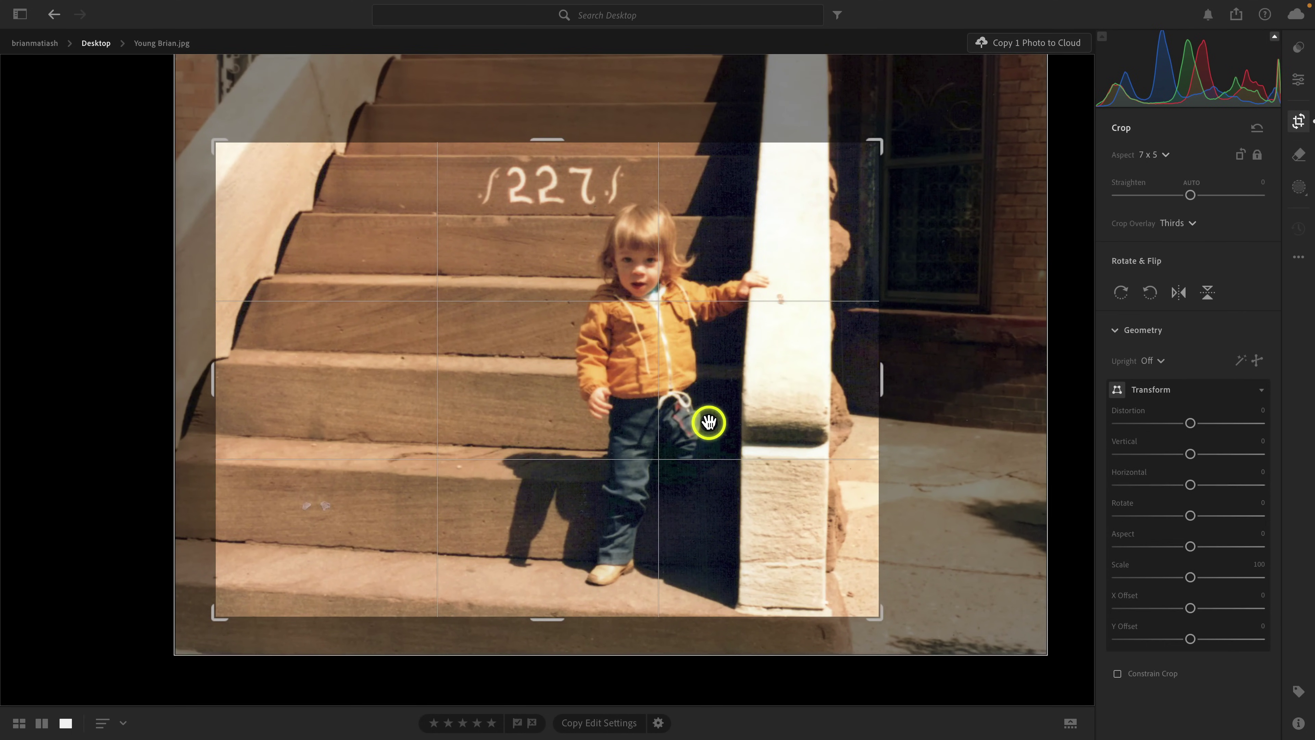
left_click(1299, 80)
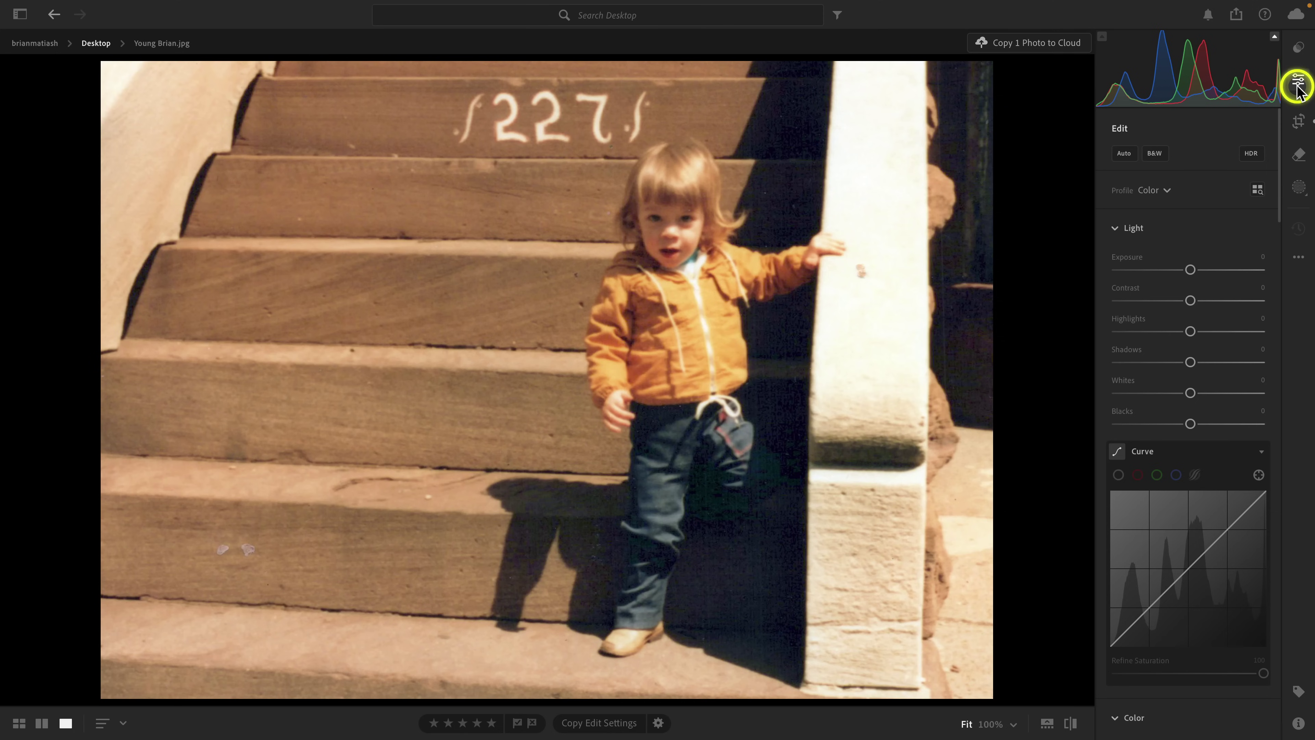
- Refine the framing by shifting the photo left inside the crop twice
left_click(1299, 121)
left_click_drag(537, 306, 513, 309)
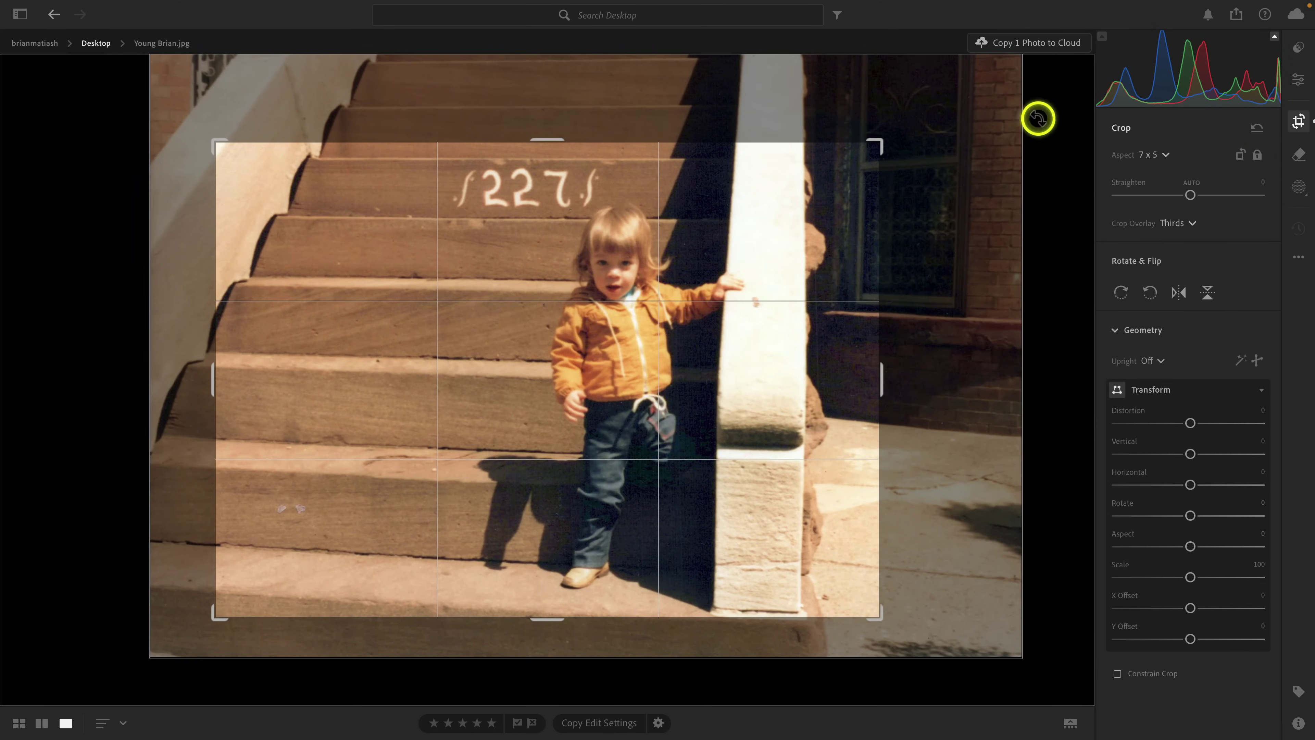
left_click(1300, 85)
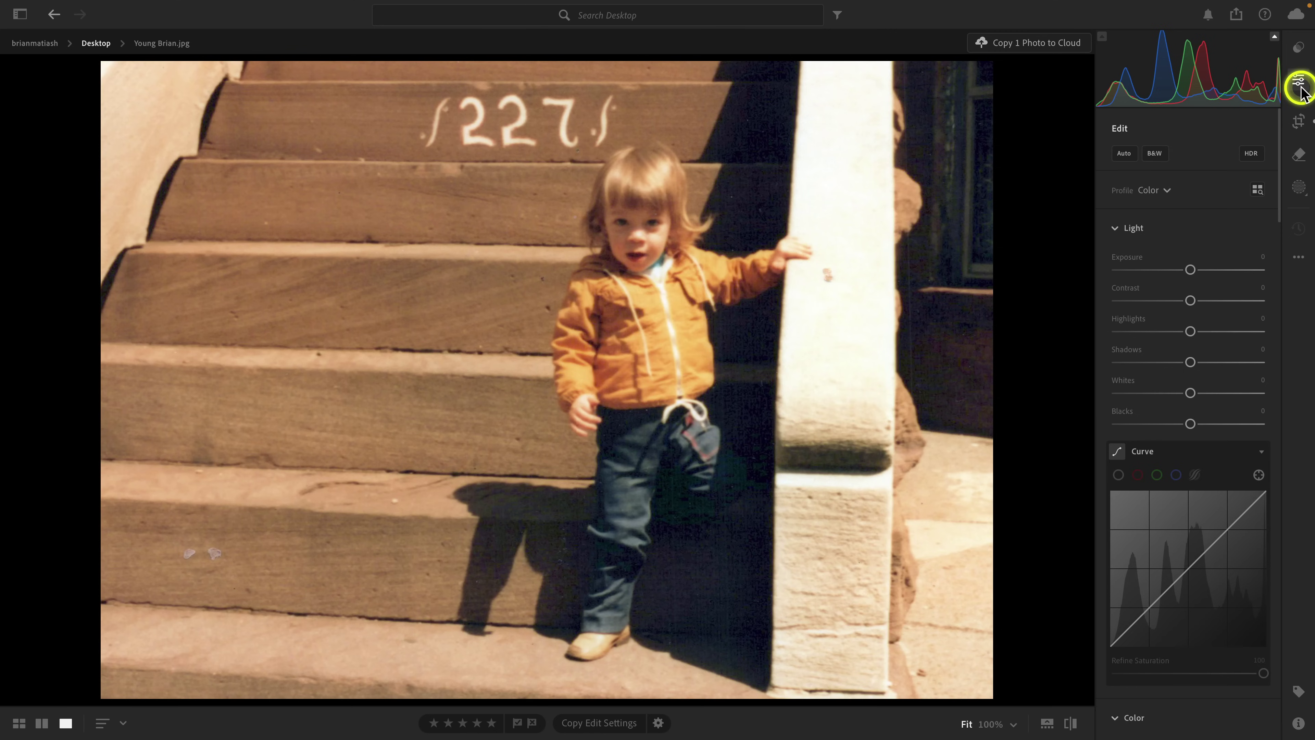
left_click(1299, 120)
left_click_drag(447, 296, 431, 299)
left_click(1299, 79)
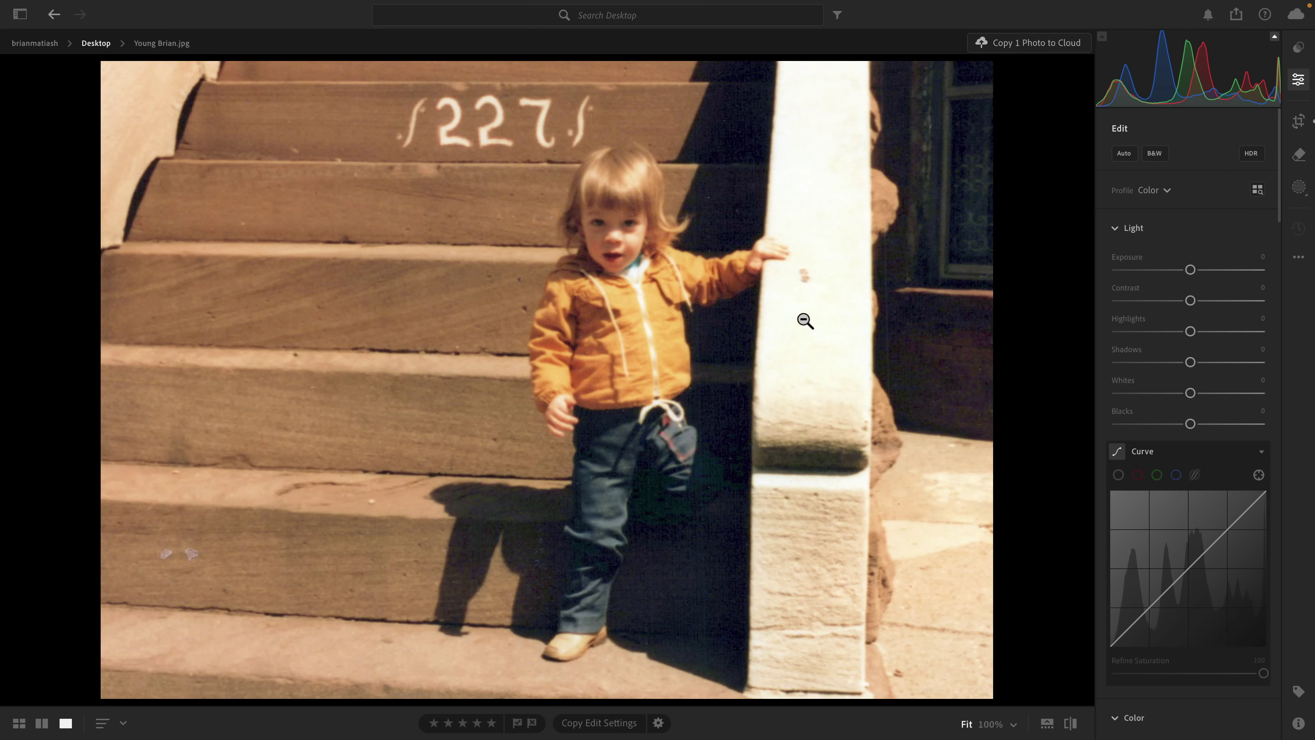
- Erase the dust specks near the toddler's hand and on the top step with the Remove tool
left_click_drag(806, 321, 564, 391)
left_click(185, 550)
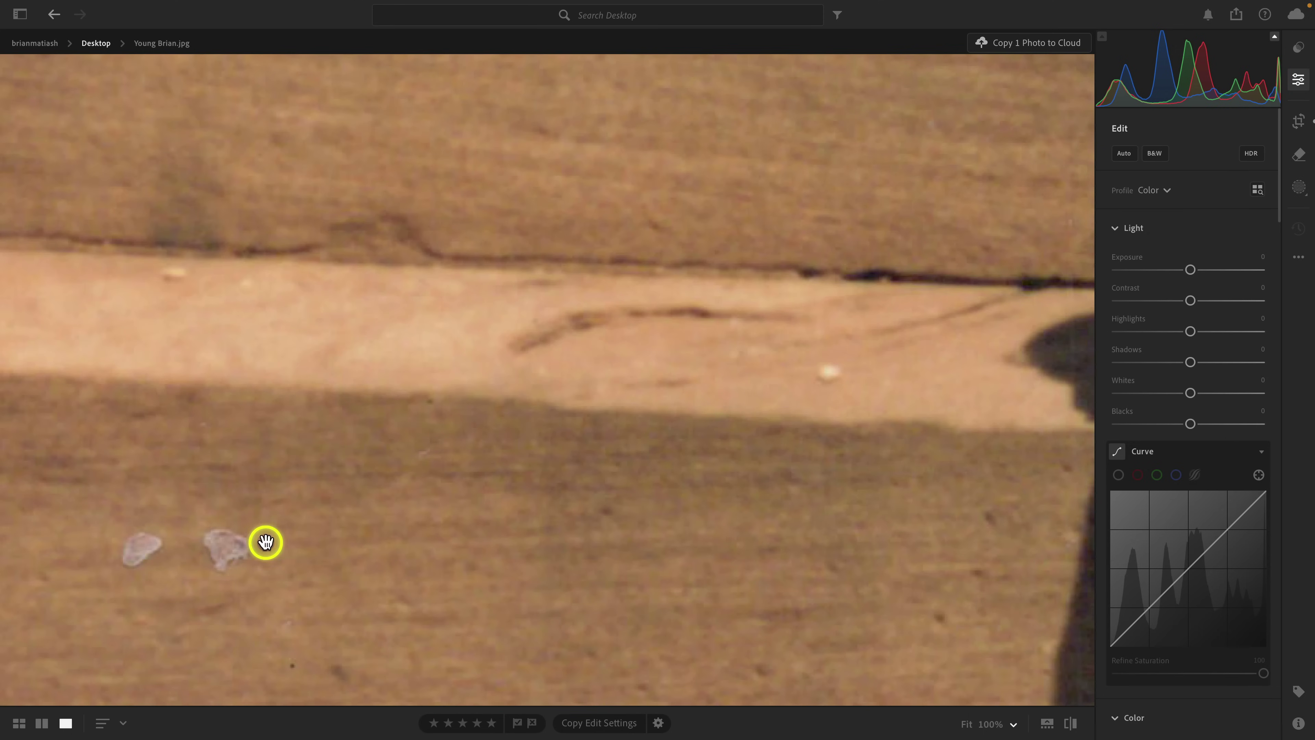
left_click(333, 485)
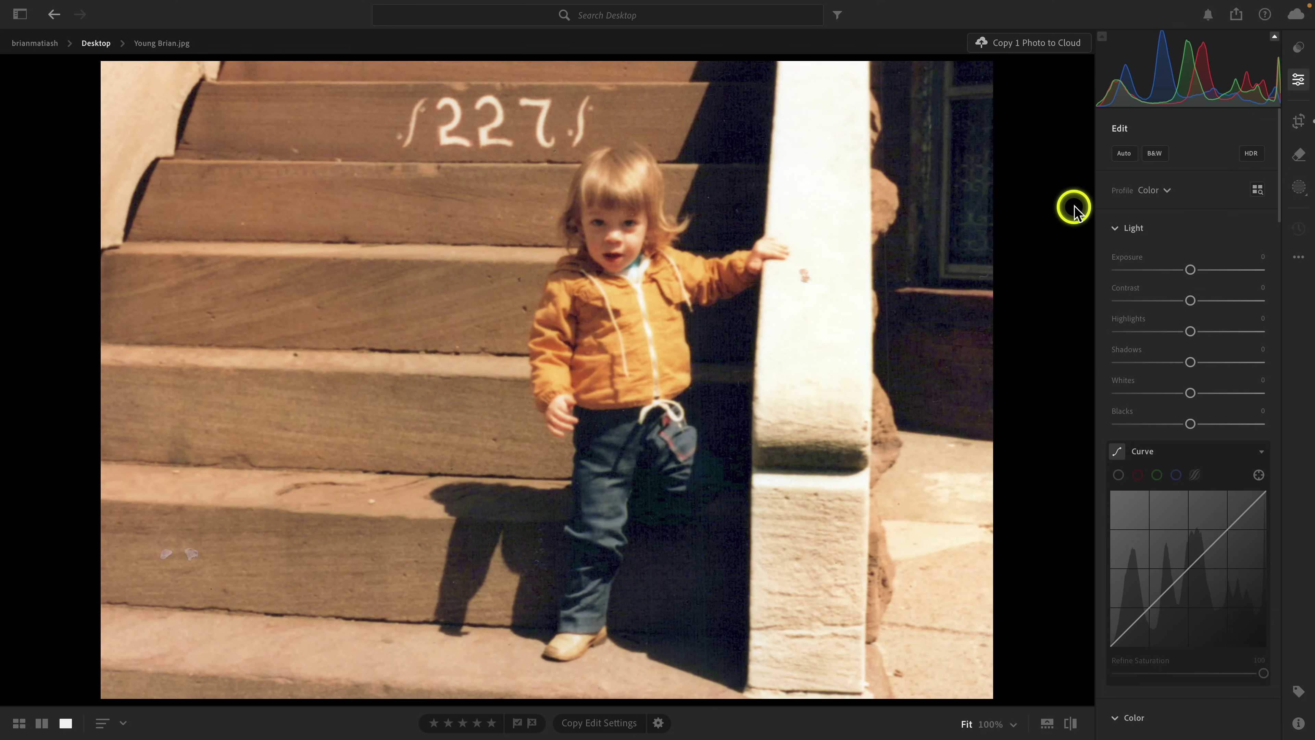
left_click(1299, 154)
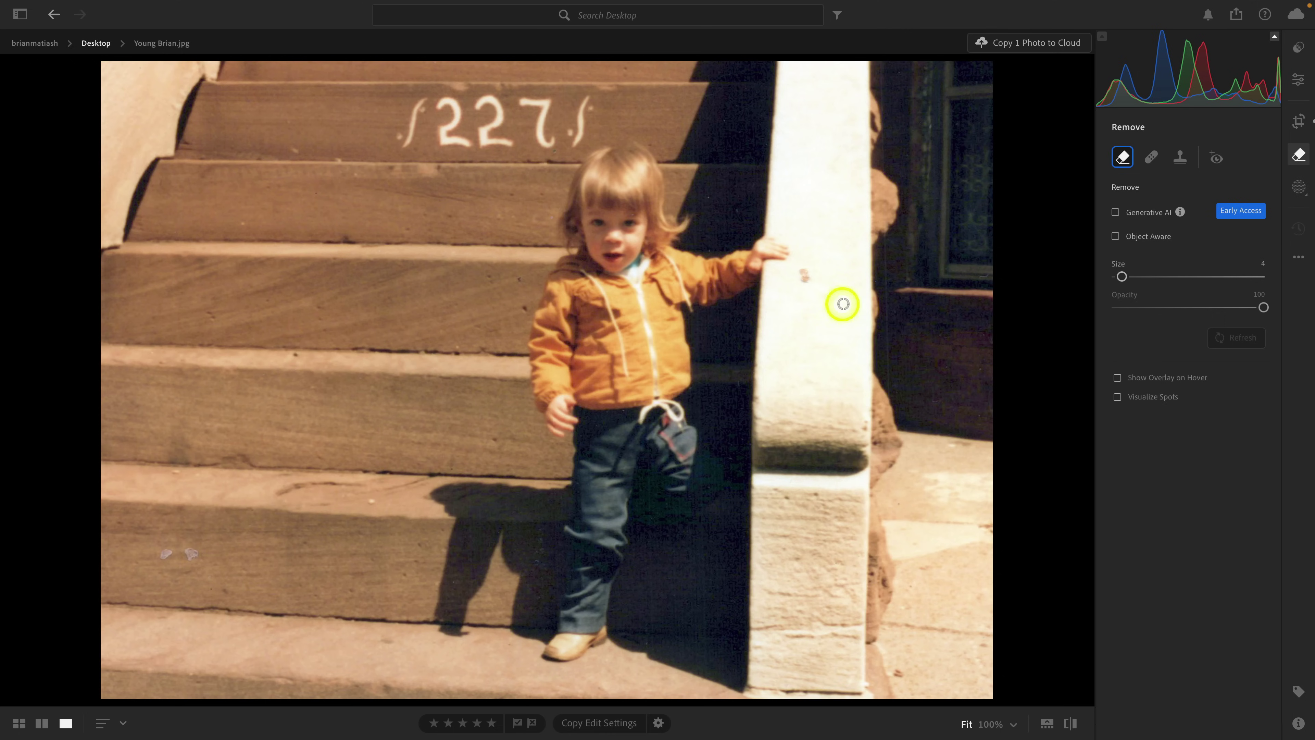
left_click(565, 392)
key("z")
key("z")
key("bracketleft")
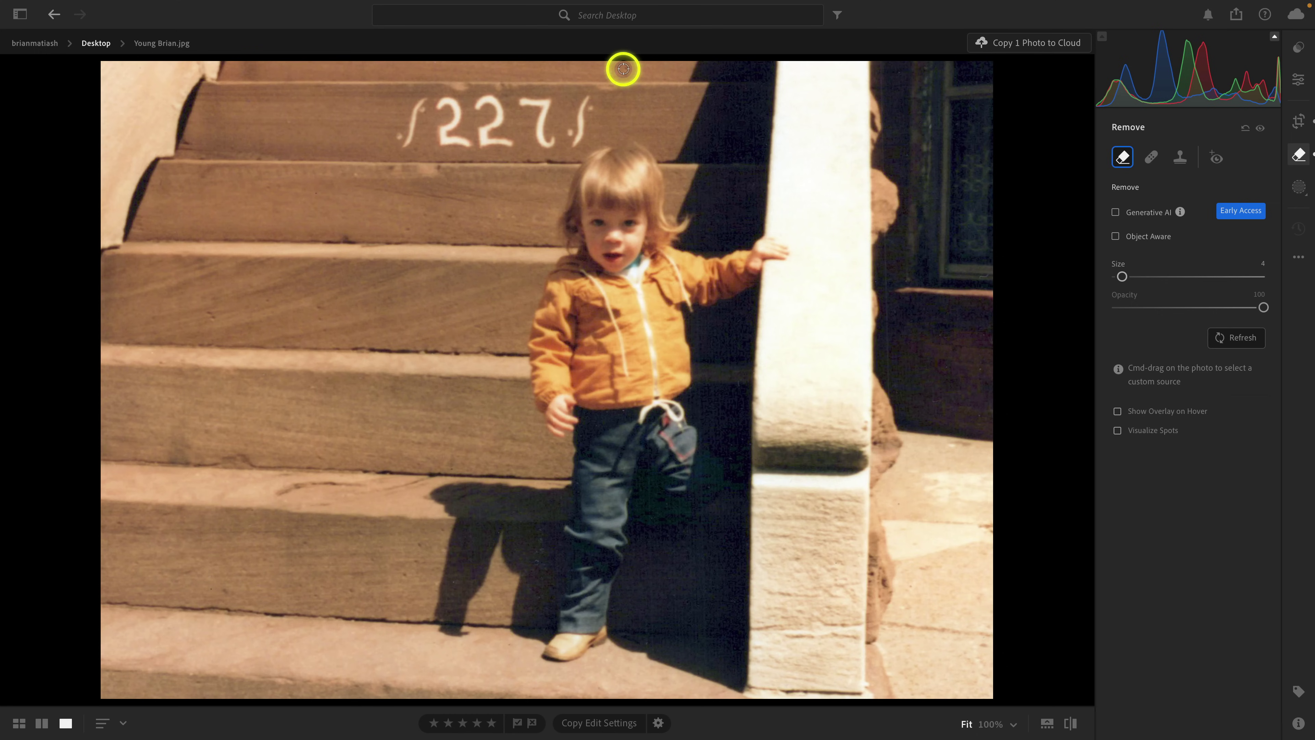
key("bracketright")
left_click_drag(623, 65, 624, 70)
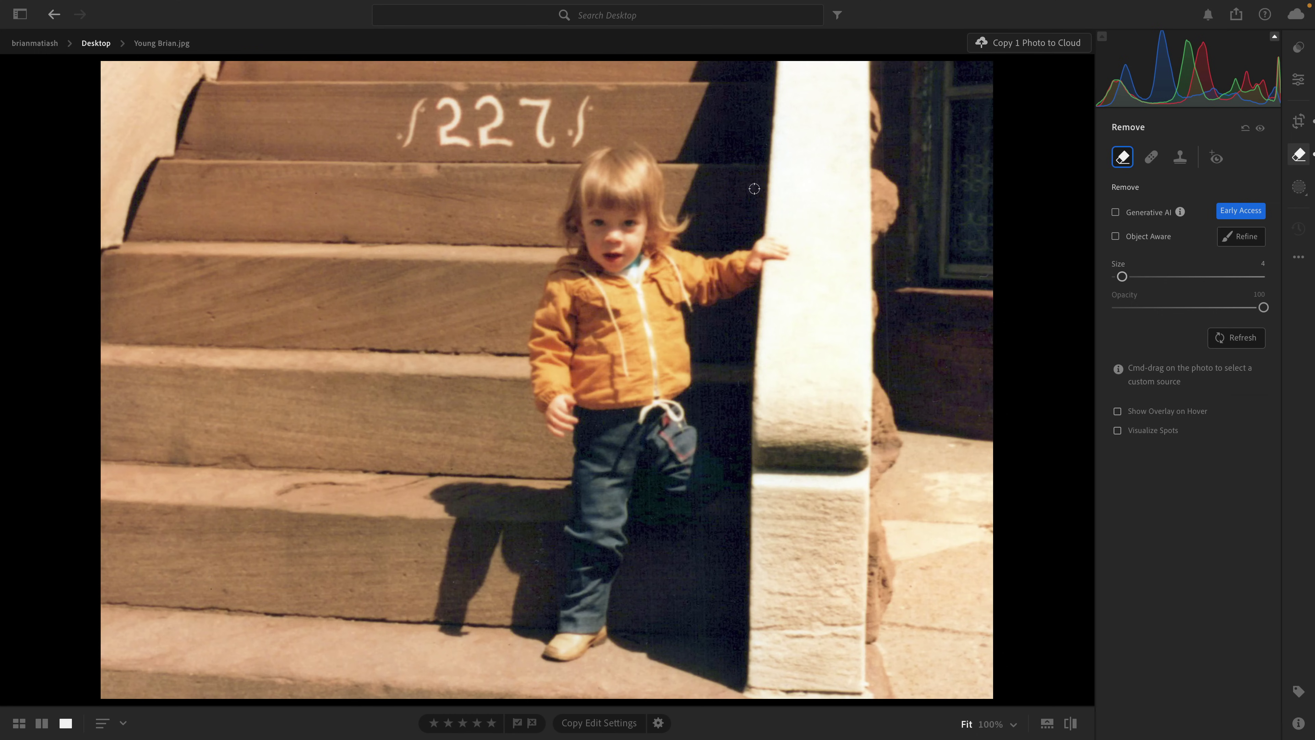
- Set Exposure +0.16, Highlights -19, Shadows -15, Whites -33 and Blacks -9
left_click(1297, 80)
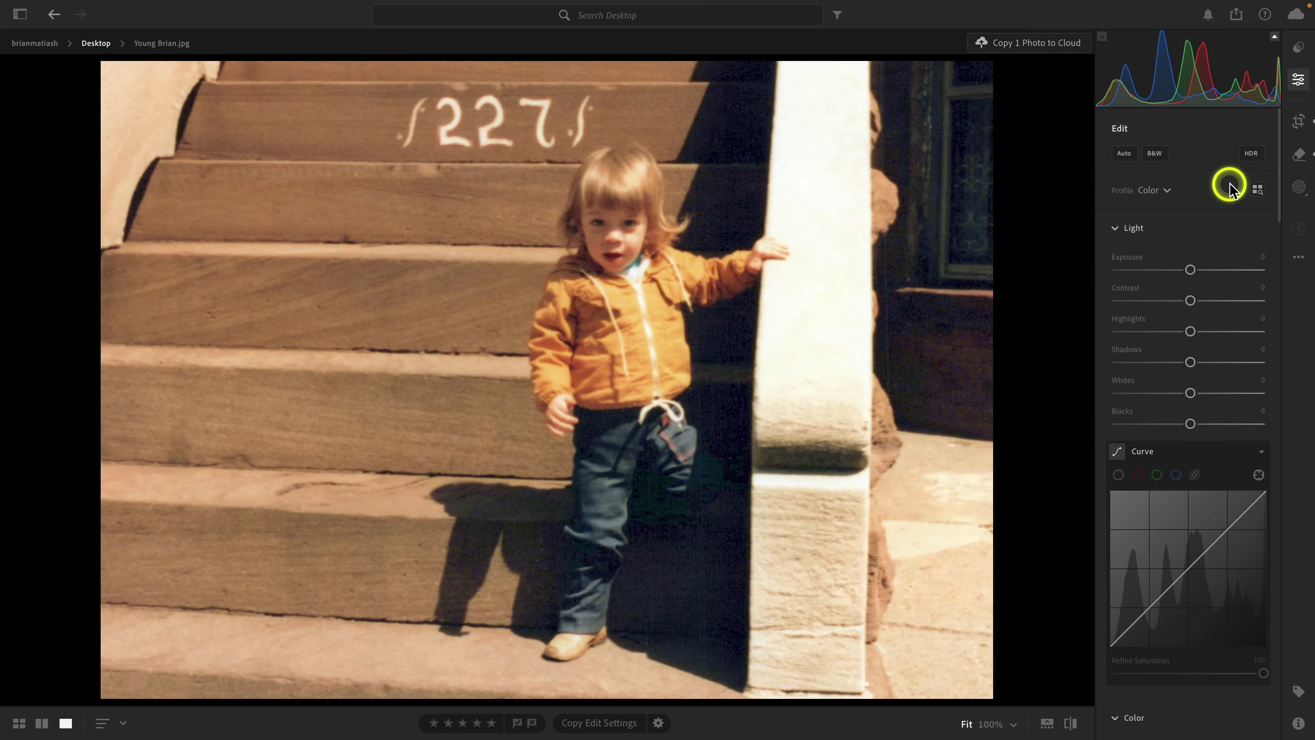
left_click_drag(1190, 392, 1166, 393)
left_click_drag(1190, 332, 1176, 331)
left_click_drag(1190, 270, 1193, 270)
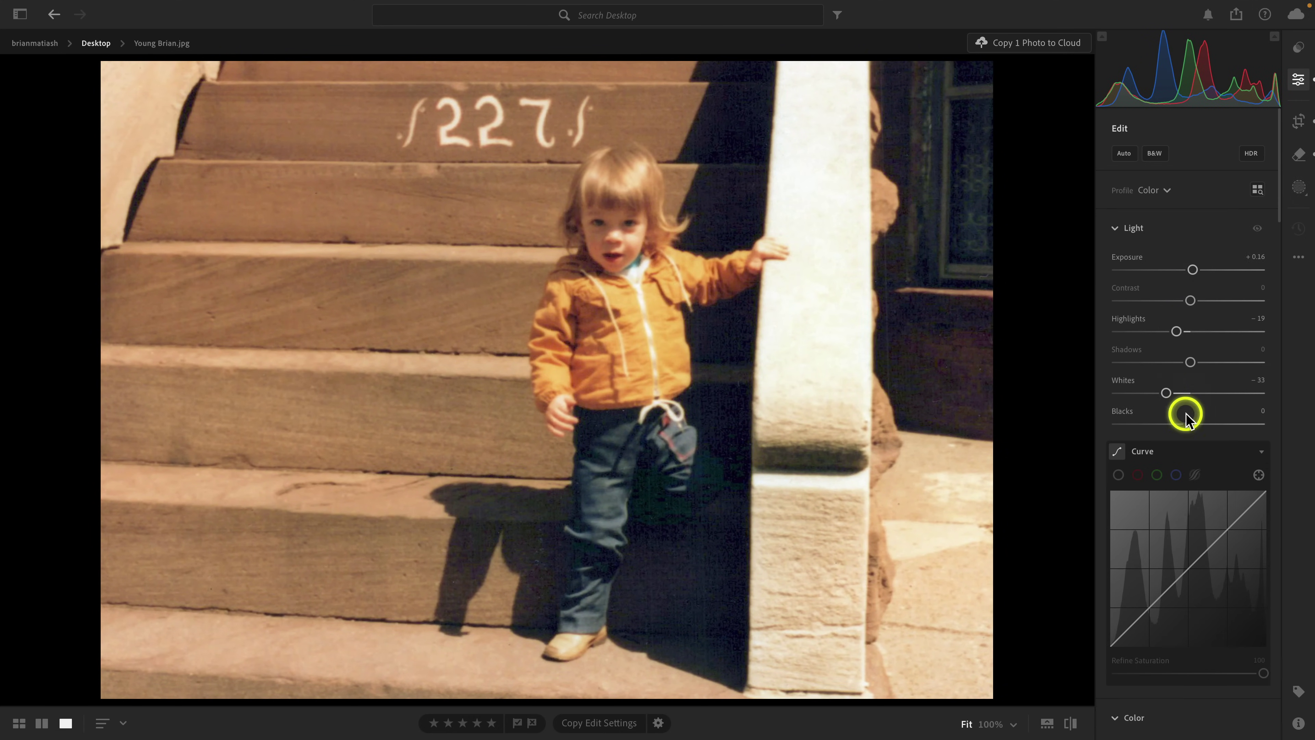
left_click_drag(1188, 425, 1184, 425)
left_click_drag(1190, 362, 1179, 364)
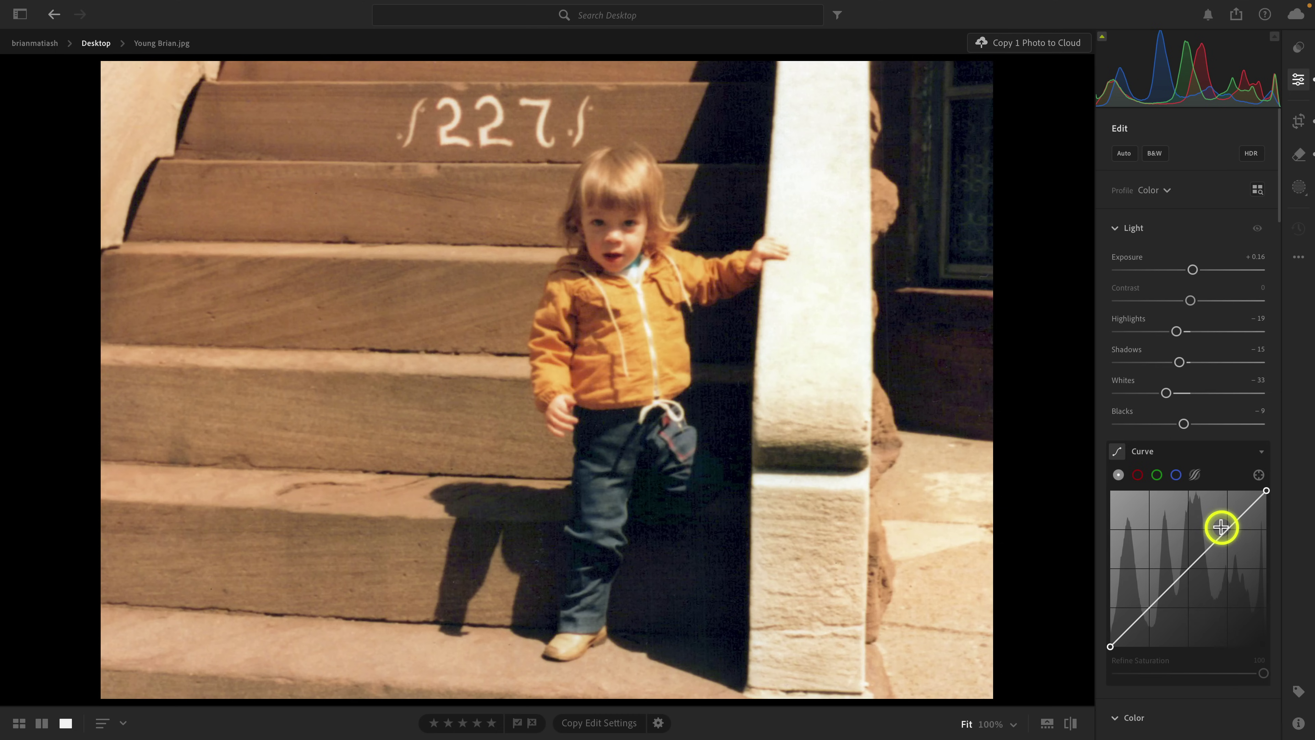
- Add an S-shaped tone curve with a raised black point, comparing it on and off
left_click_drag(1226, 529, 1228, 526)
left_click_drag(1149, 607, 1148, 611)
left_click_drag(1189, 570, 1186, 568)
left_click_drag(1111, 646, 1110, 633)
left_click(1248, 453)
left_click(1248, 453)
left_click(1248, 452)
left_click(1248, 452)
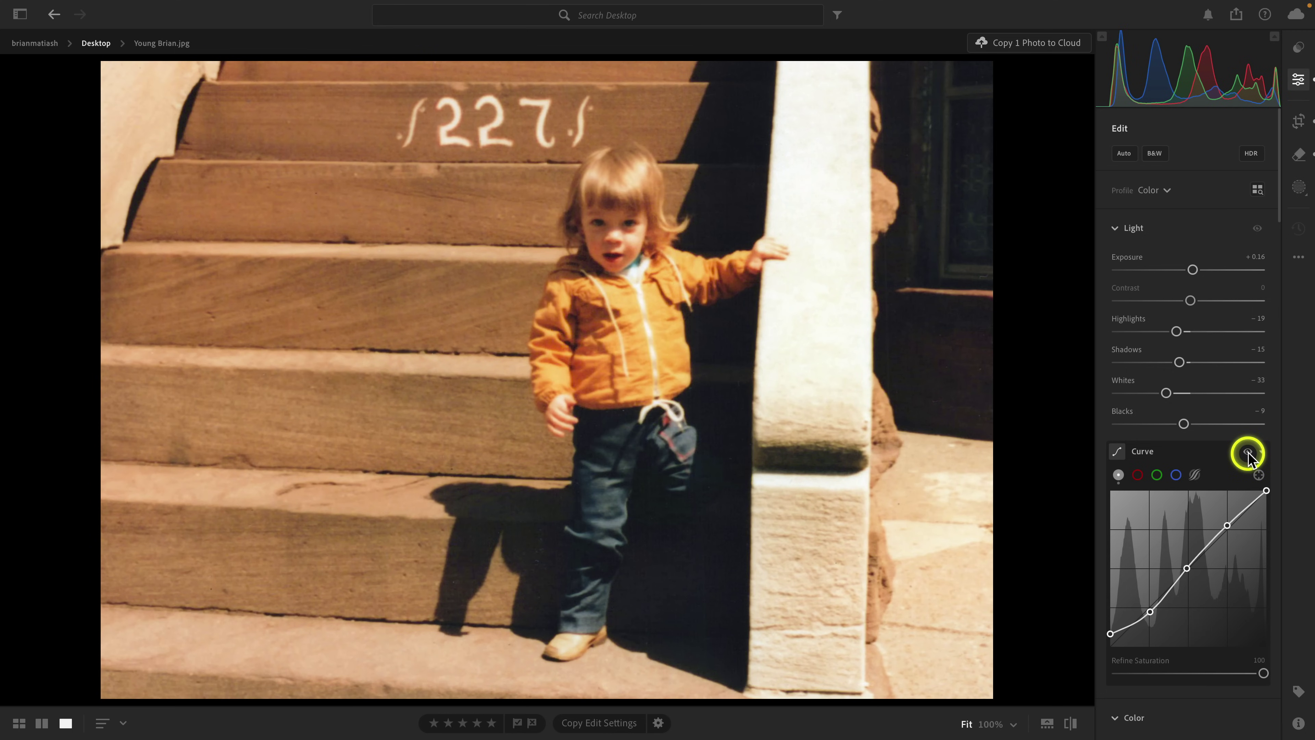
- Set Temp to -8 and Vibrance to +8, then compare before and after
scroll(1248, 454, "down", 6)
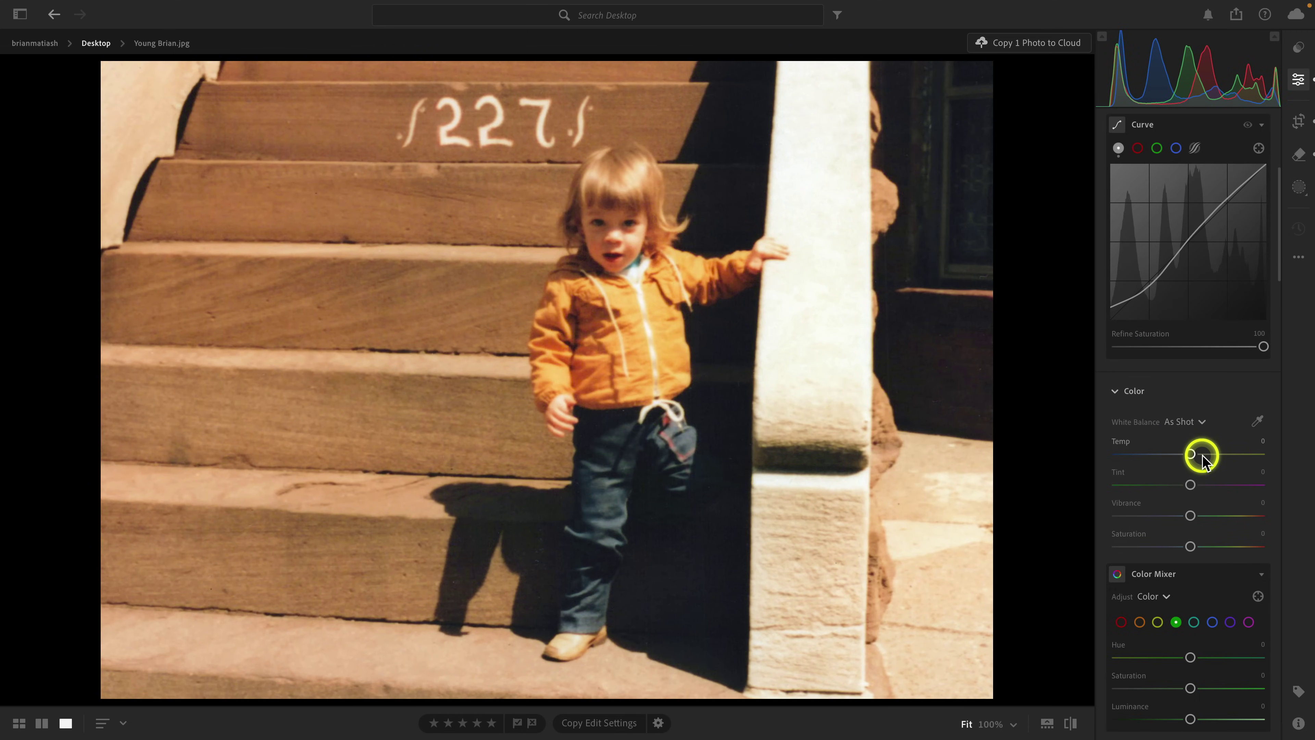
left_click_drag(1191, 455, 1185, 454)
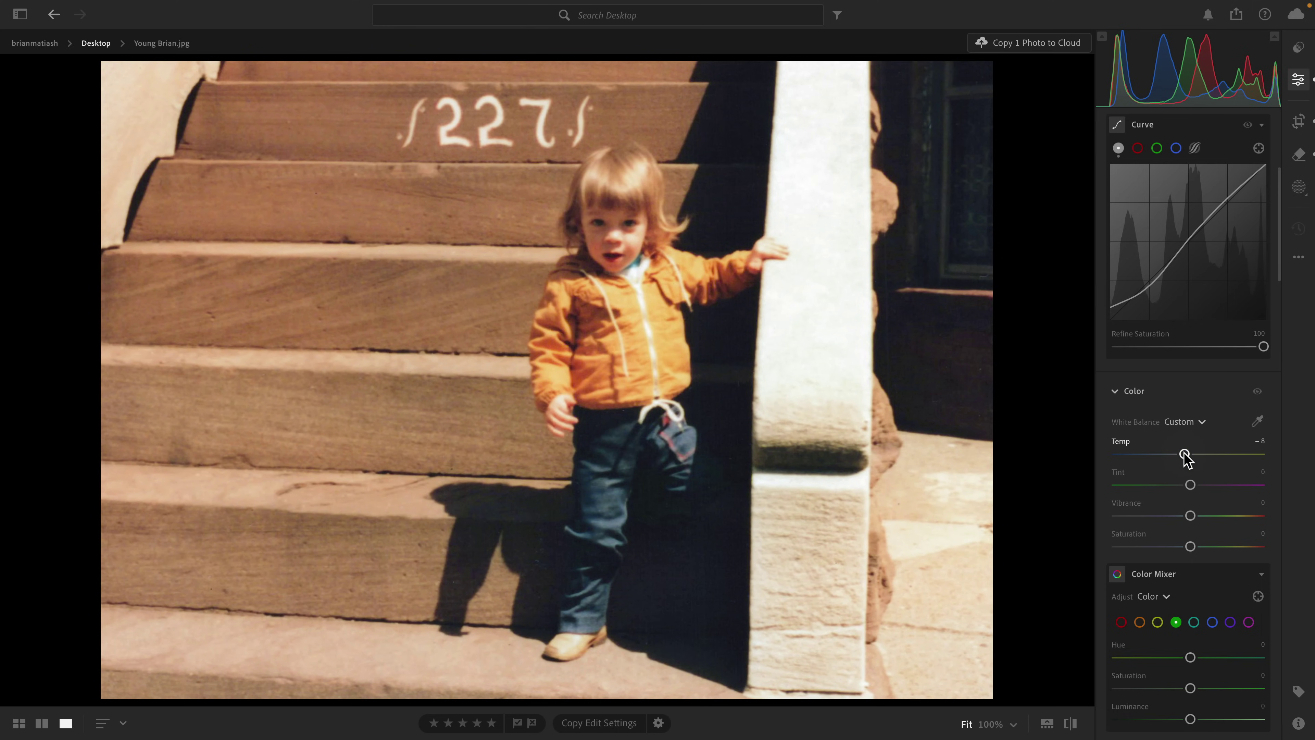
left_click_drag(1190, 515, 1198, 516)
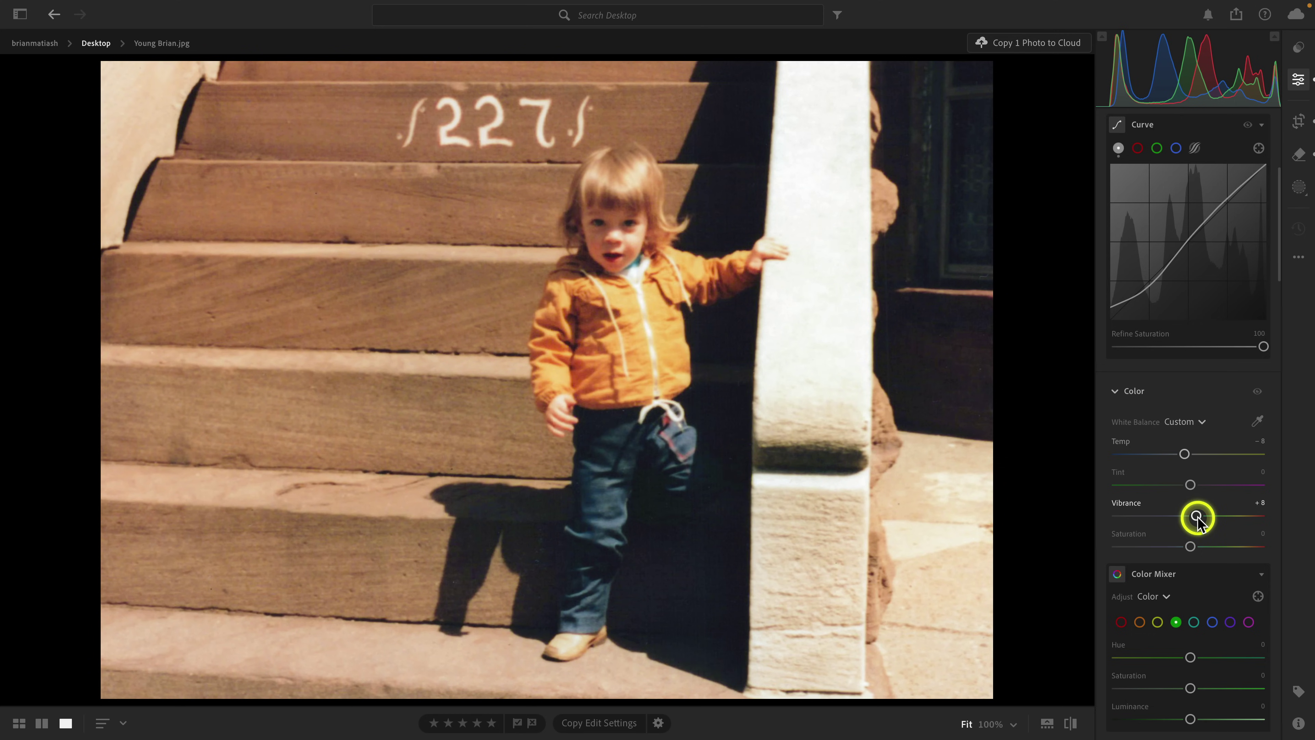
scroll(1197, 517, "up", 5)
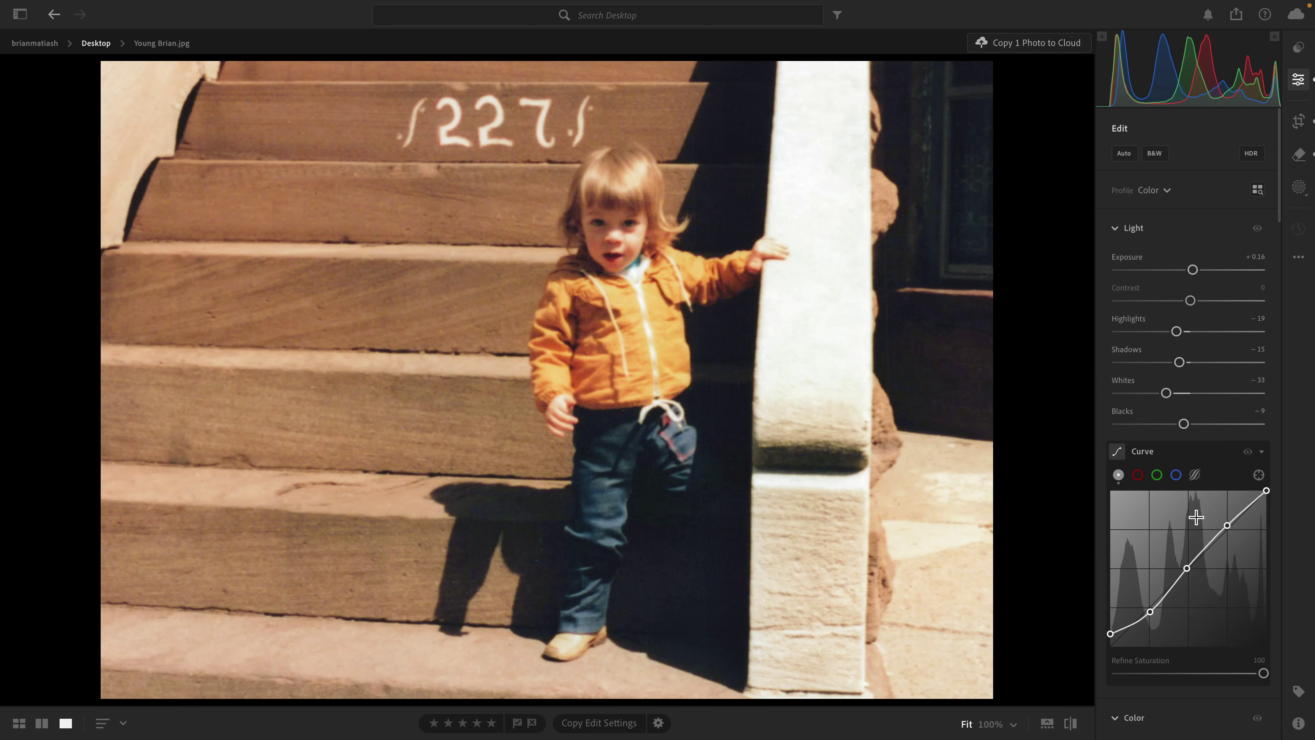
key("backslash")
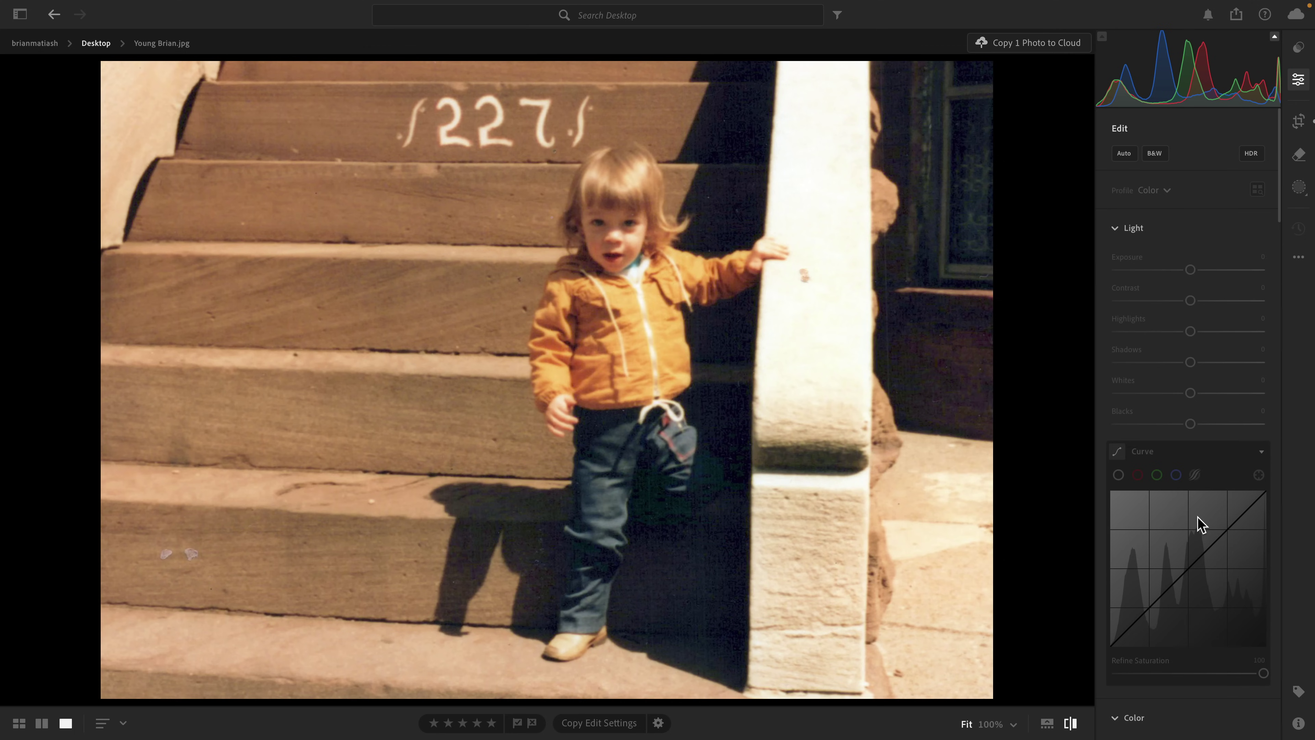
key("backslash")
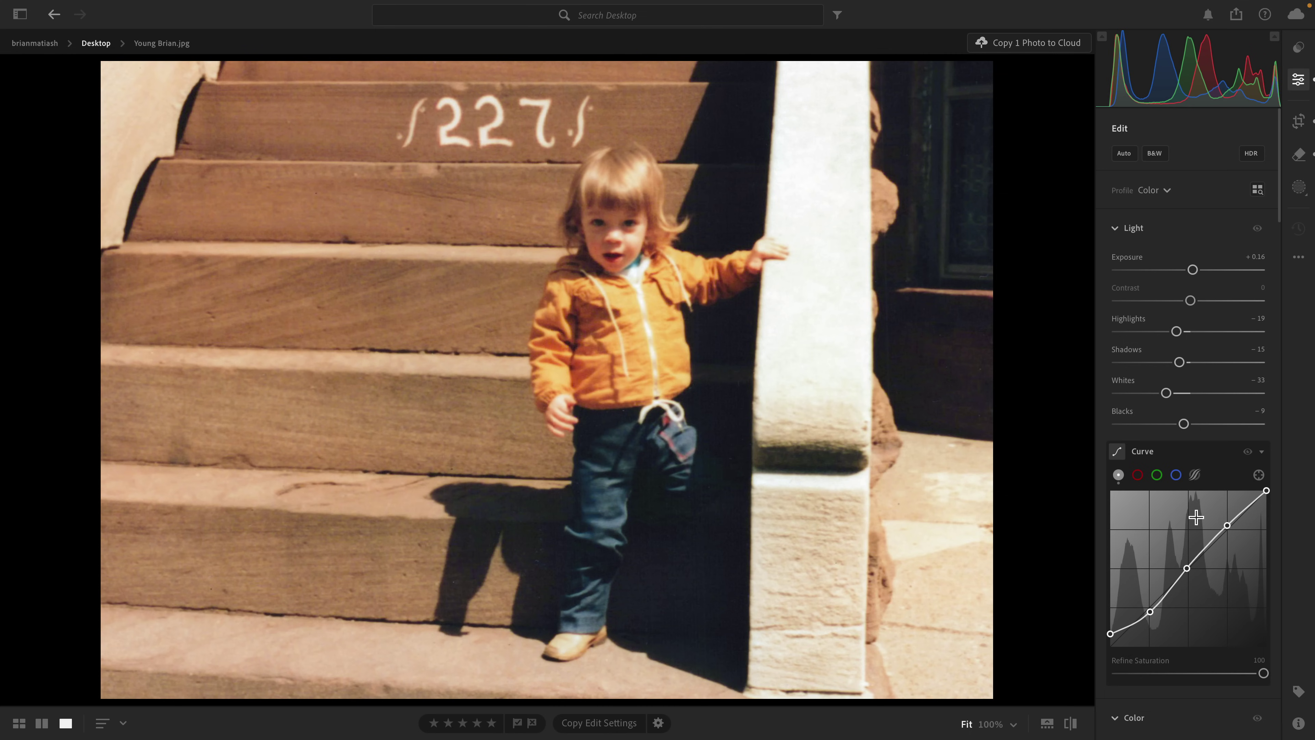
key("backslash")
key("backslash")
key("backslash")
key("backslash")
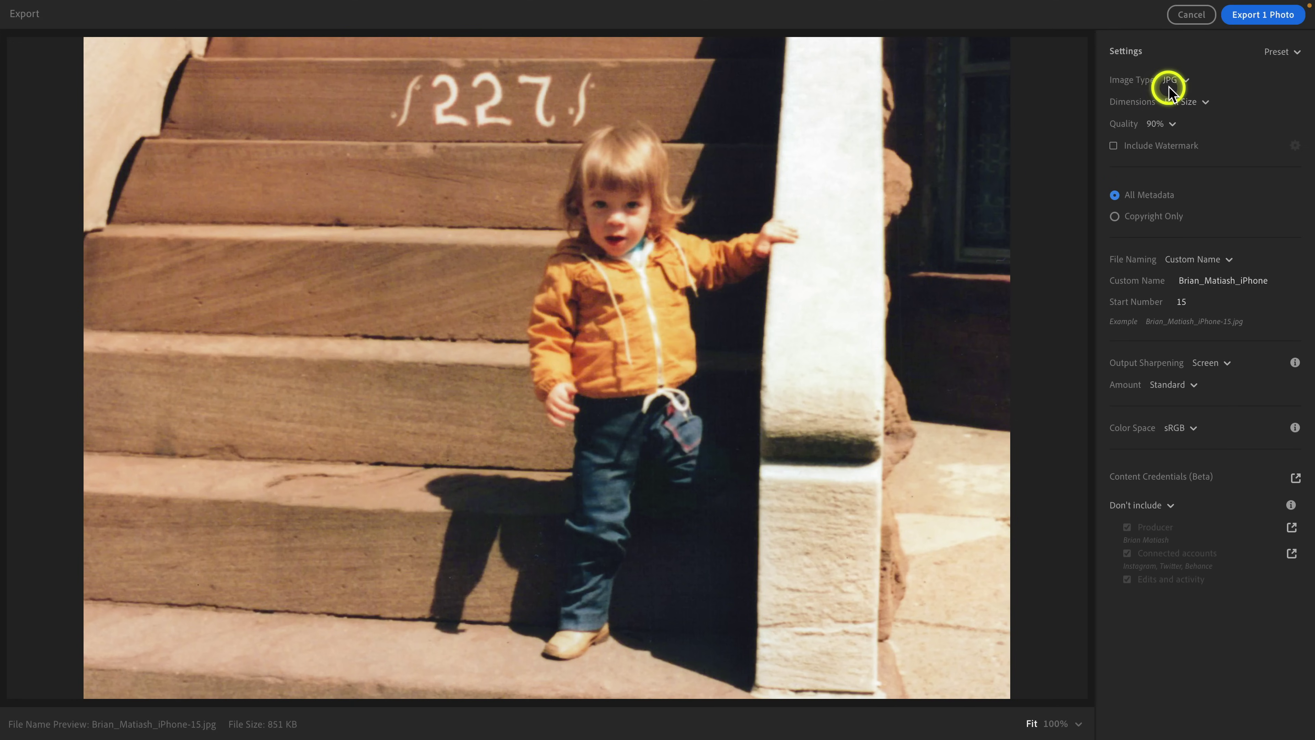
- Set the JPG export quality to 100% and file naming to Original
left_click(1165, 125)
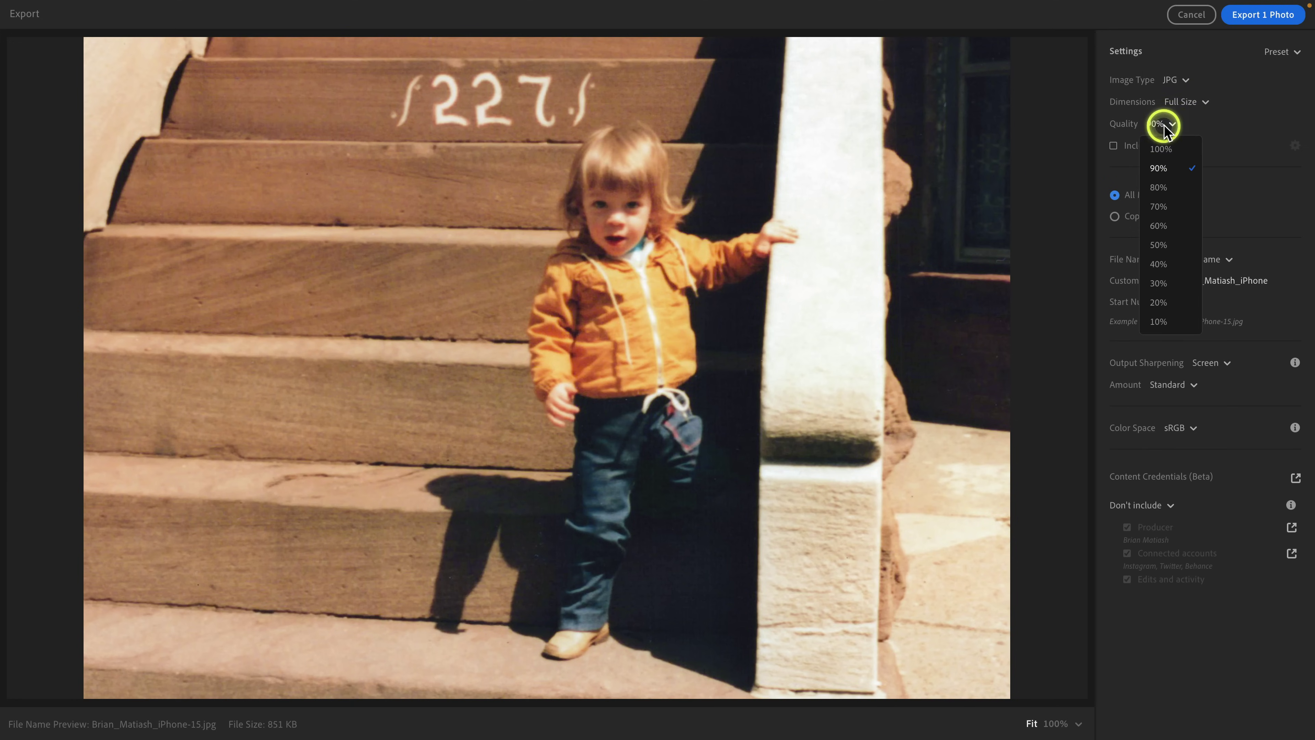
left_click(1161, 150)
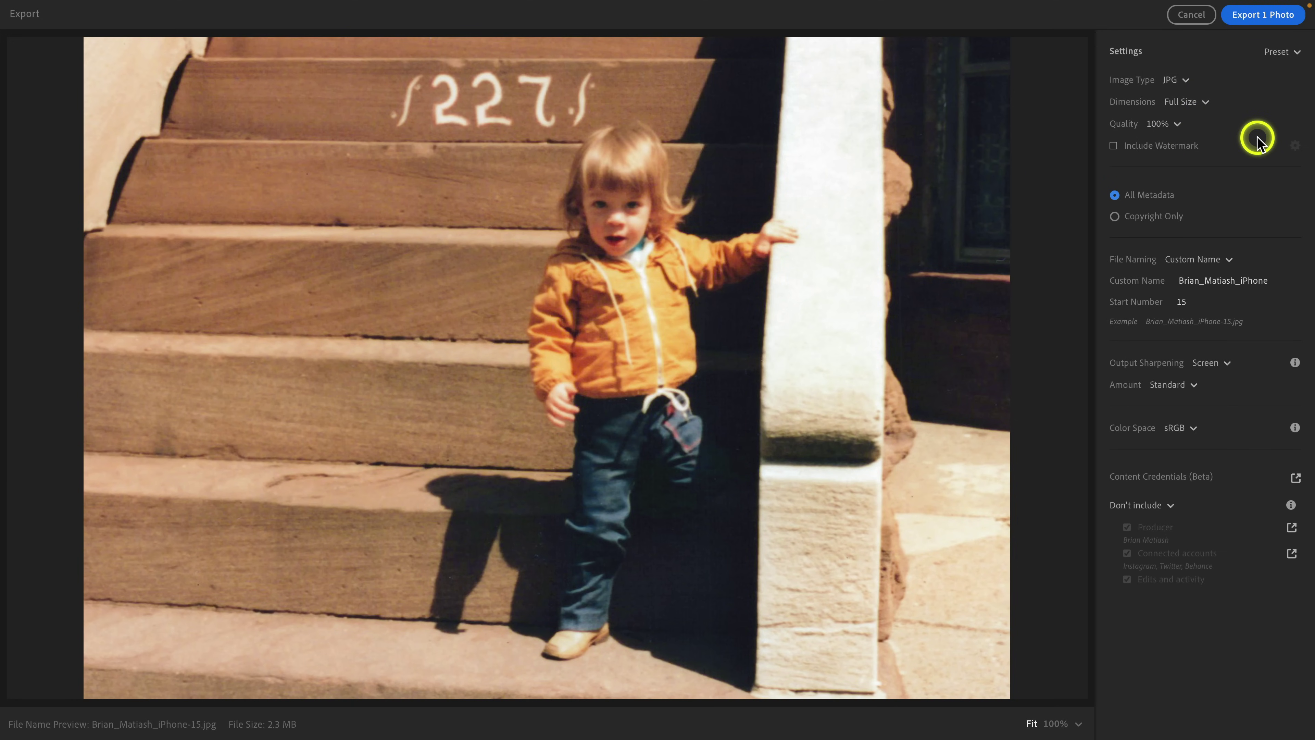
left_click(1198, 259)
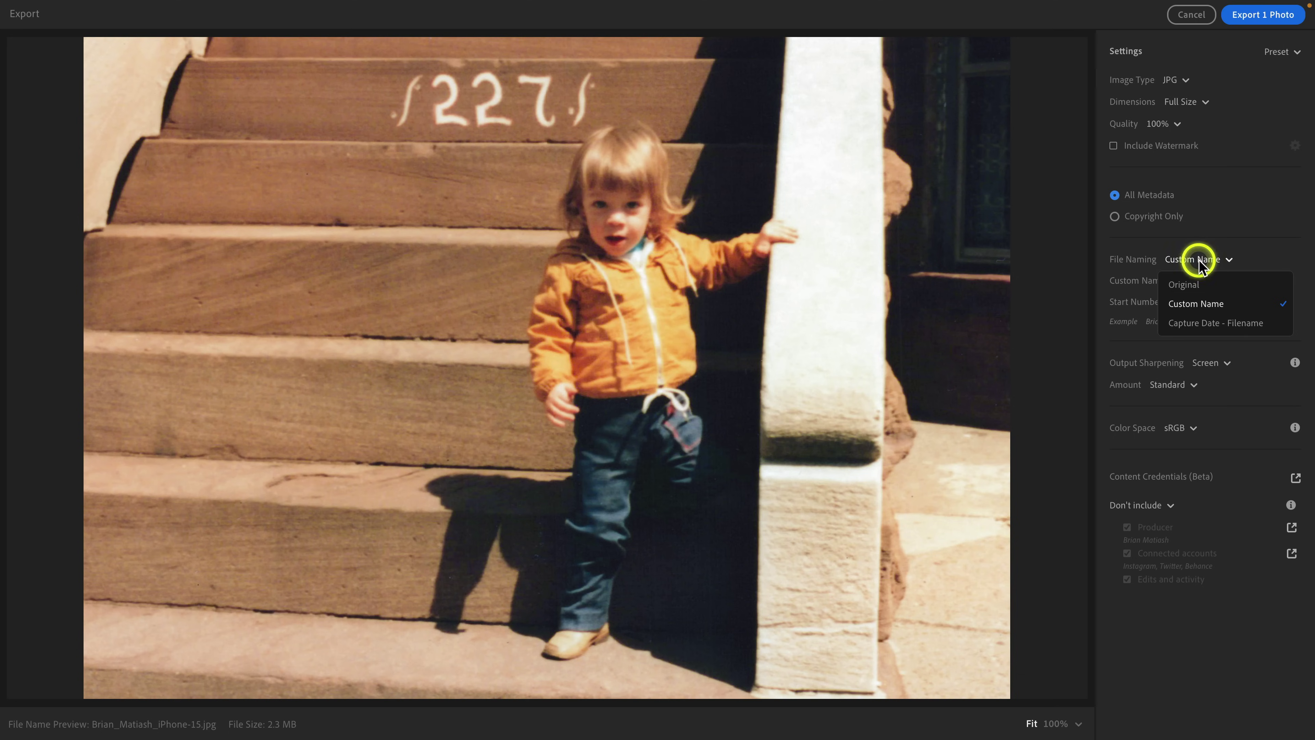
left_click(1197, 285)
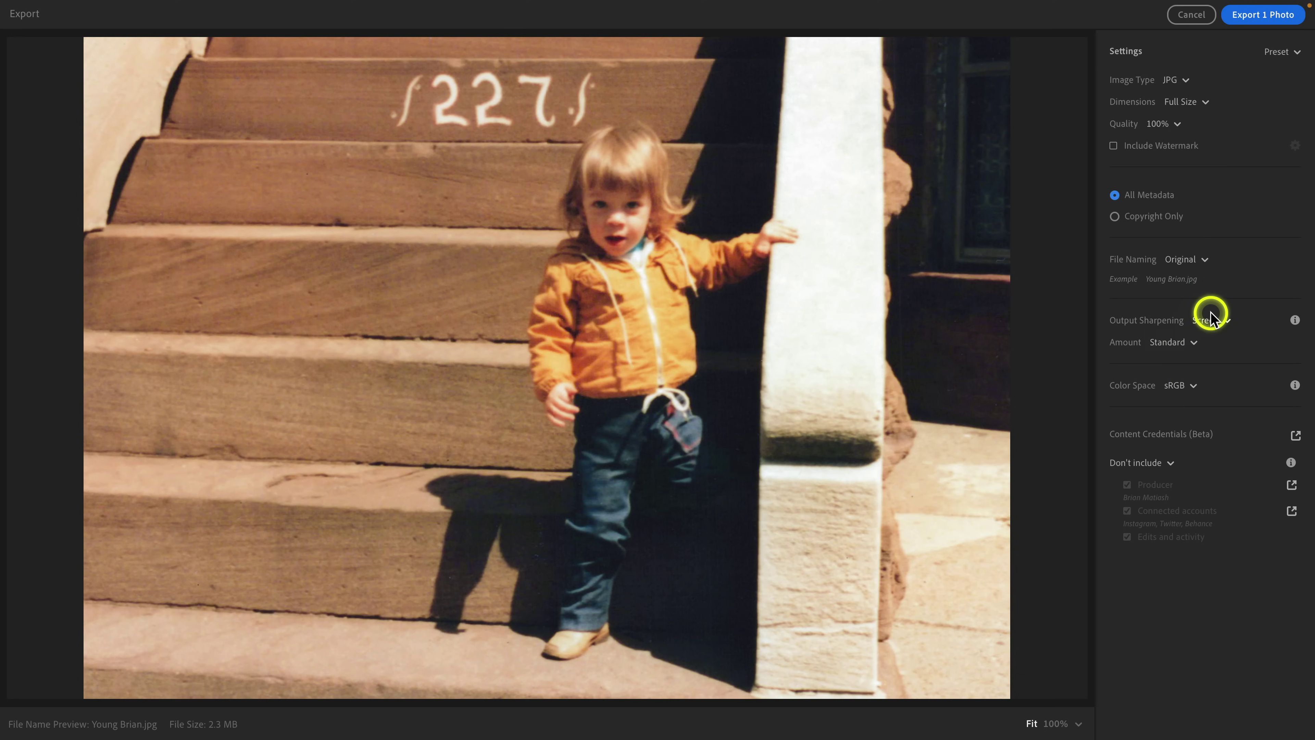
- Export the photo to the Desktop
left_click(1249, 20)
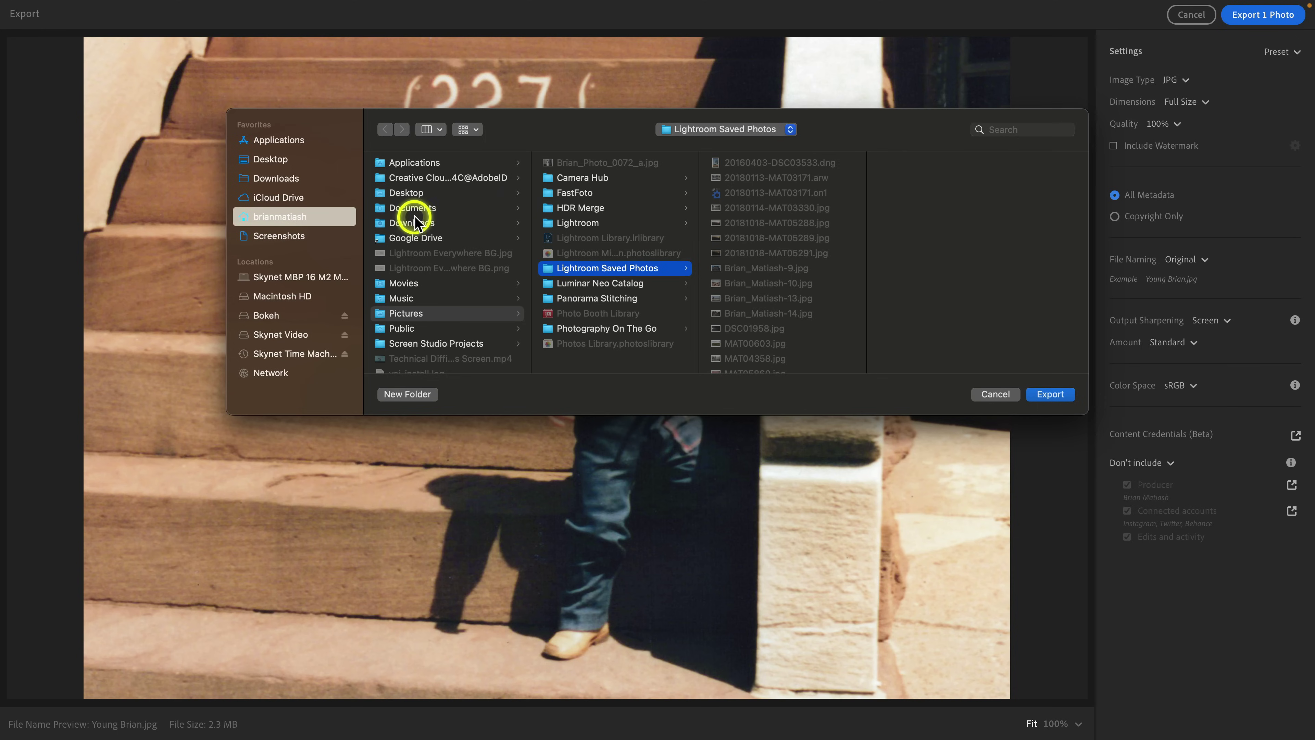
left_click(293, 162)
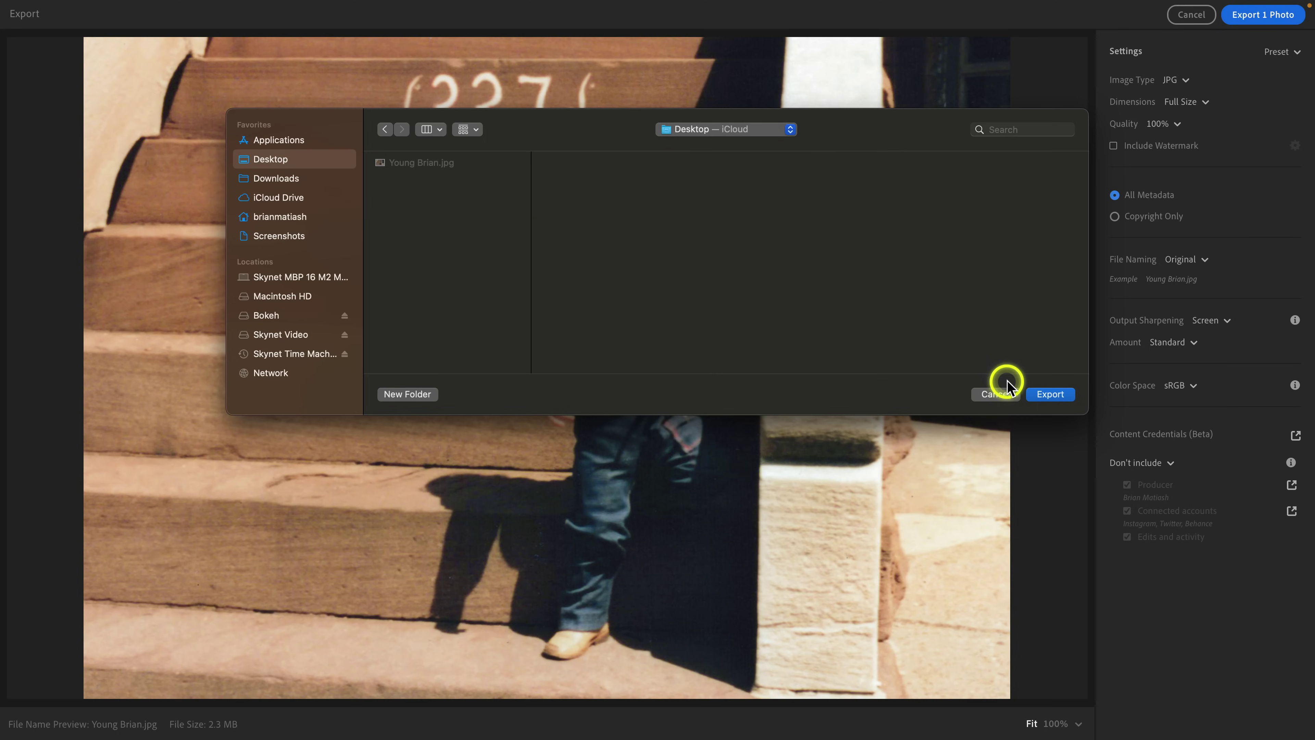
left_click(1041, 393)
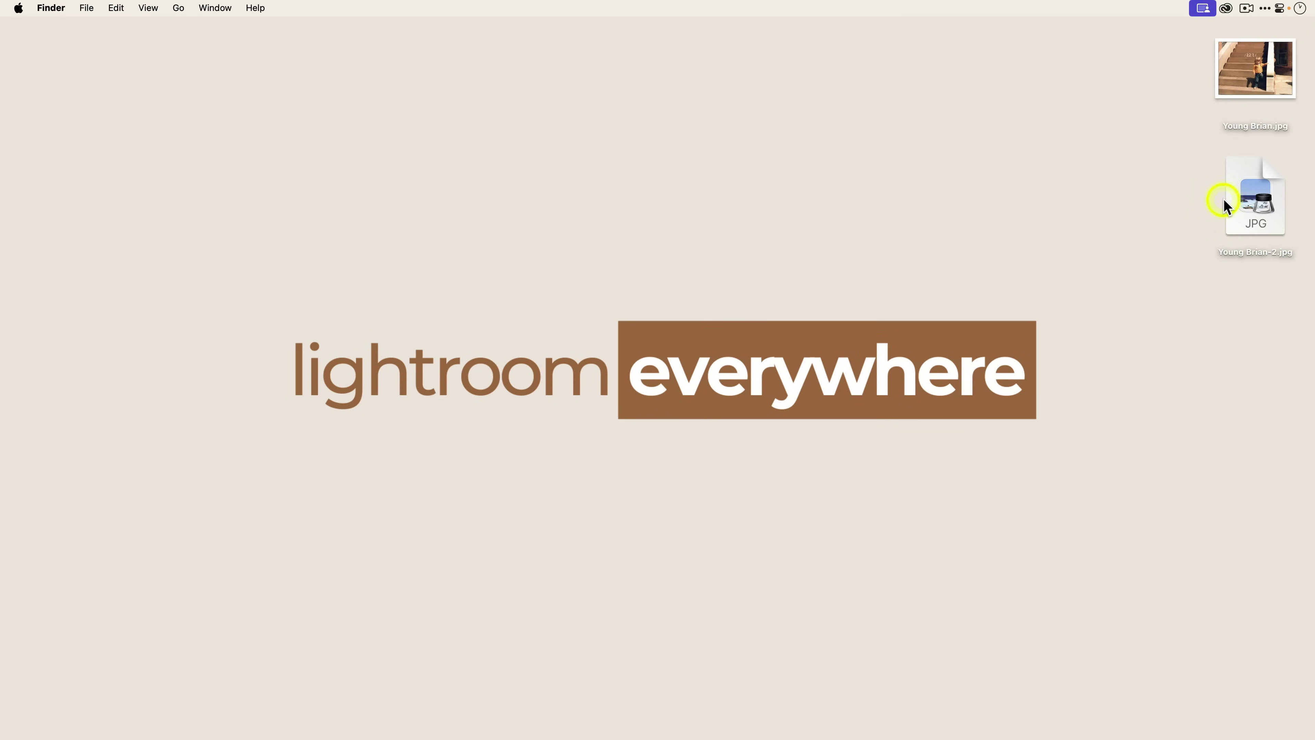
- Quick Look both exported JPG copies, then drag the -2 copy into Gigapixel
left_click(1249, 199)
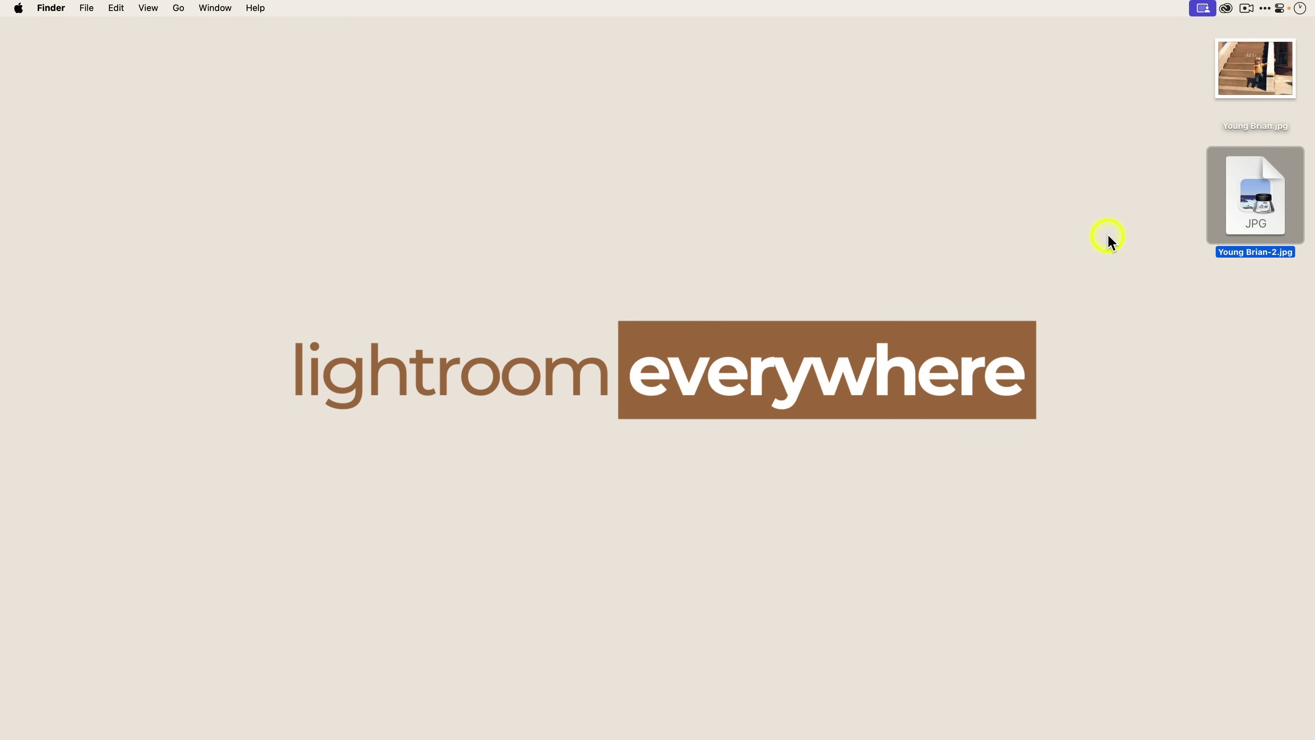
key("space")
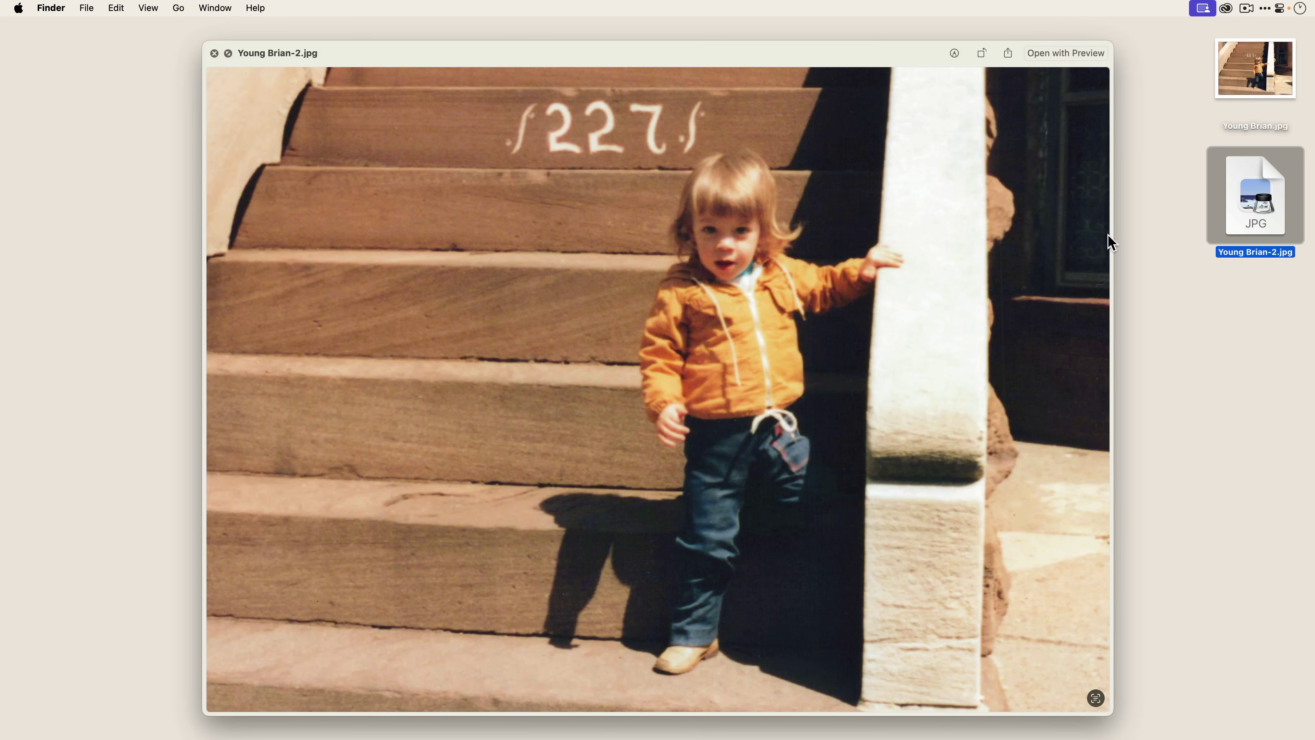
key("Up")
key("Down")
key("space")
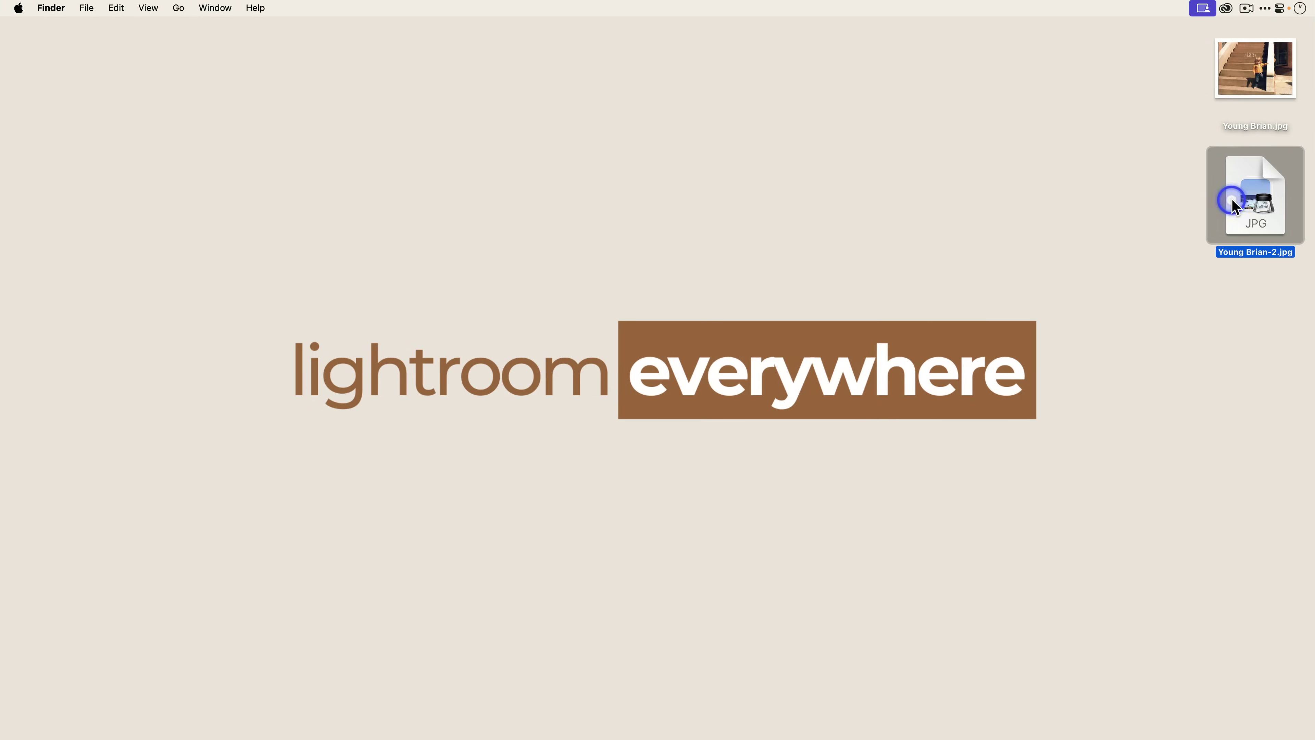
left_click_drag(1236, 207, 899, 268)
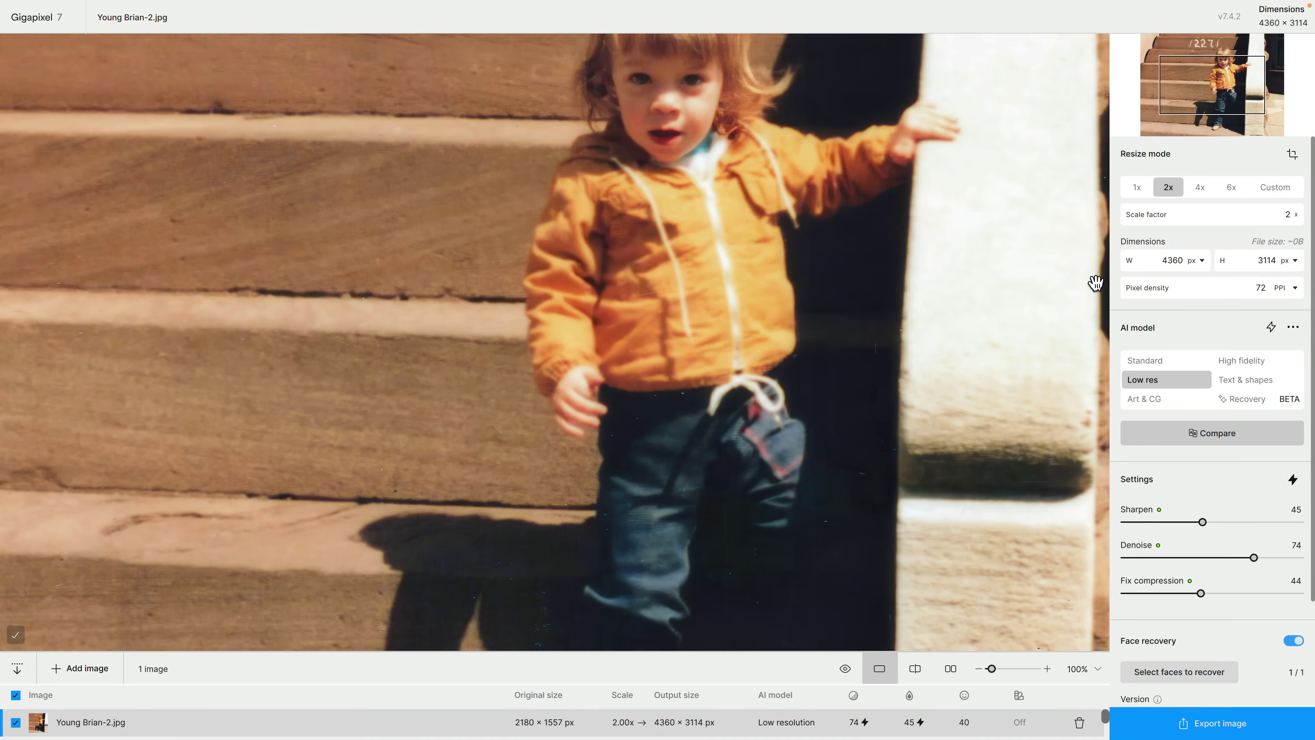
- Set a 4x upscale to 8720 × 6228 and compare side by side on the child's face
left_click(952, 669)
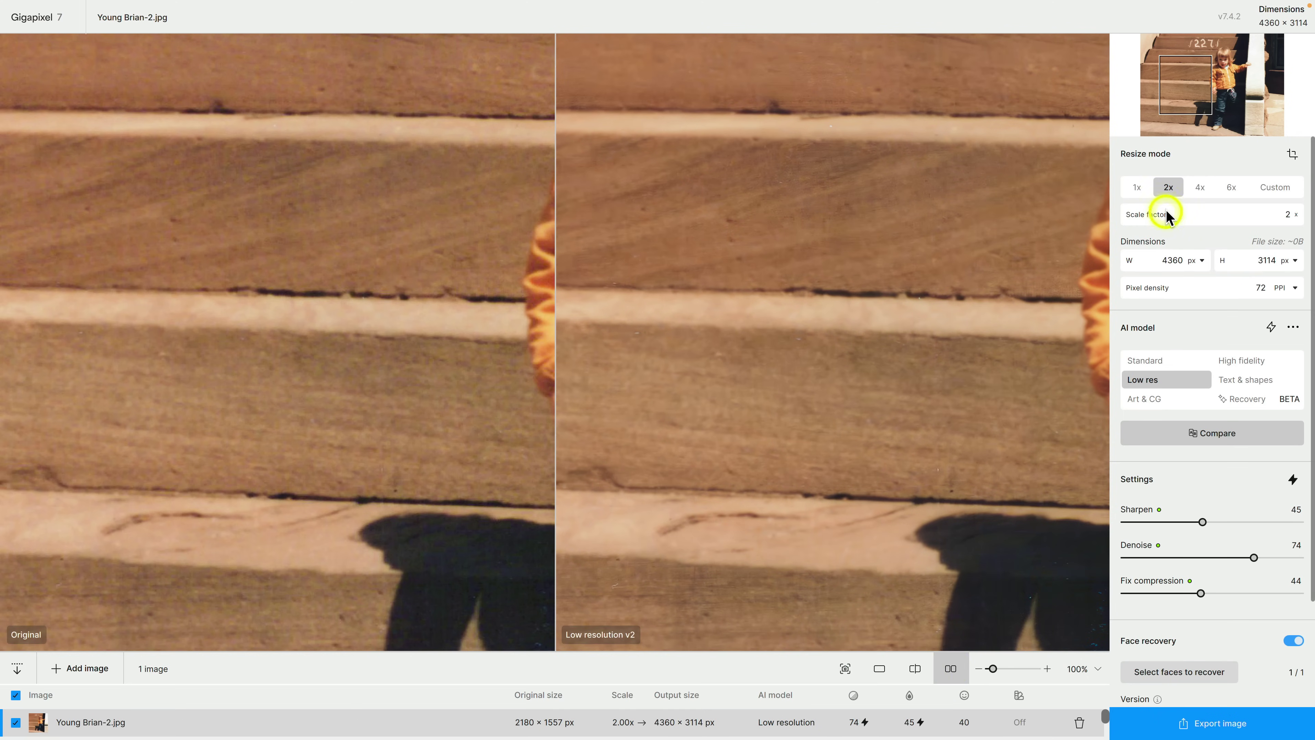
left_click(1200, 188)
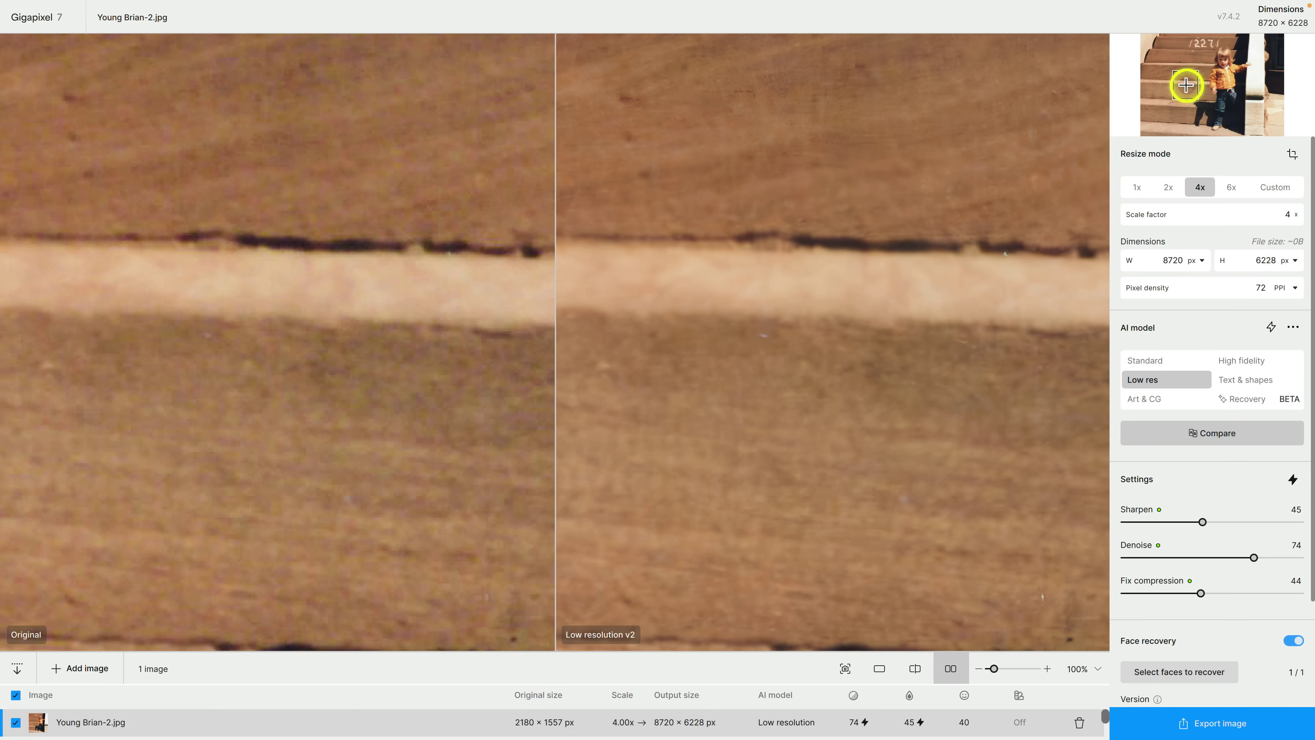
left_click_drag(1186, 85, 1223, 61)
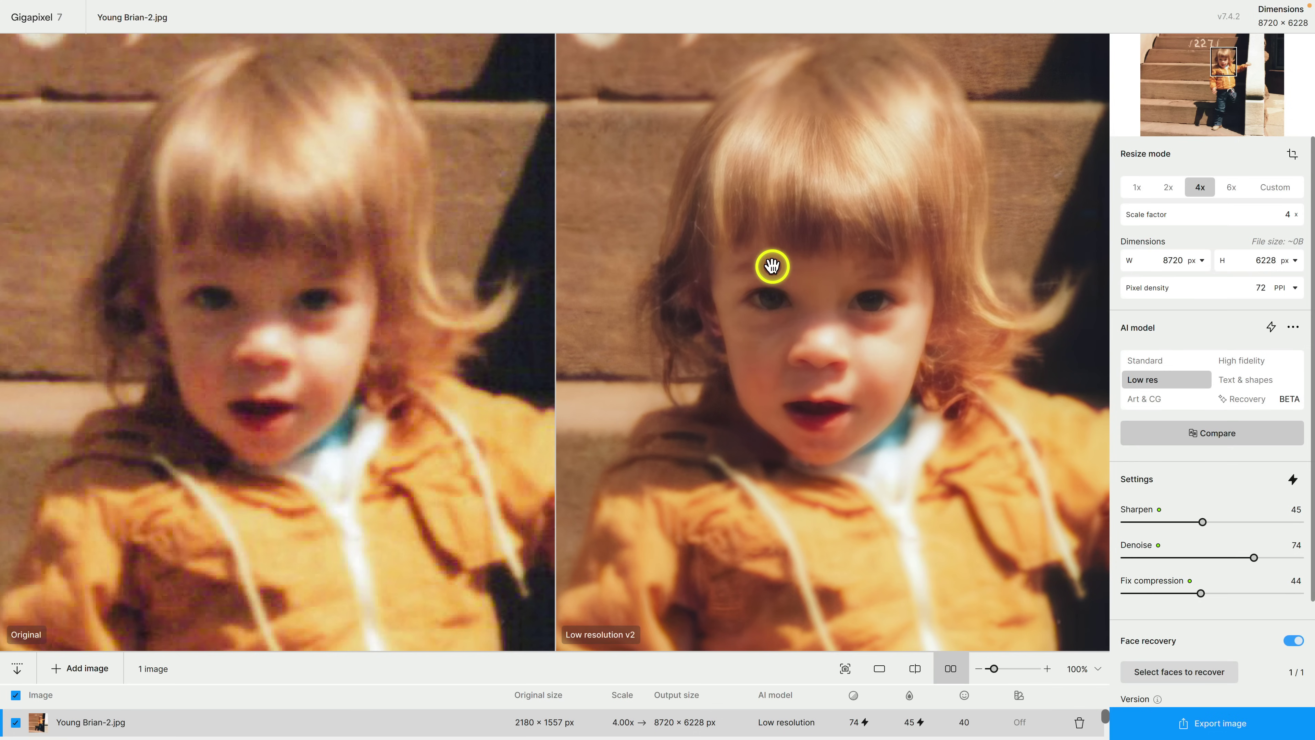
scroll(1157, 428, "down", 3)
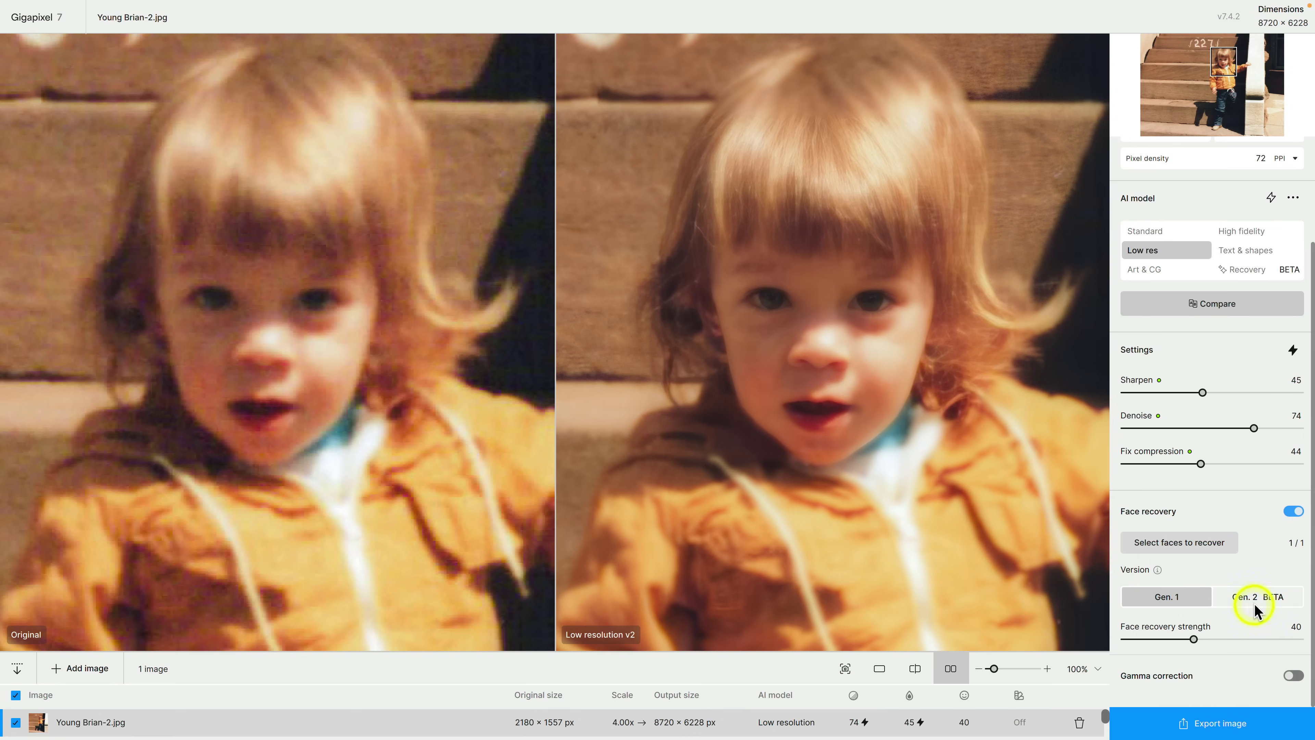
- Use Gen. 2 Realistic face recovery at strength 56 after comparing it with Gen. 1
left_click(1249, 609)
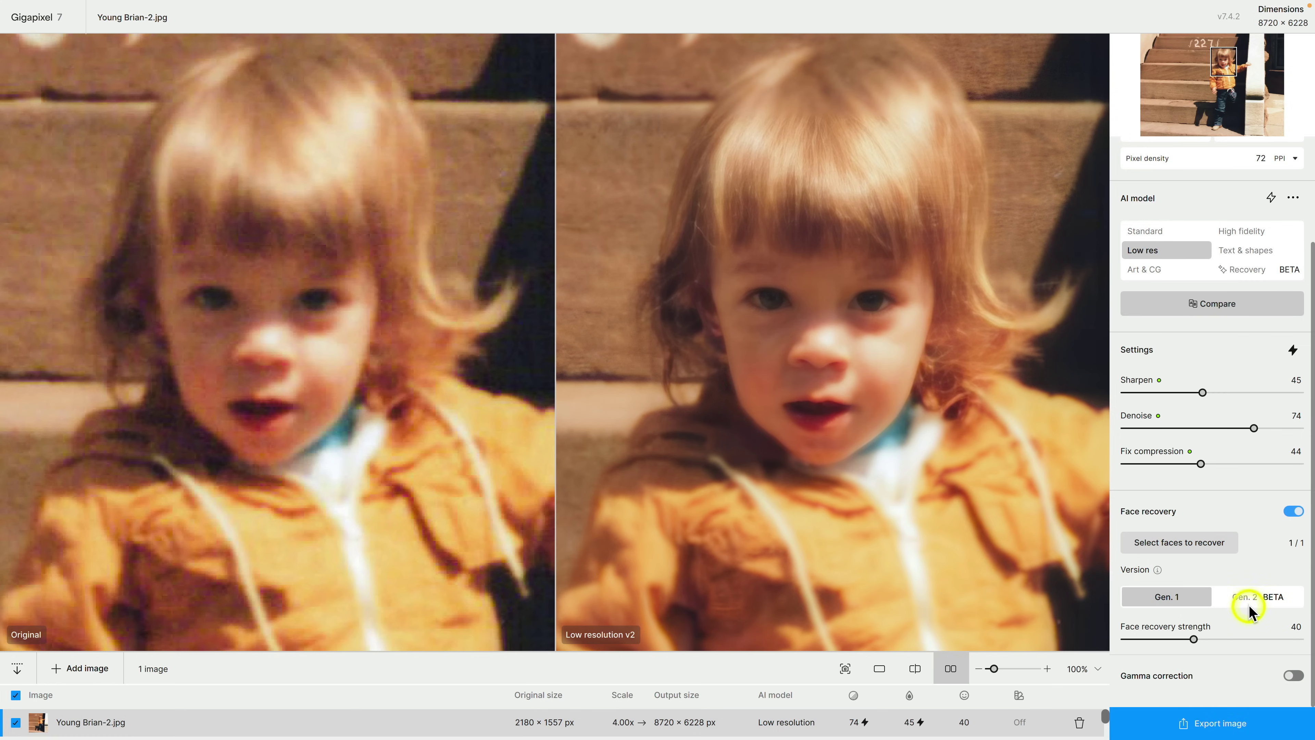
left_click(1254, 601)
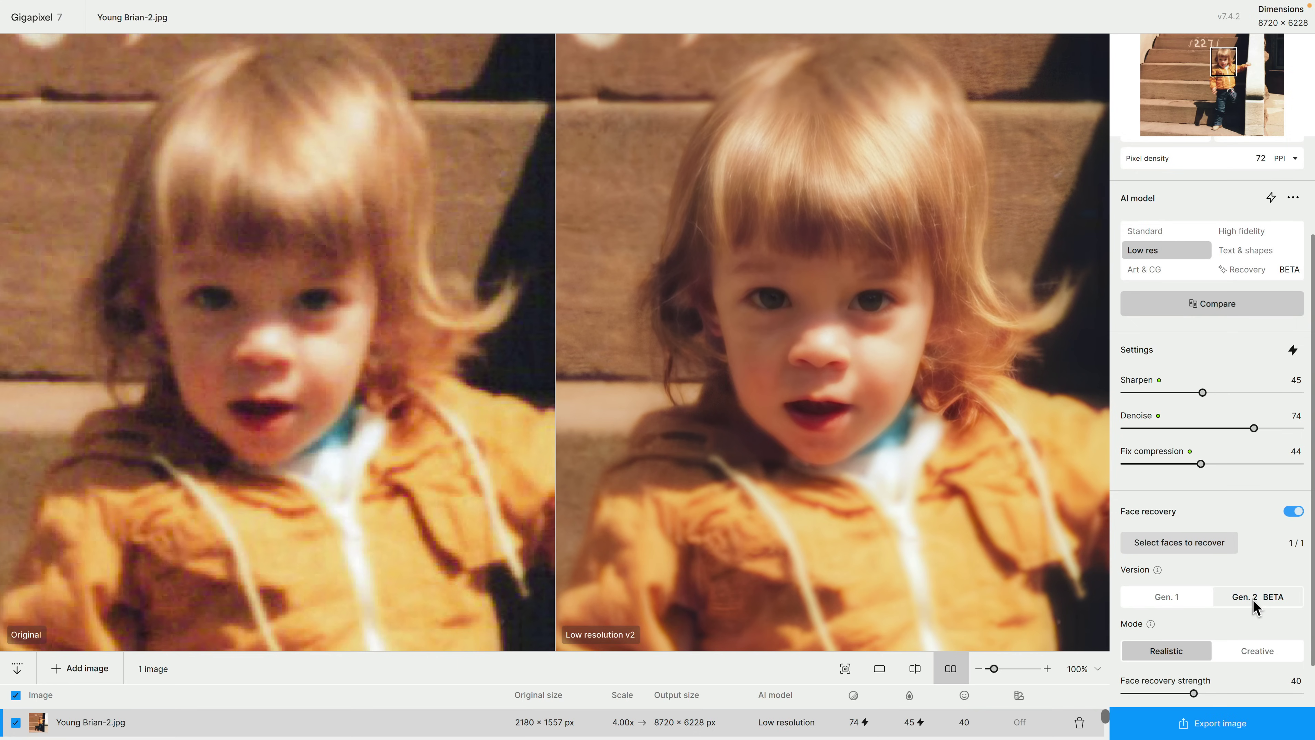
left_click(1191, 600)
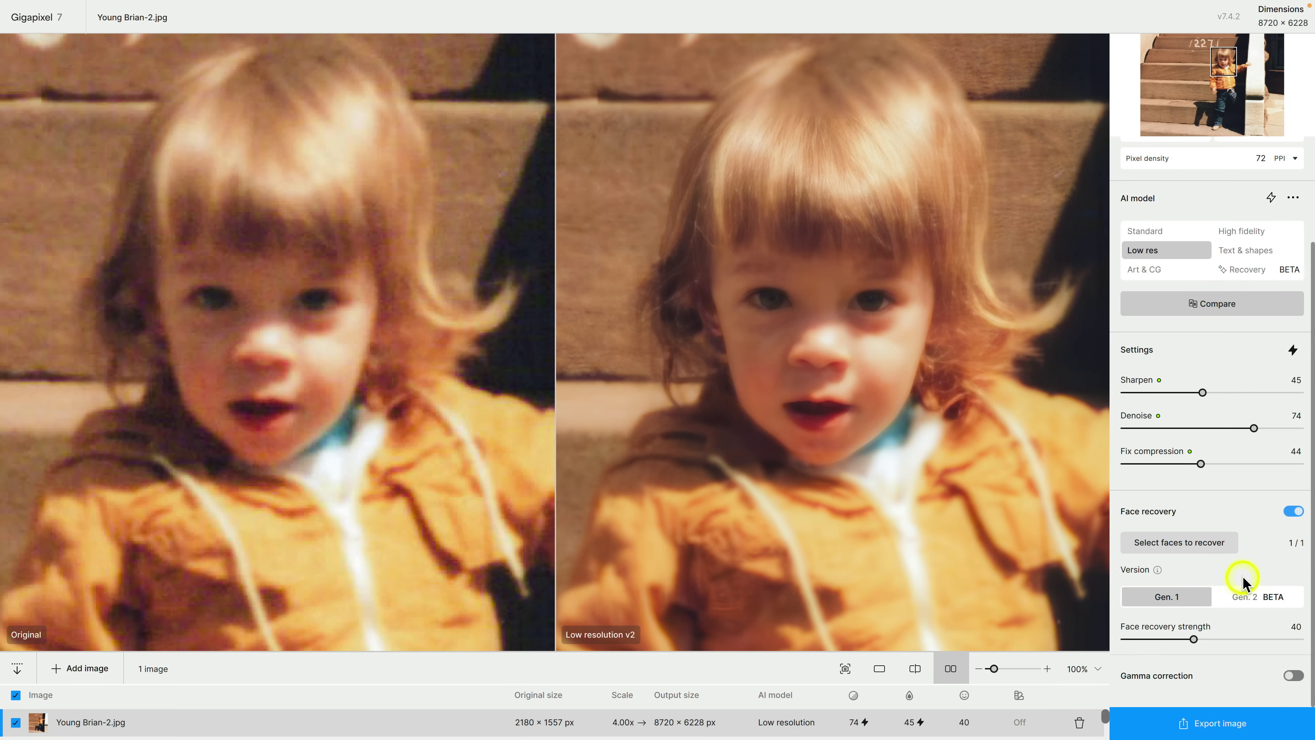
left_click(1257, 598)
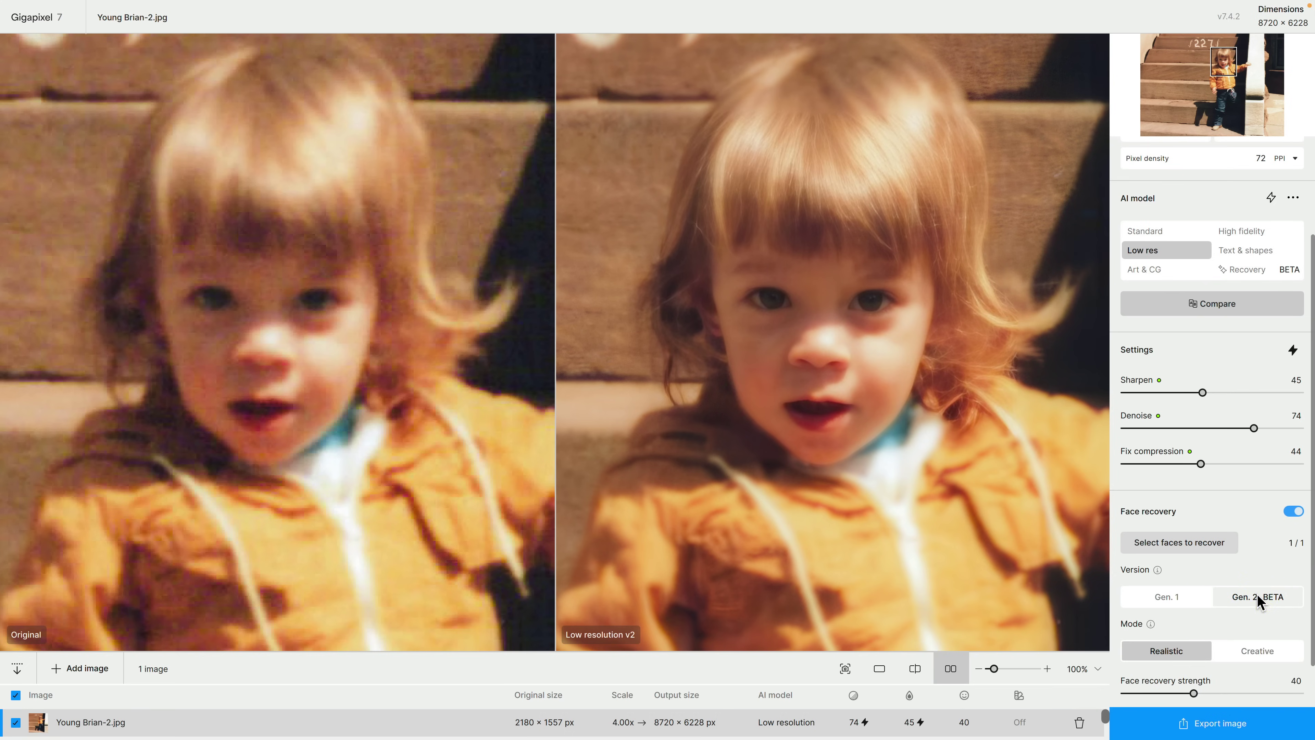
scroll(1212, 650, "down", 1)
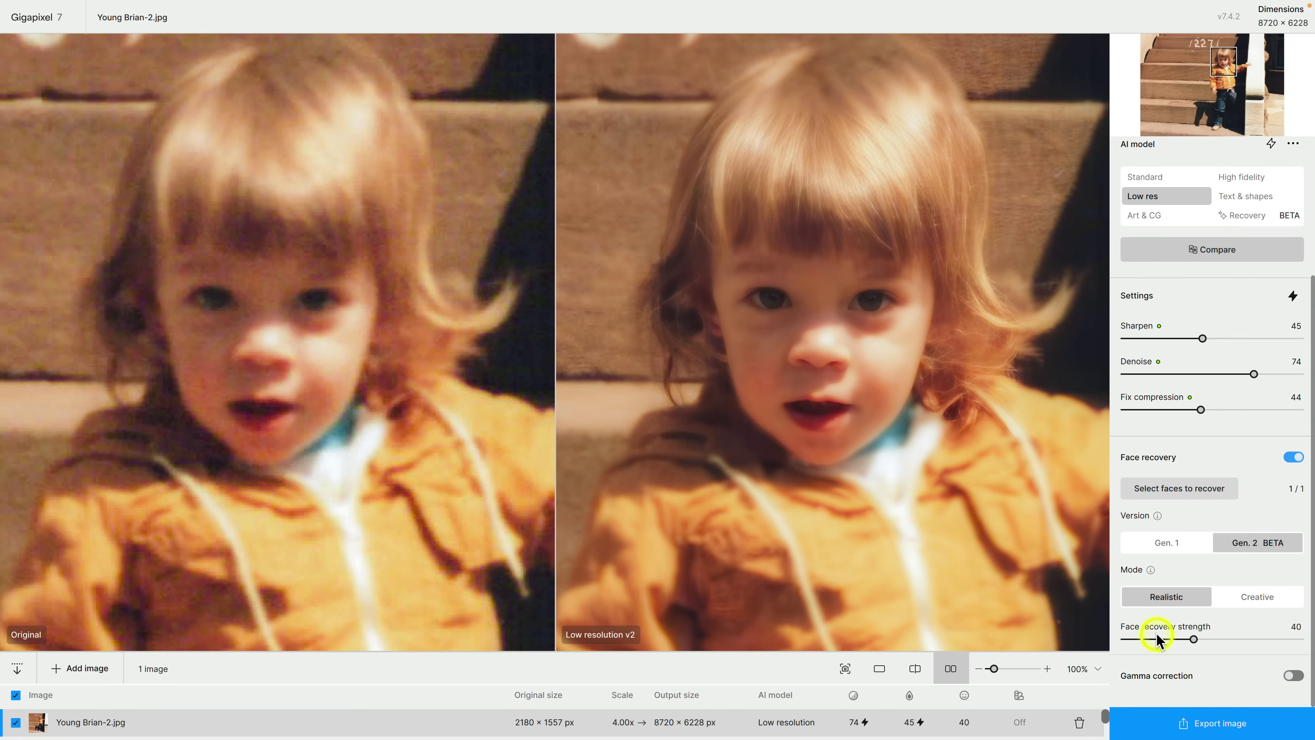
left_click_drag(1194, 642, 1303, 645)
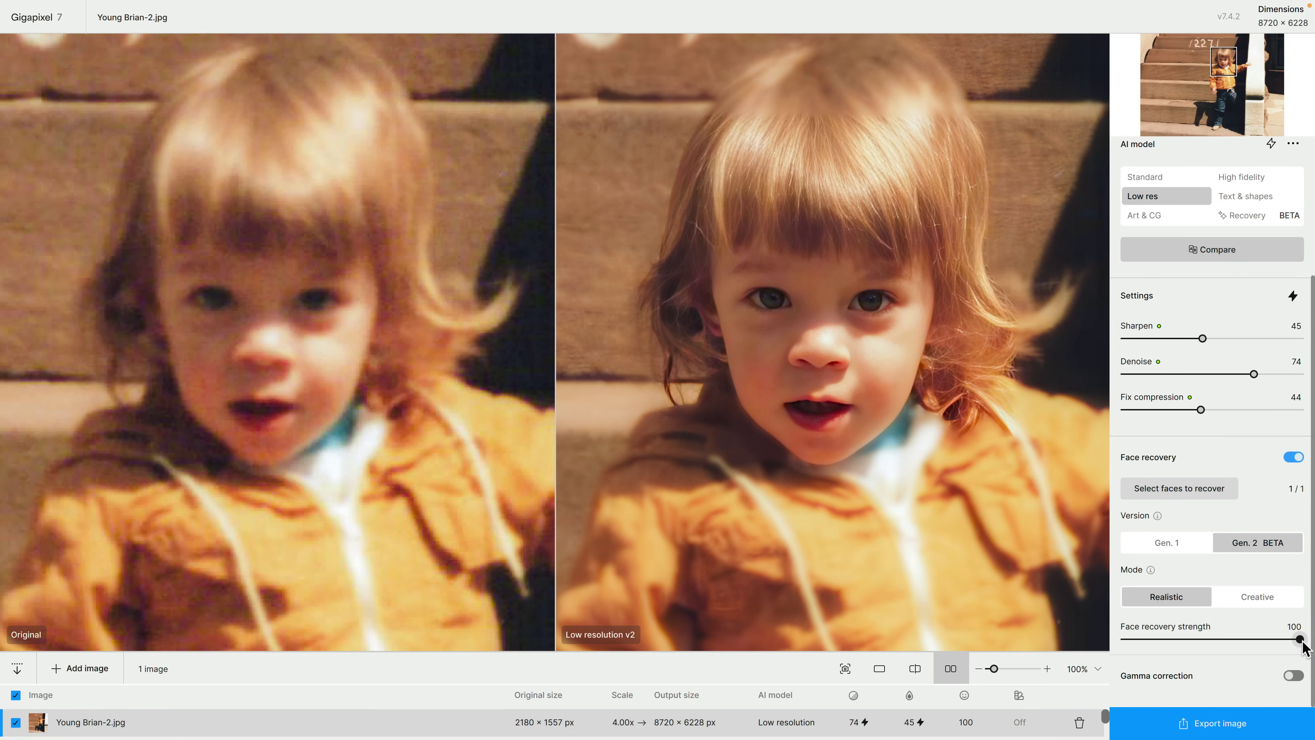
left_click_drag(1302, 645, 1223, 644)
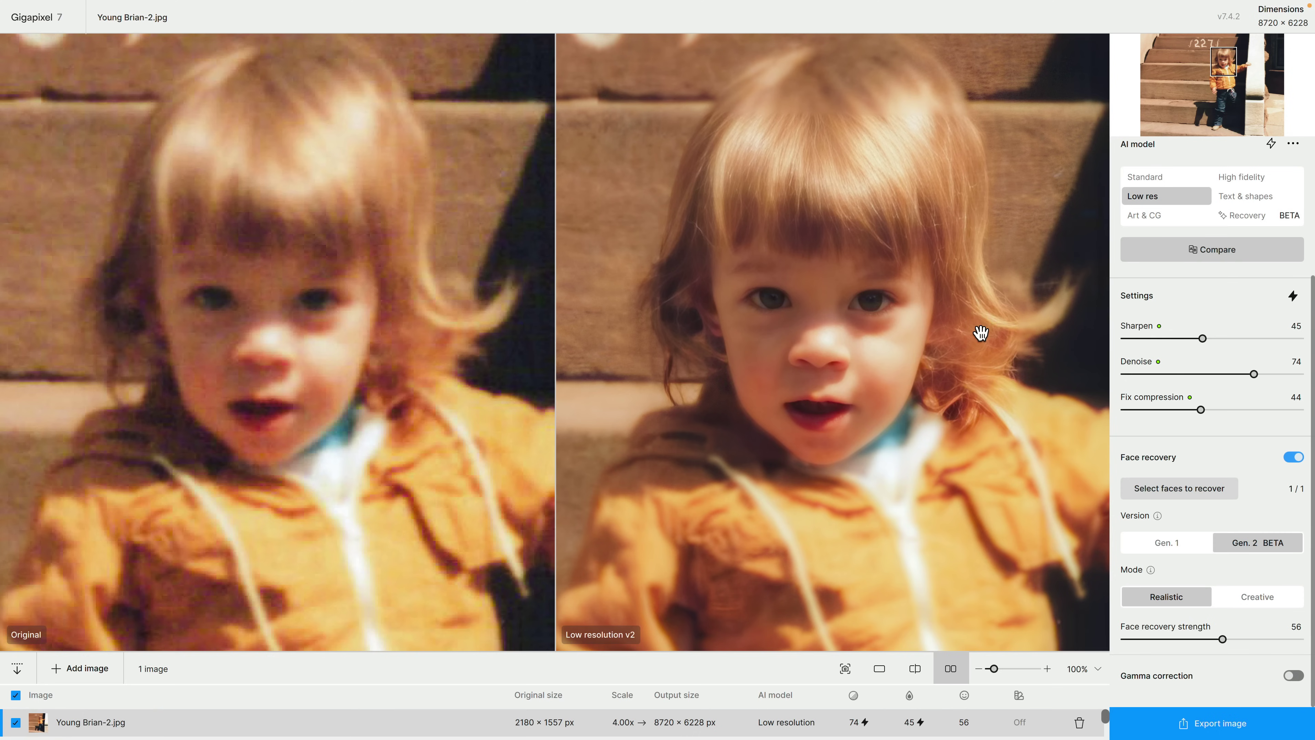
left_click(1167, 543)
- Select the child's one face for Gen. 2 Realistic recovery and auto-set the enhancement settings
left_click(1153, 486)
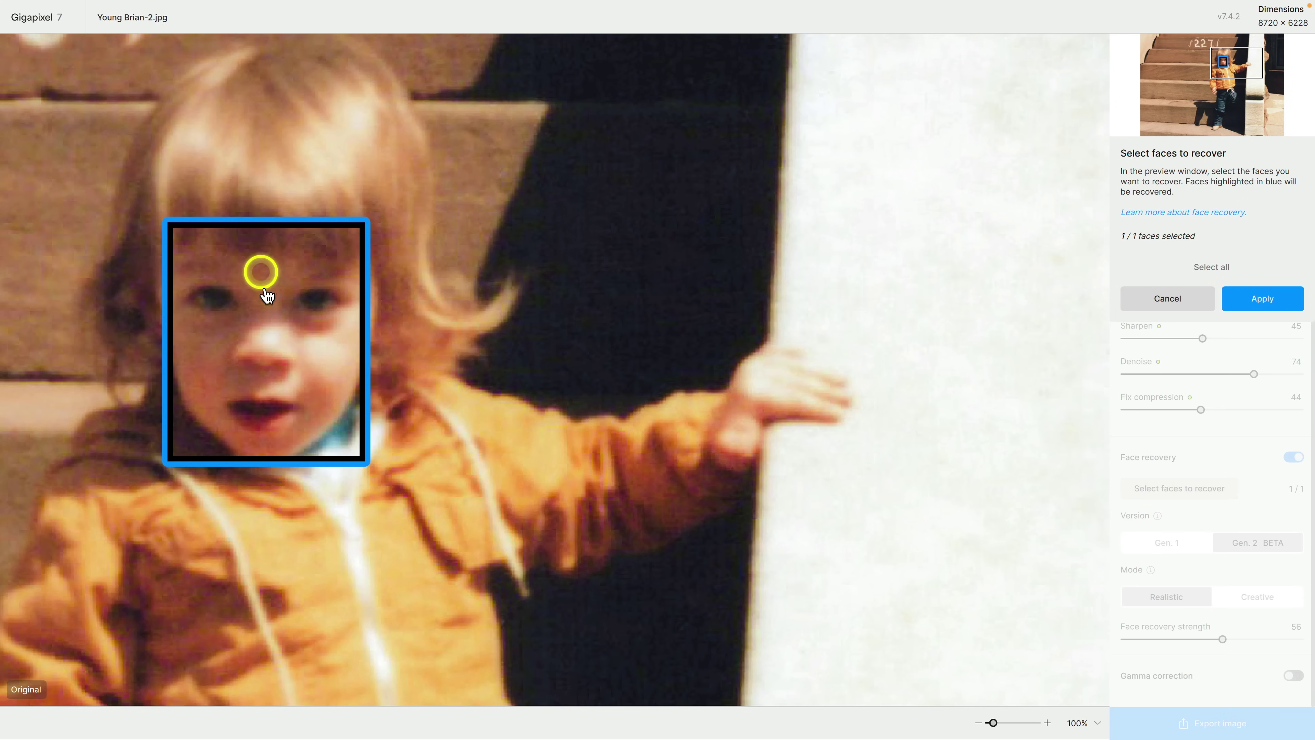
left_click(1168, 299)
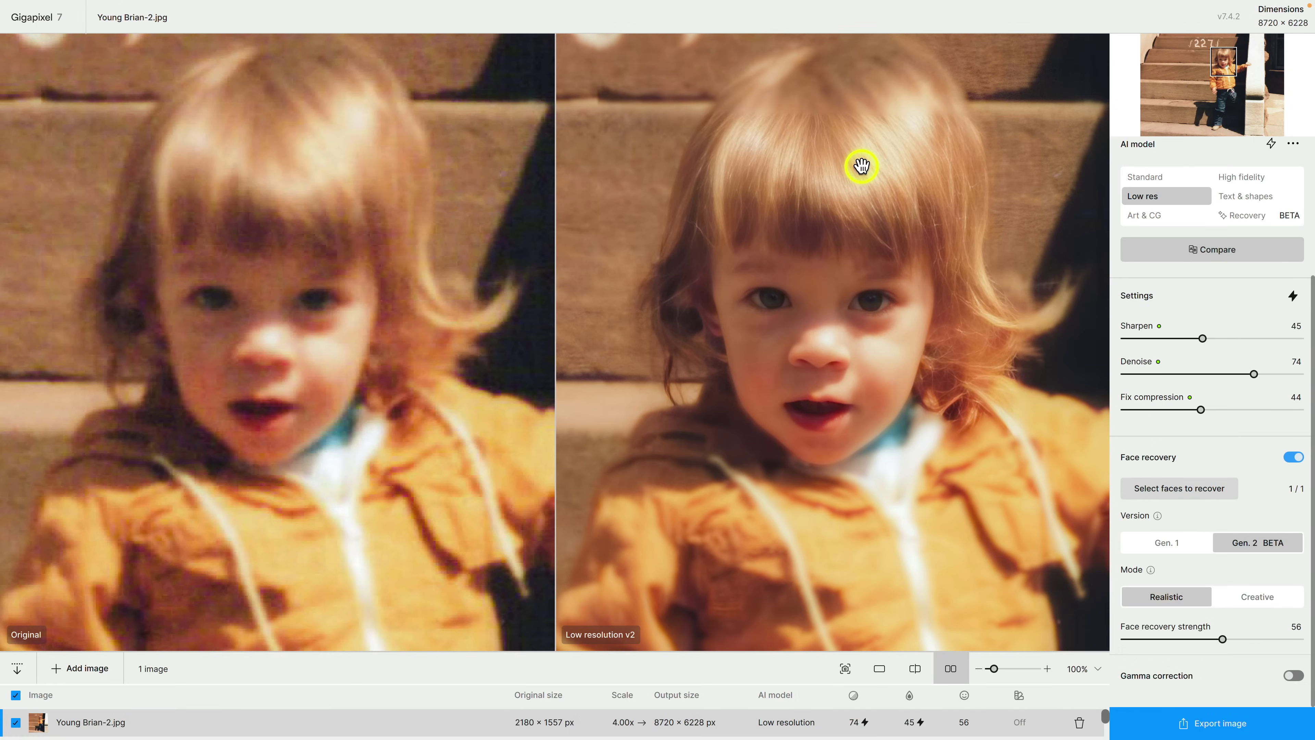
left_click(1162, 544)
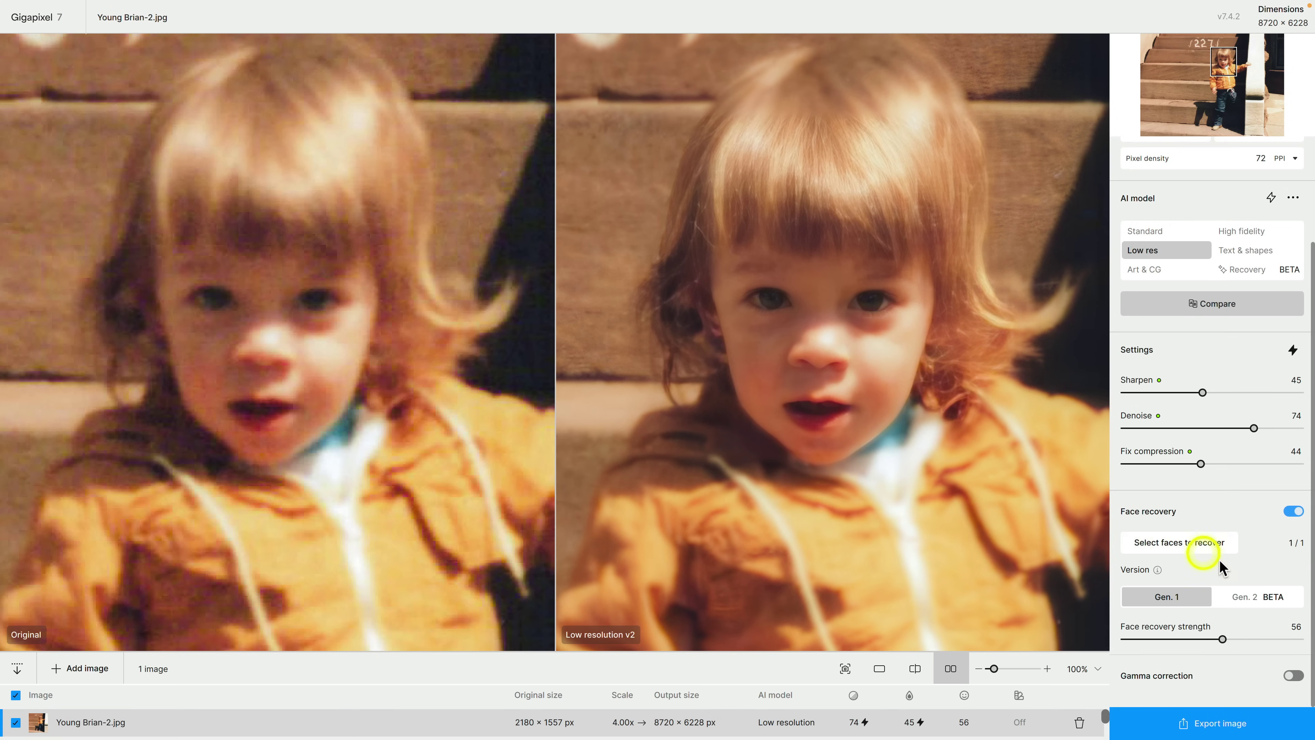
left_click(1268, 599)
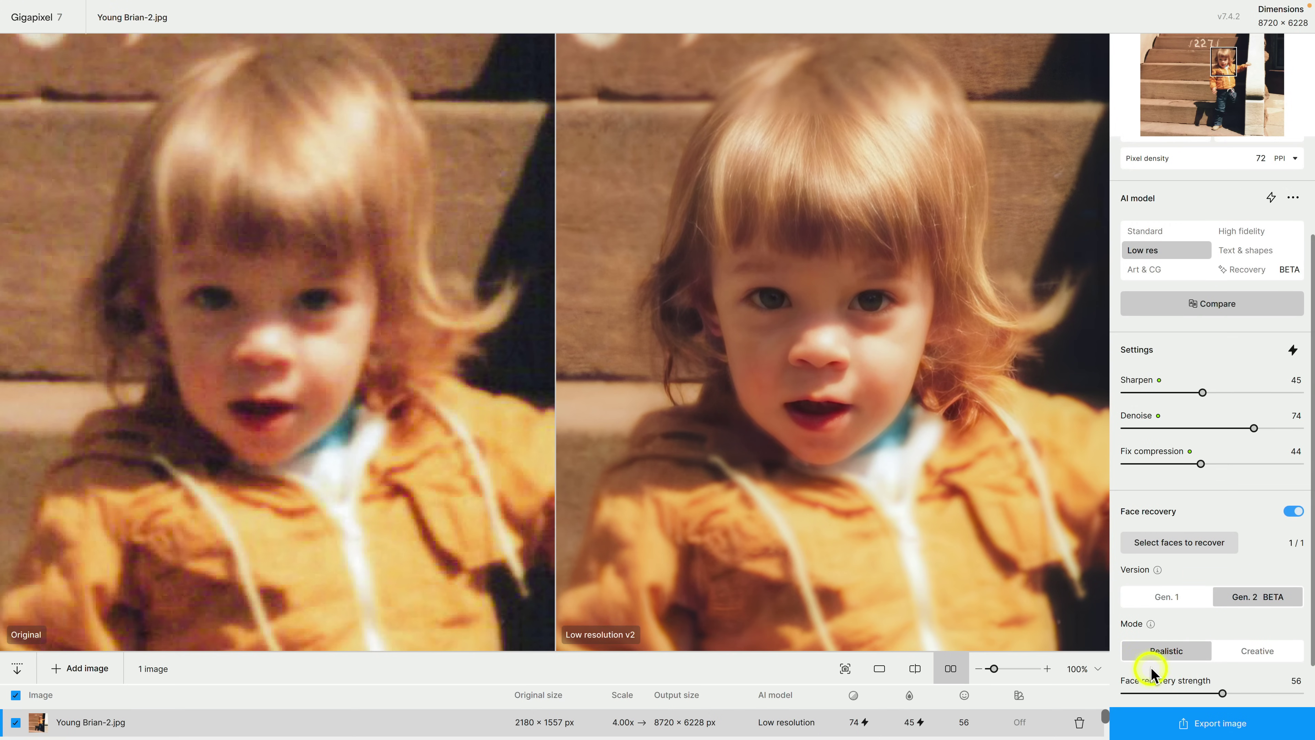
left_click(1255, 653)
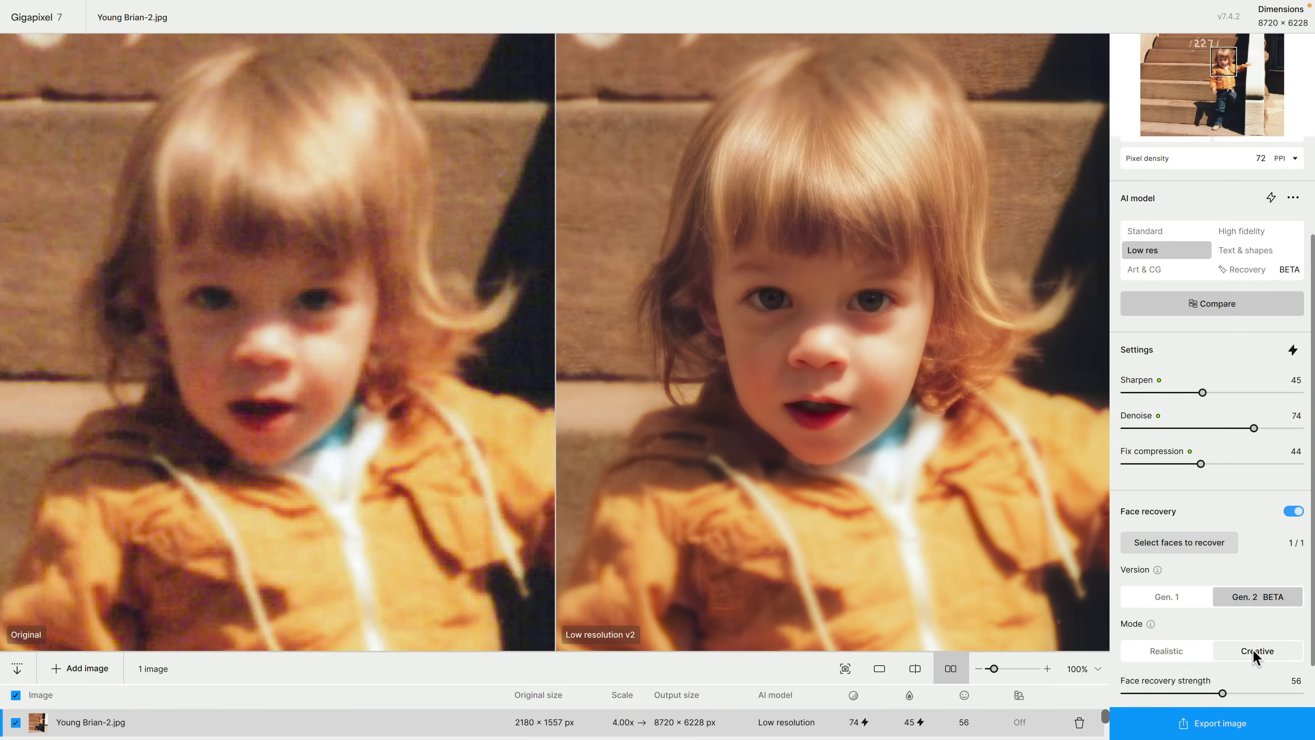
left_click(1184, 651)
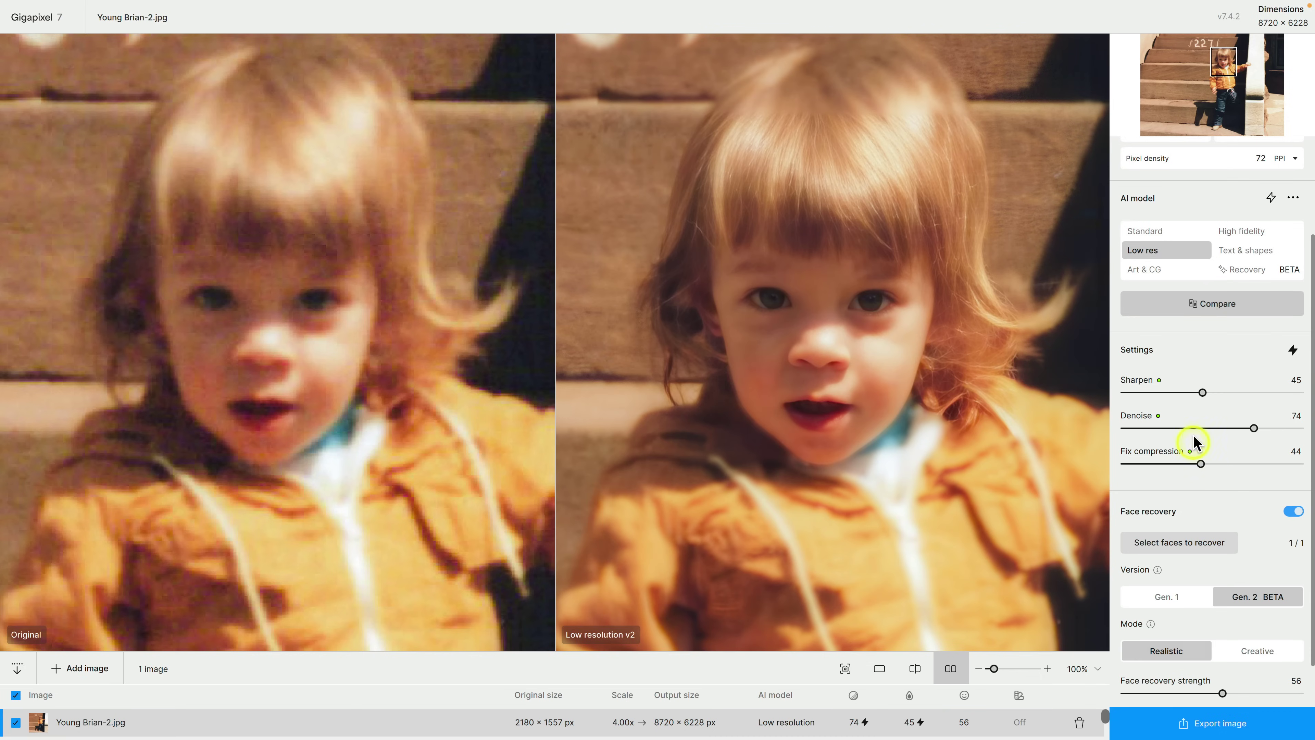
left_click(1293, 351)
- Fit the whole 4x upscale in single view and toggle it against the original
left_click(880, 669)
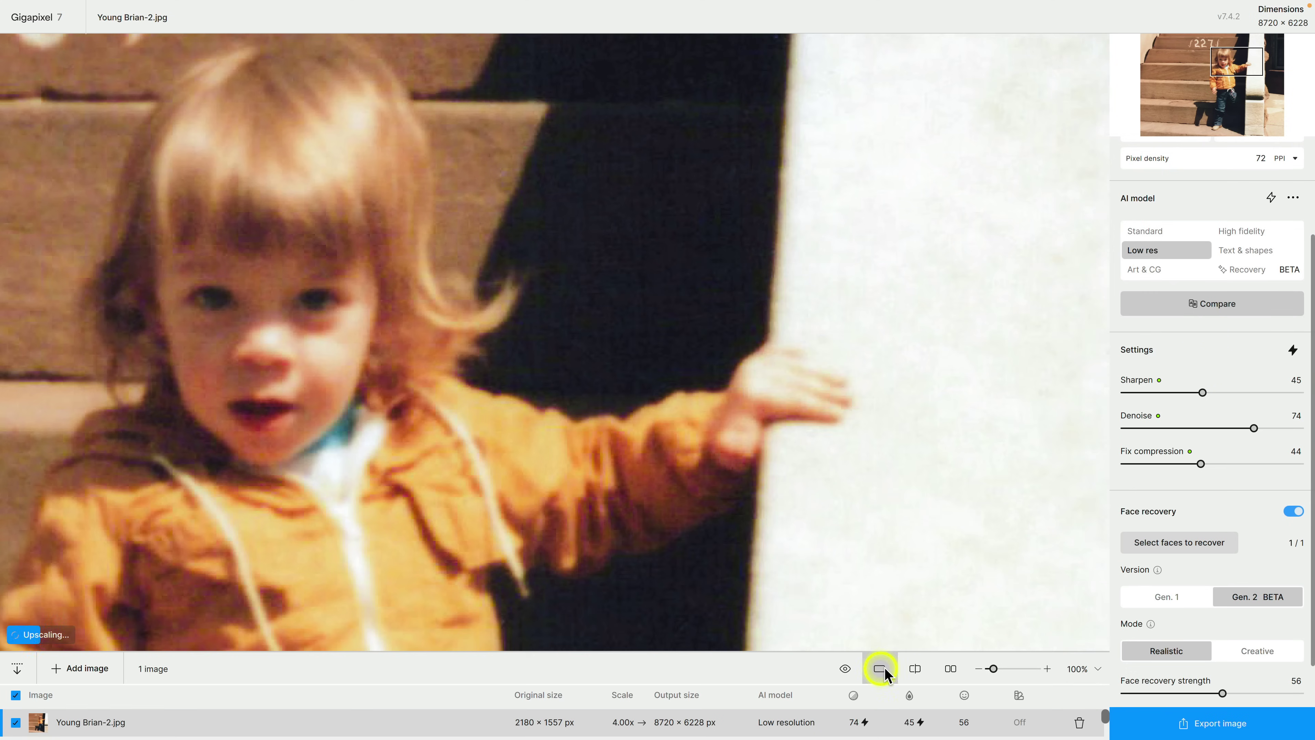
left_click(1083, 669)
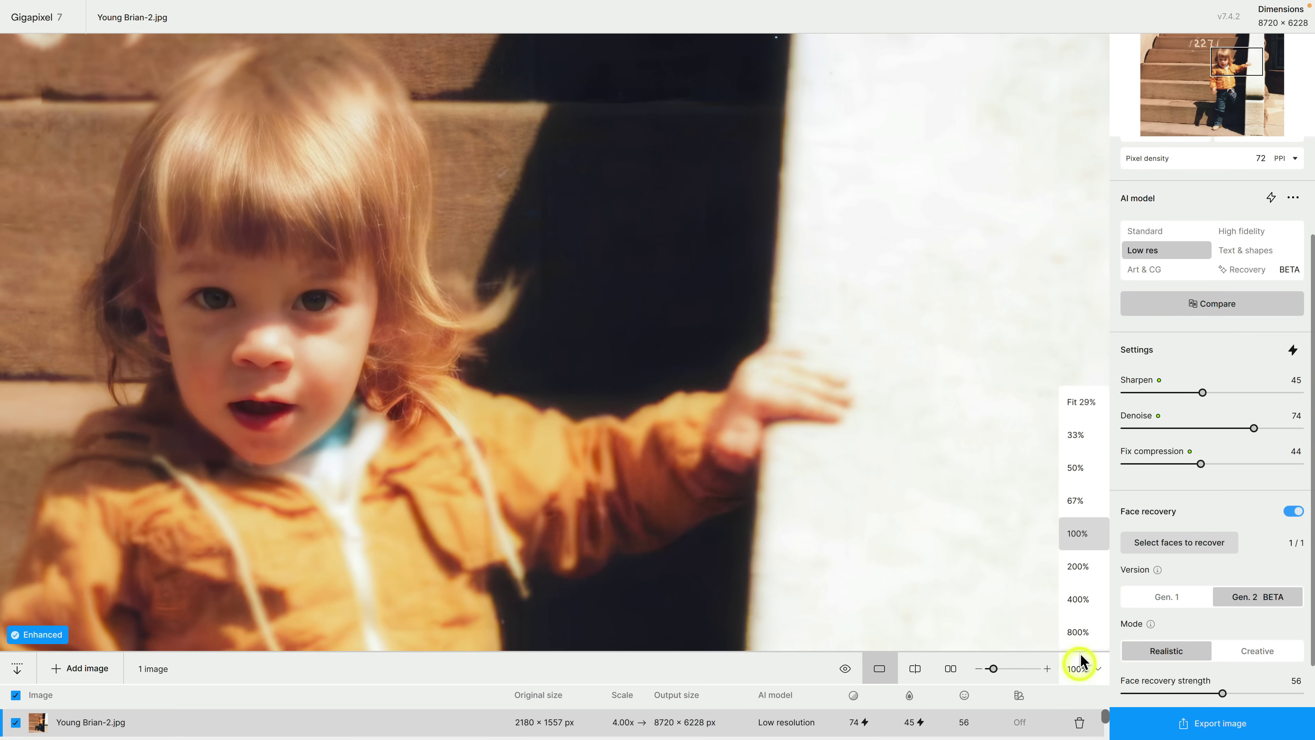
left_click(1083, 402)
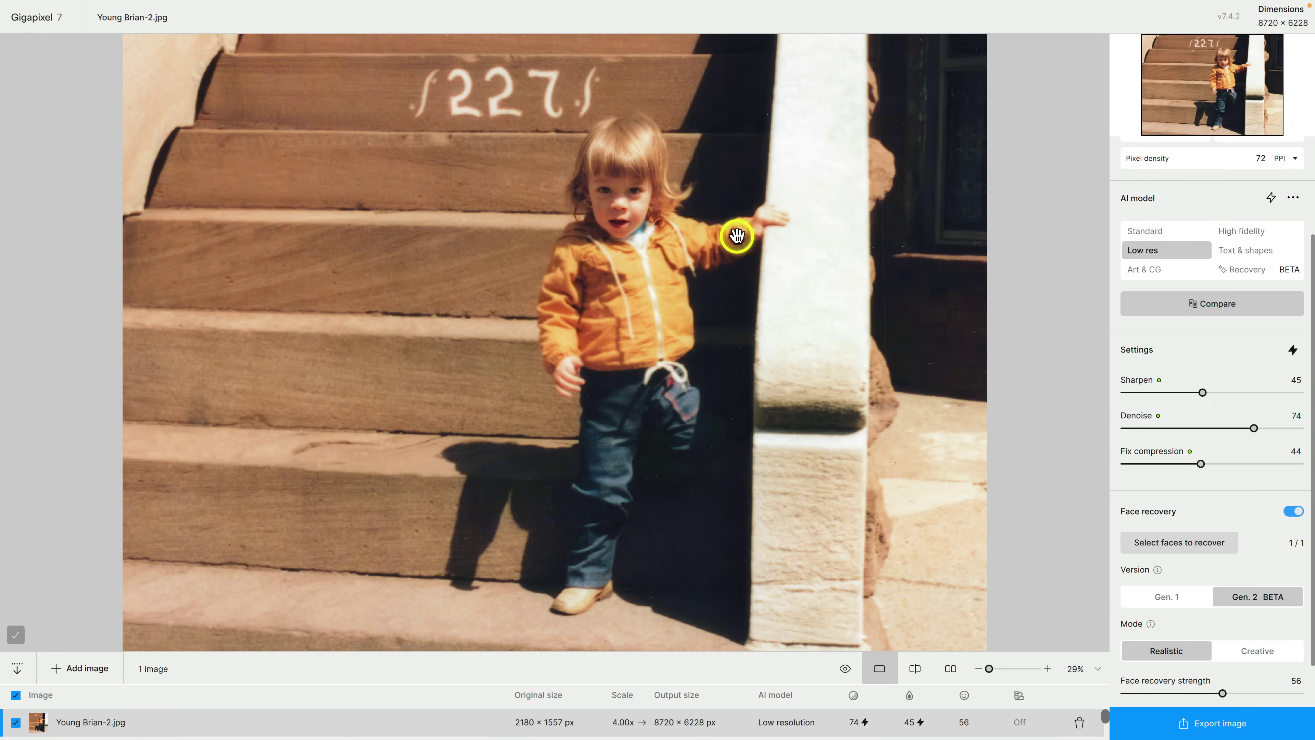
left_click(750, 200)
left_click(749, 199)
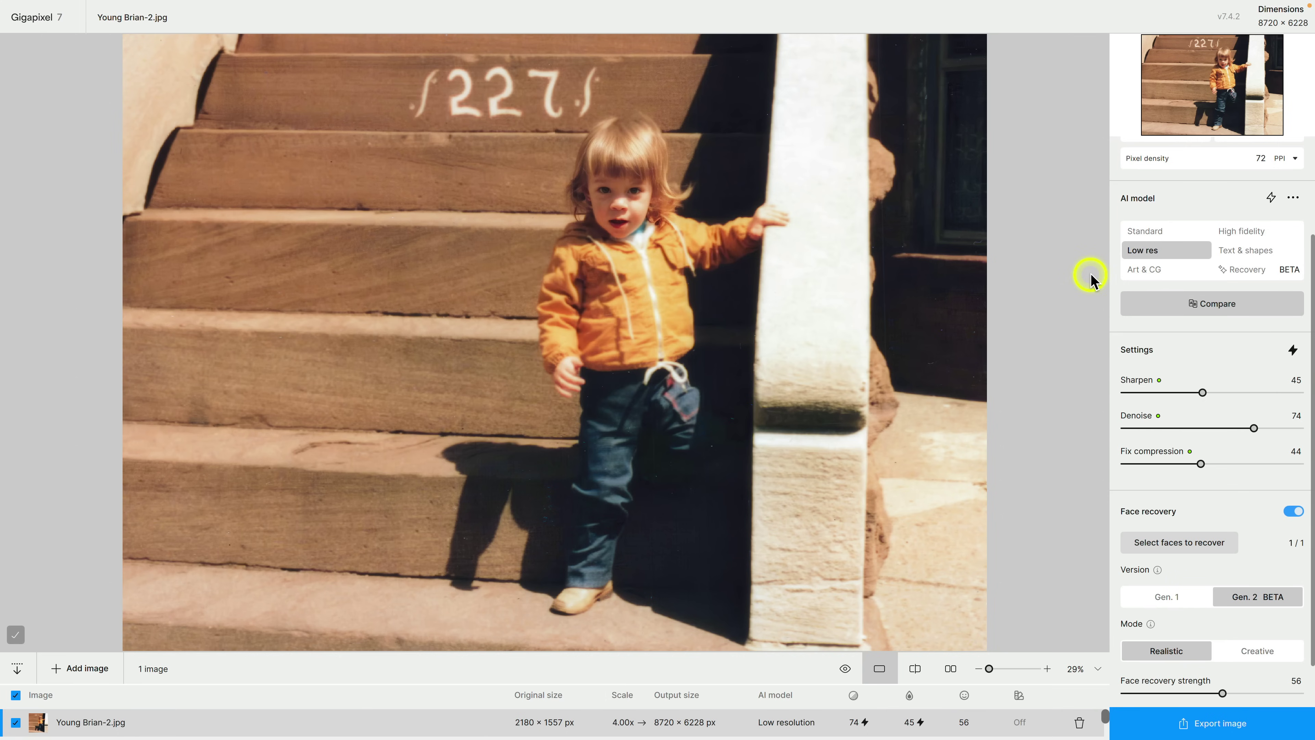
- Run a comparison of the Standard, Low res, High fidelity and Text & shapes models
left_click(1184, 309)
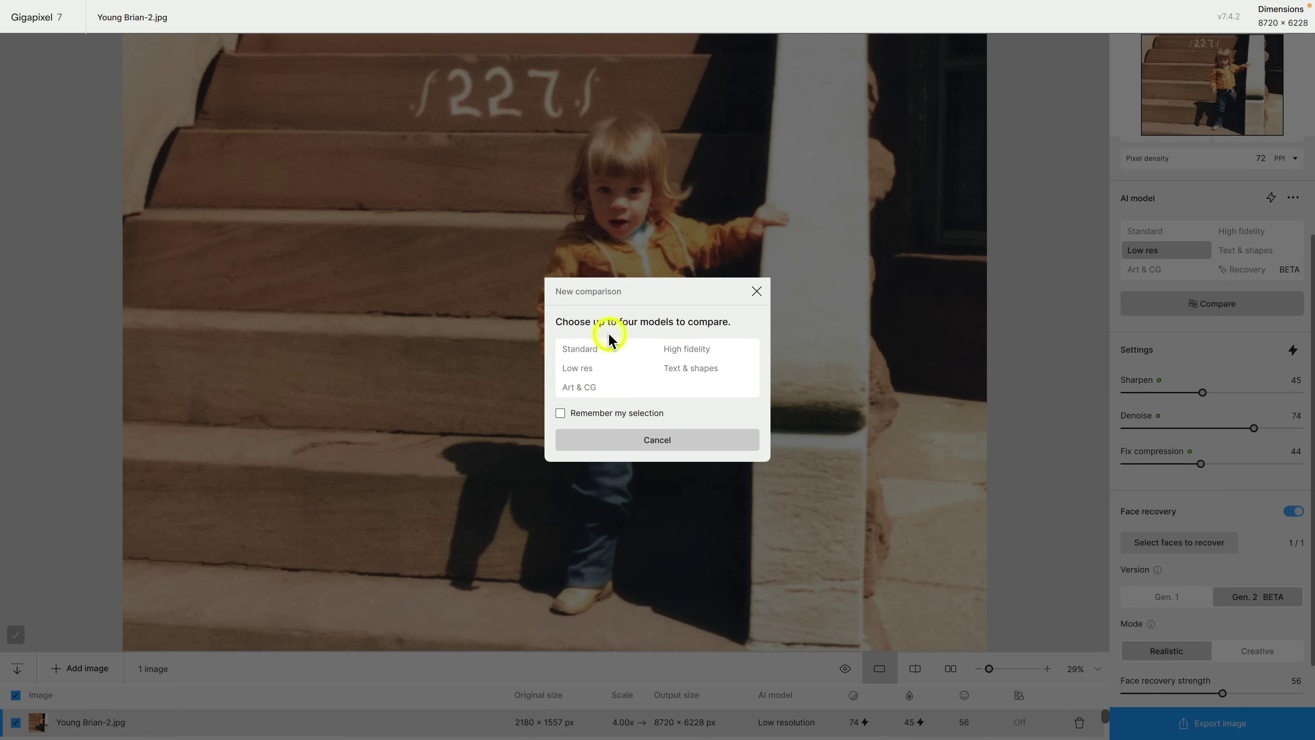
left_click(595, 350)
left_click(589, 368)
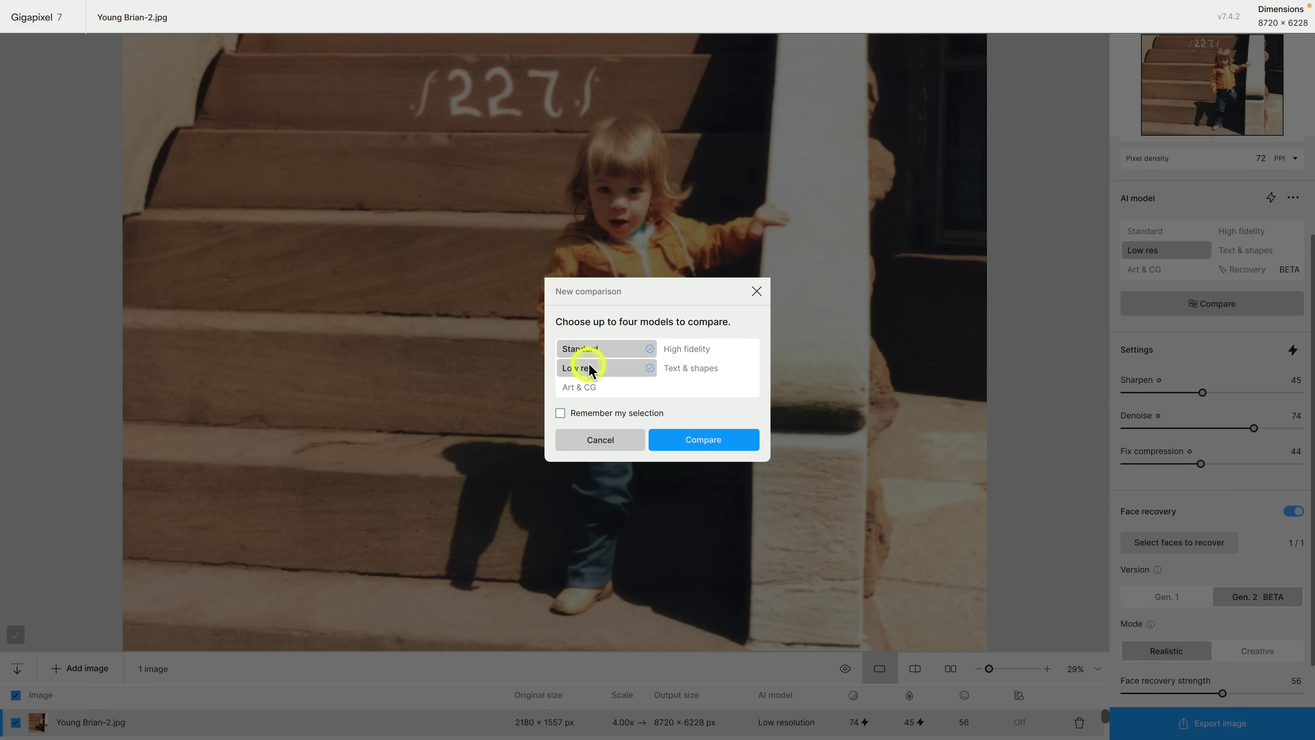
left_click(693, 350)
left_click(702, 369)
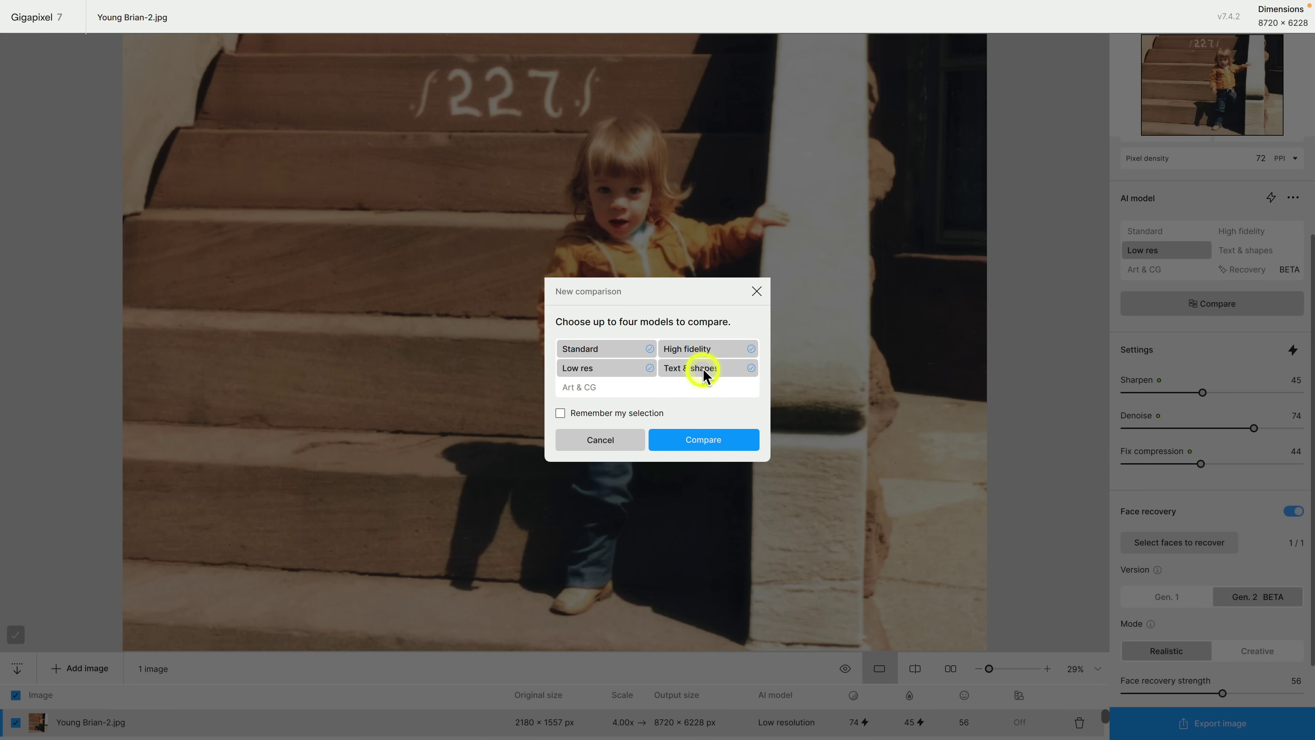
left_click(697, 437)
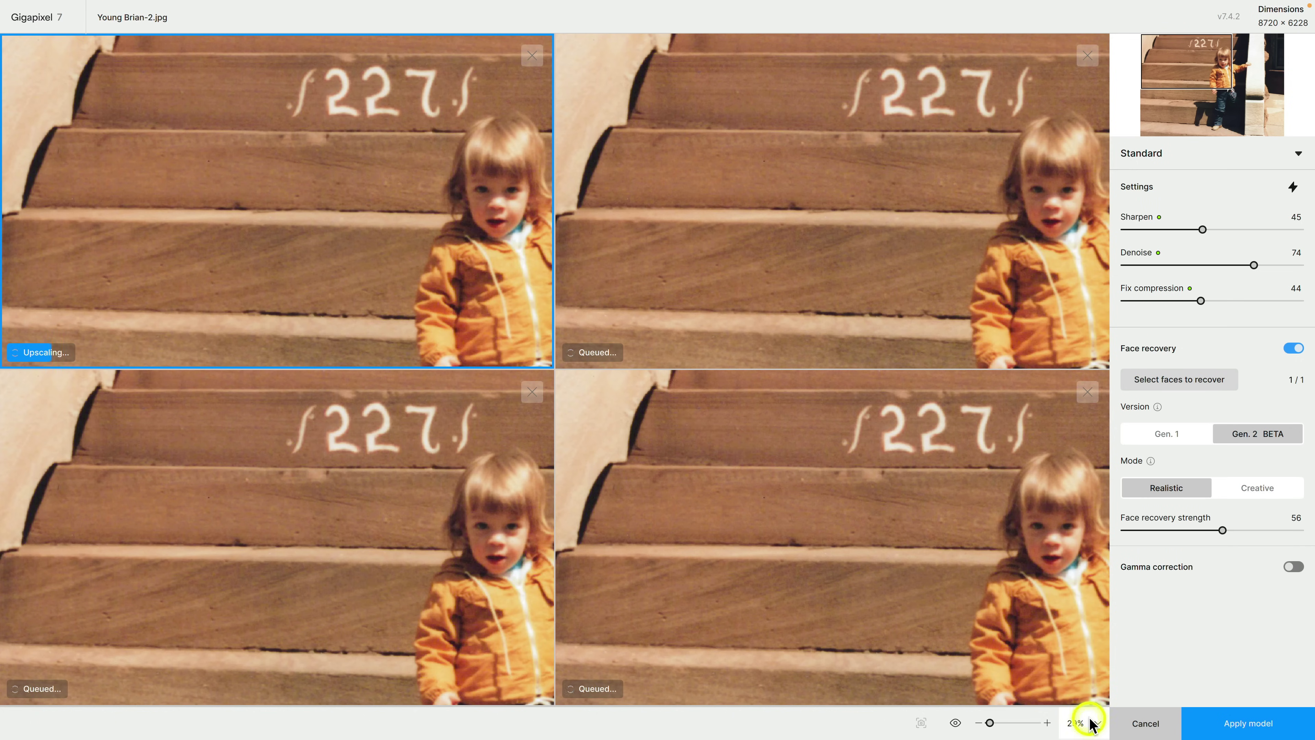
- View all four panes at 100% on the child's face, then choose and apply Low resolution v2
left_click(1091, 723)
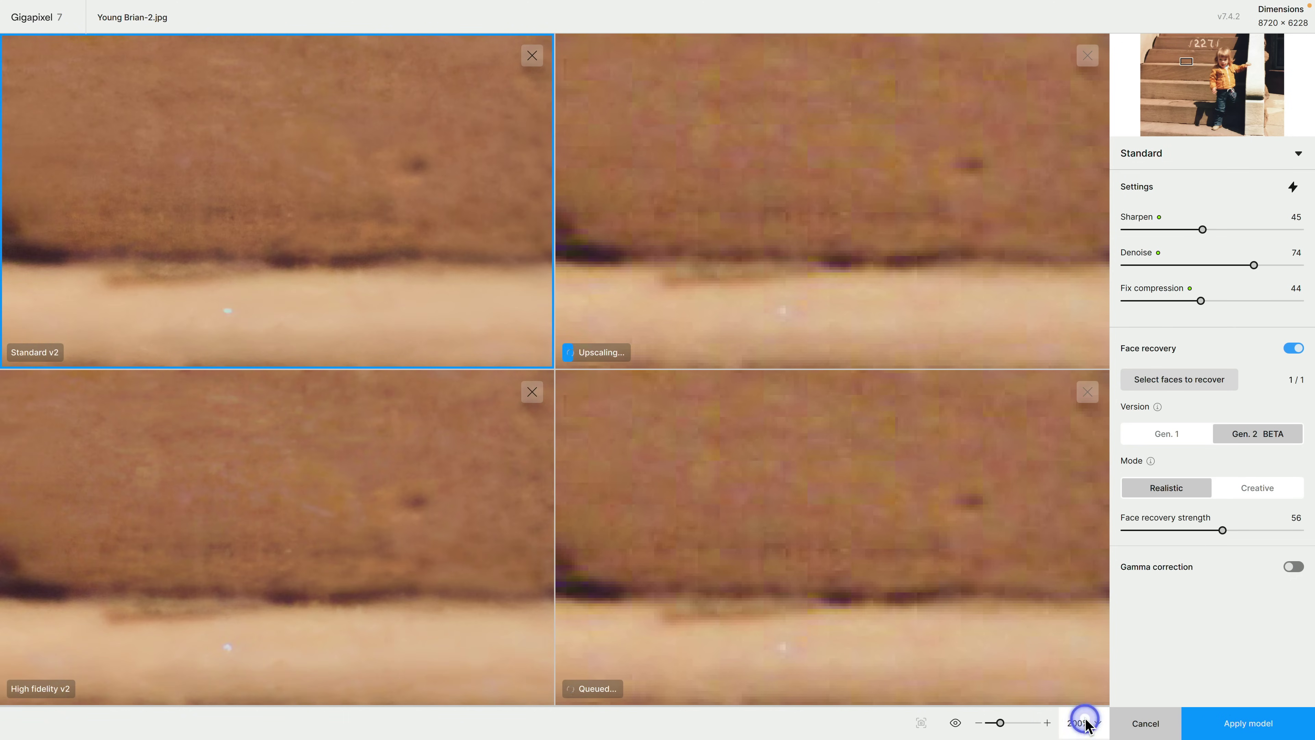
left_click(1088, 722)
left_click(1086, 596)
left_click_drag(1187, 61, 1221, 60)
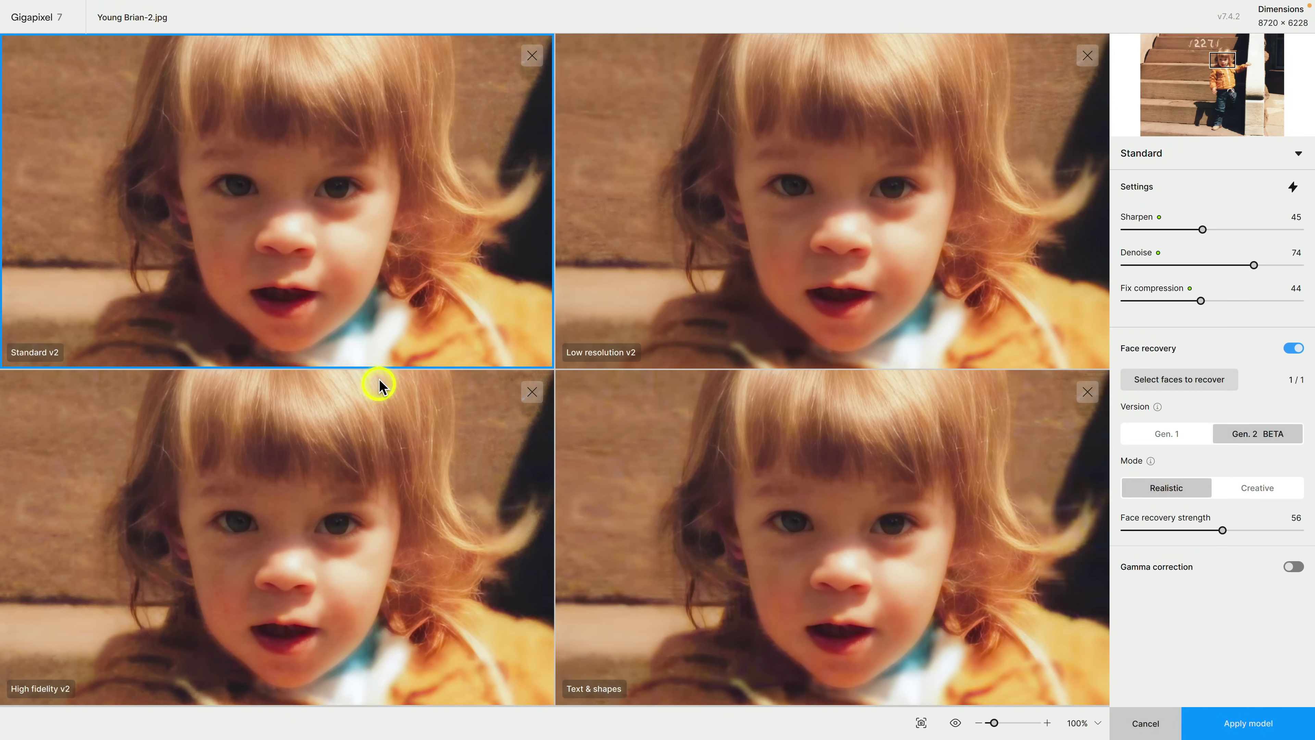
left_click(848, 288)
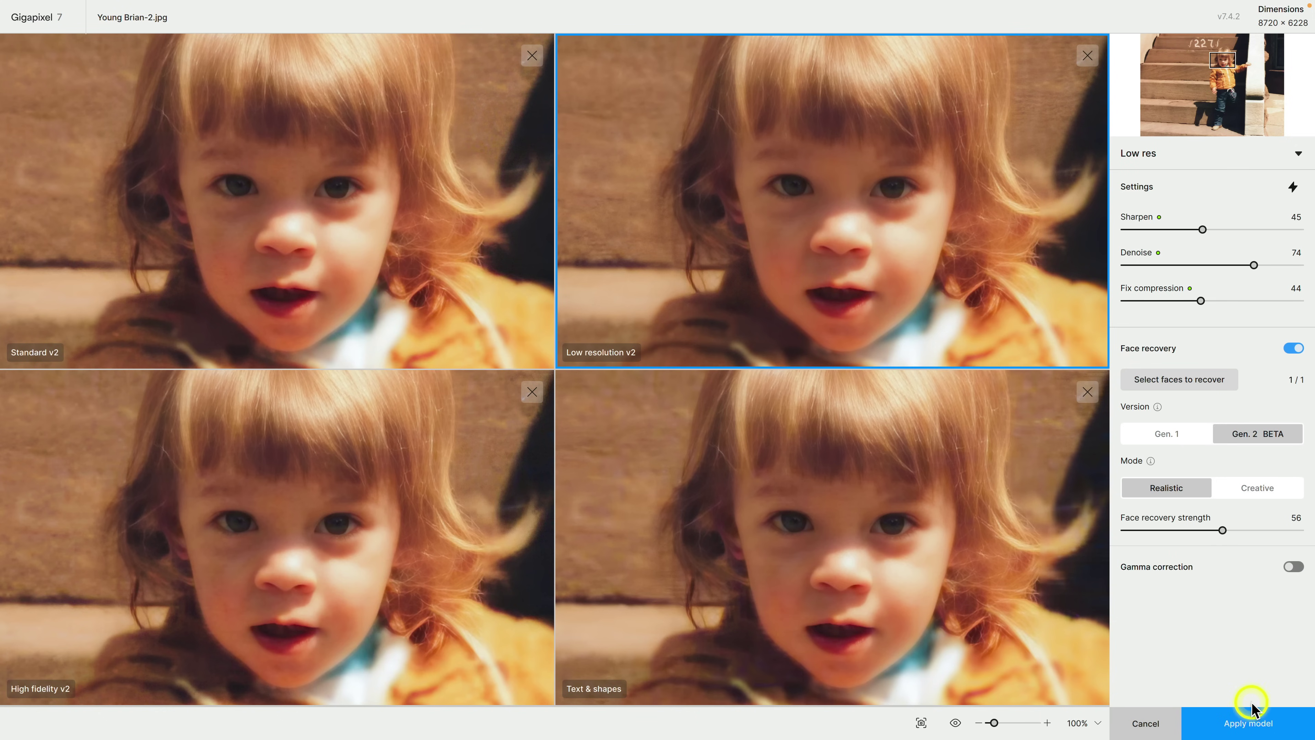
left_click(1249, 717)
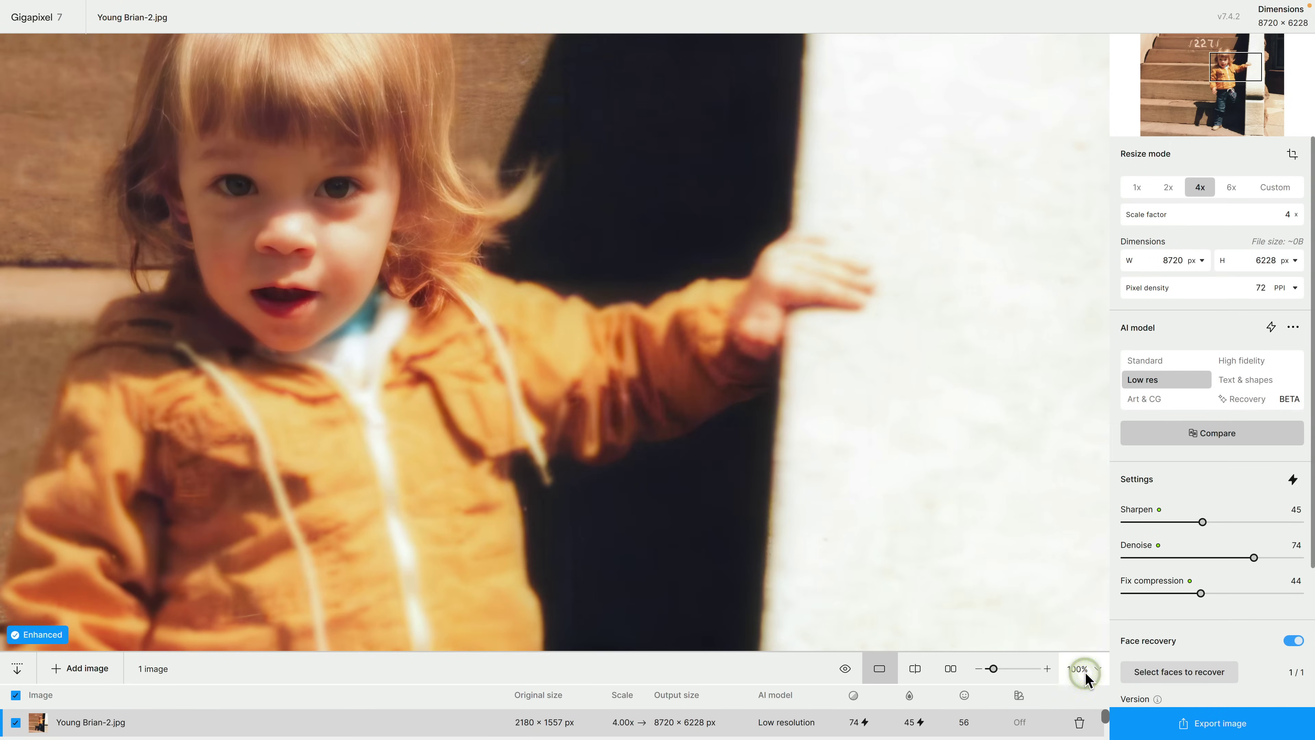
- Fit the preview, then export the upscale as a -topaz JPG into the original folder
left_click(1098, 668)
left_click(1092, 409)
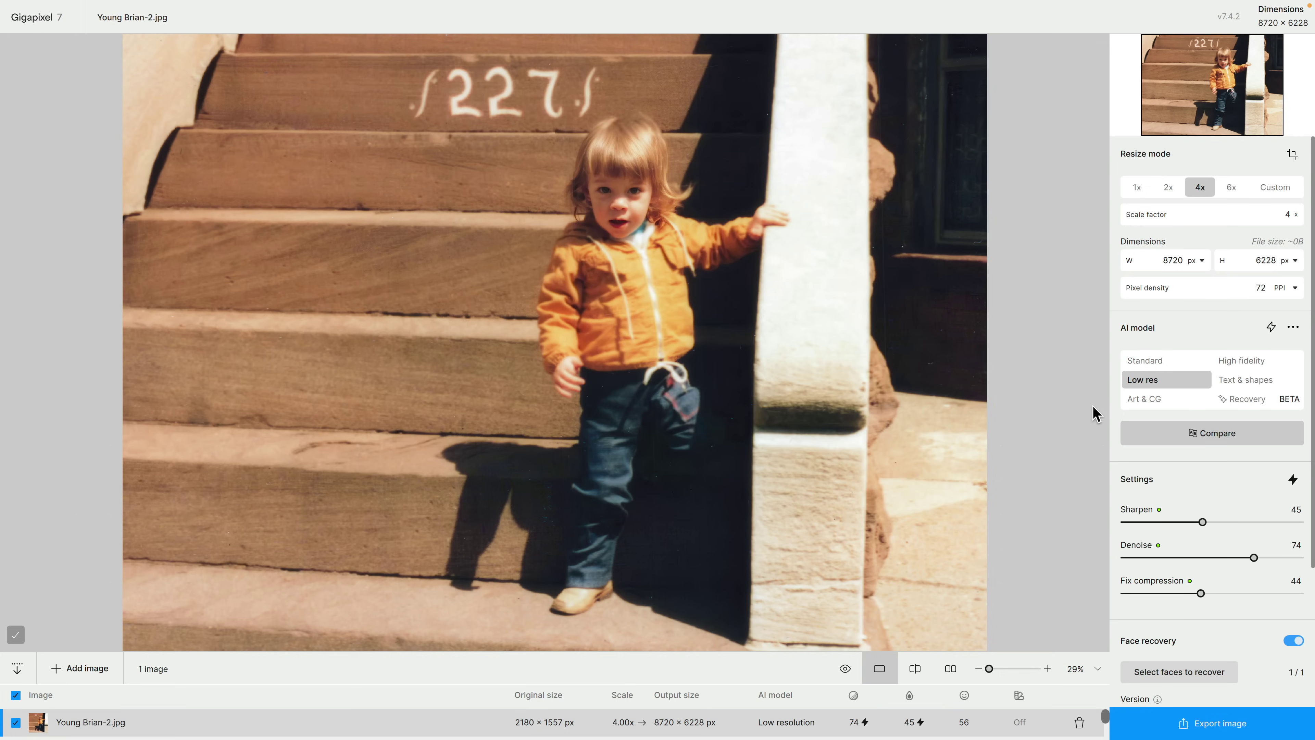
left_click(1202, 723)
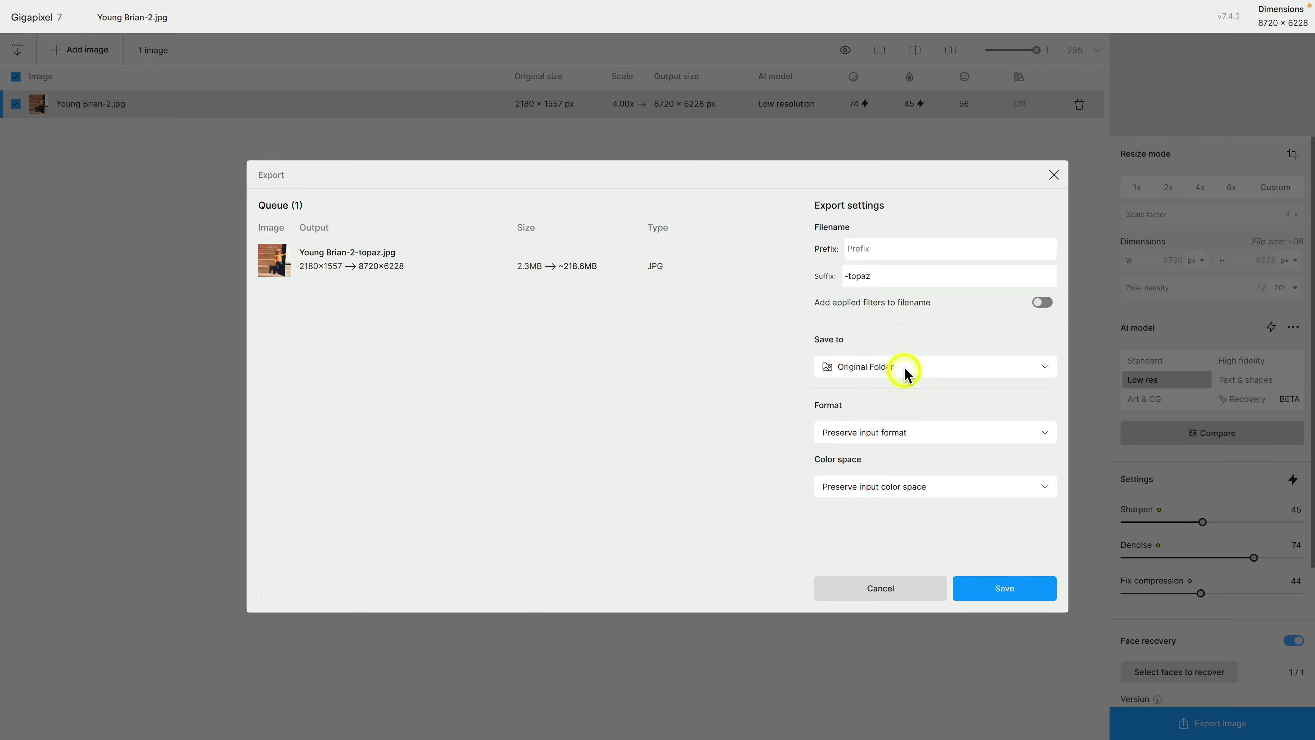
left_click(892, 367)
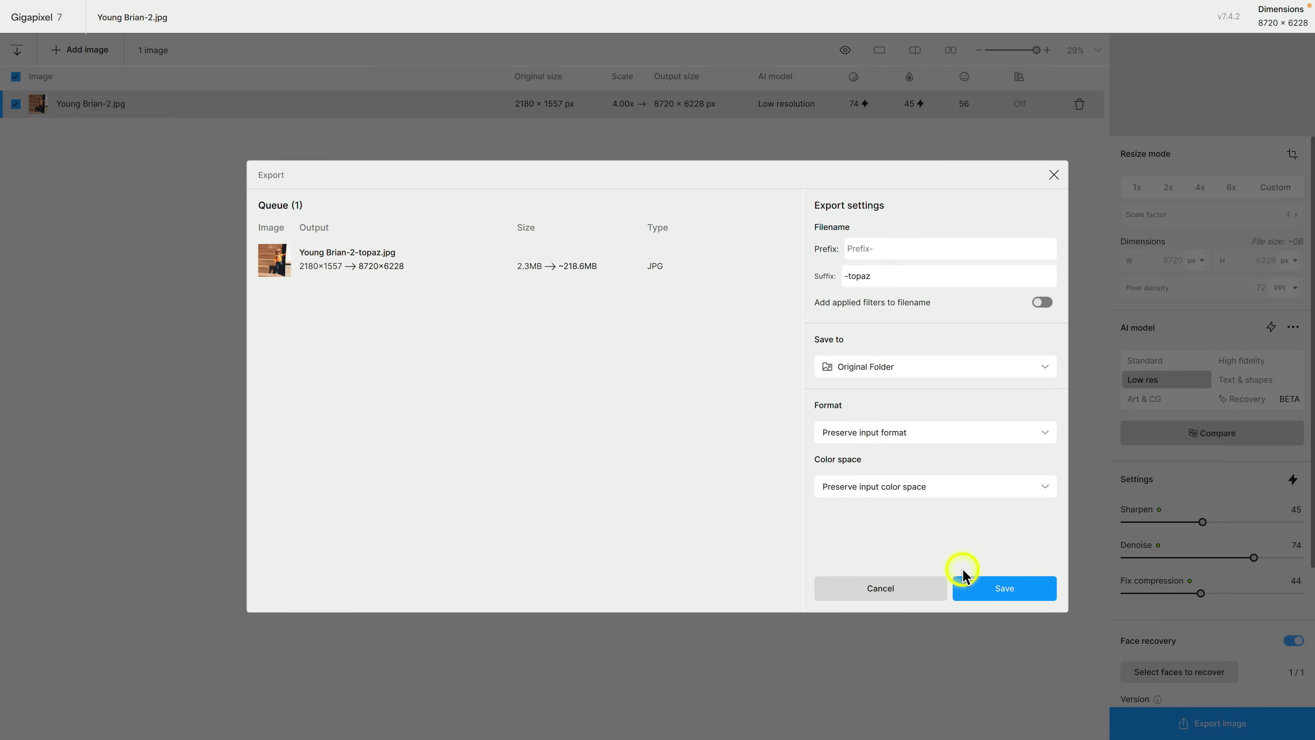
left_click(982, 588)
left_click(911, 588)
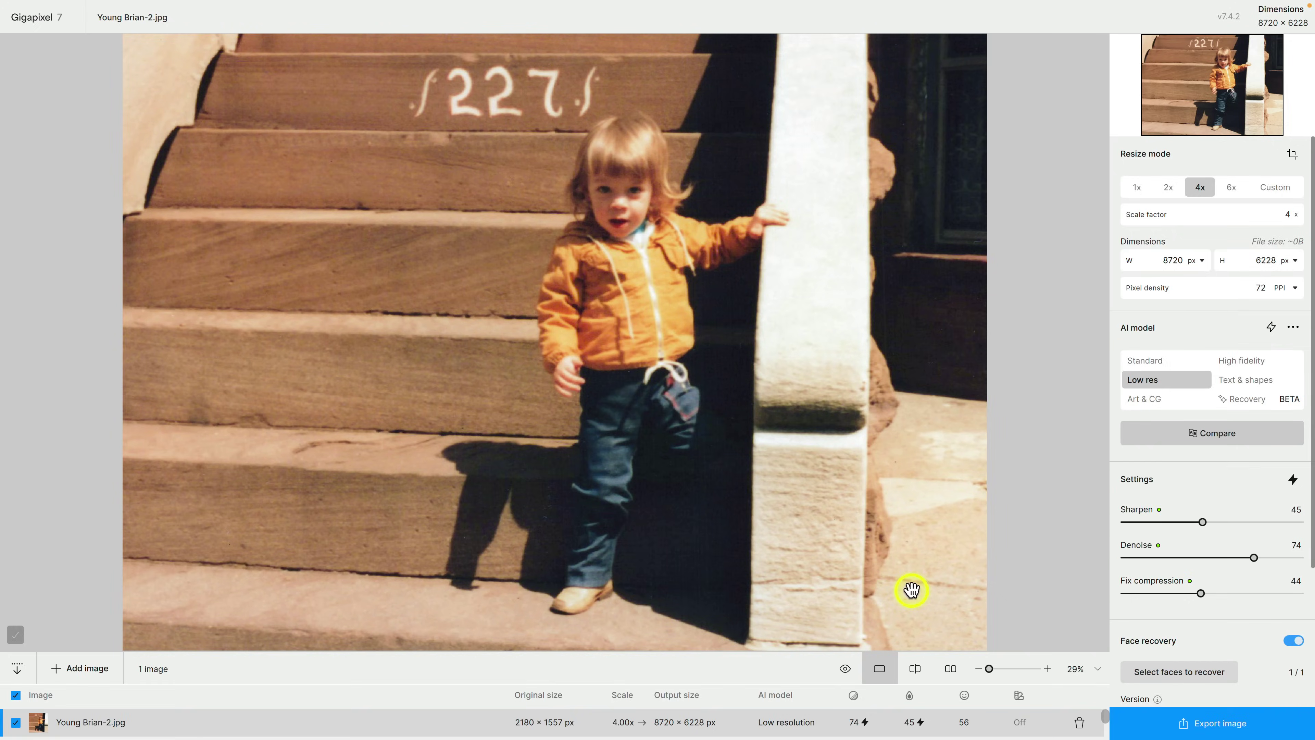
- Select the Young Brian desktop JPGs and Quick Look from Young Brian.jpg onward to compare them
key("ctrl+Left")
left_click(1234, 86)
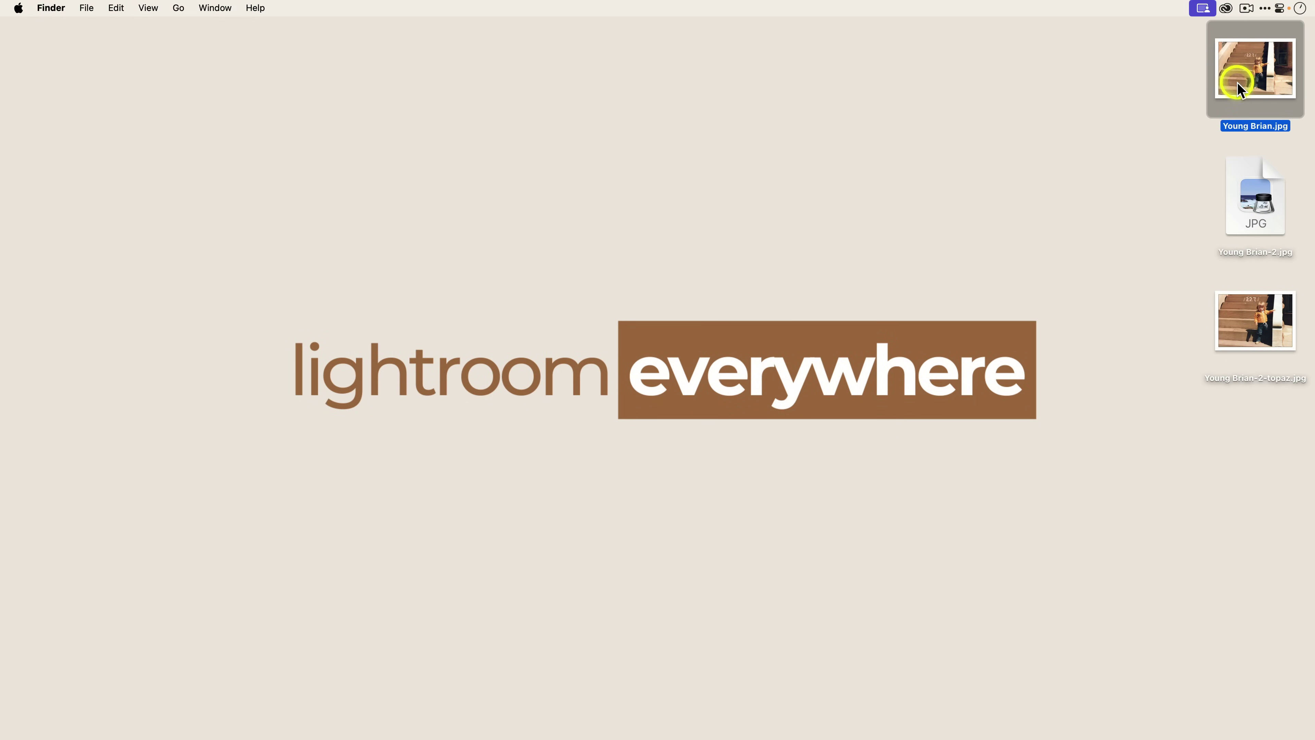
left_click(1243, 191)
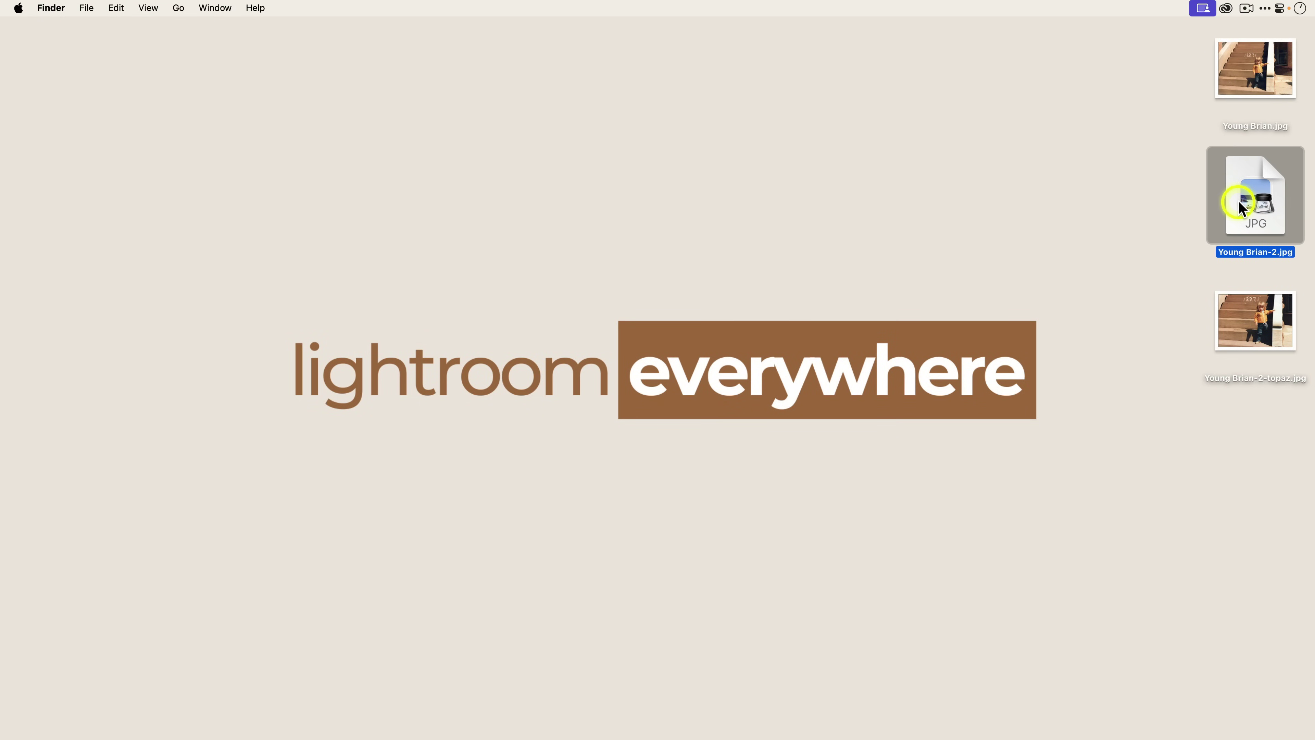
left_click(1241, 321)
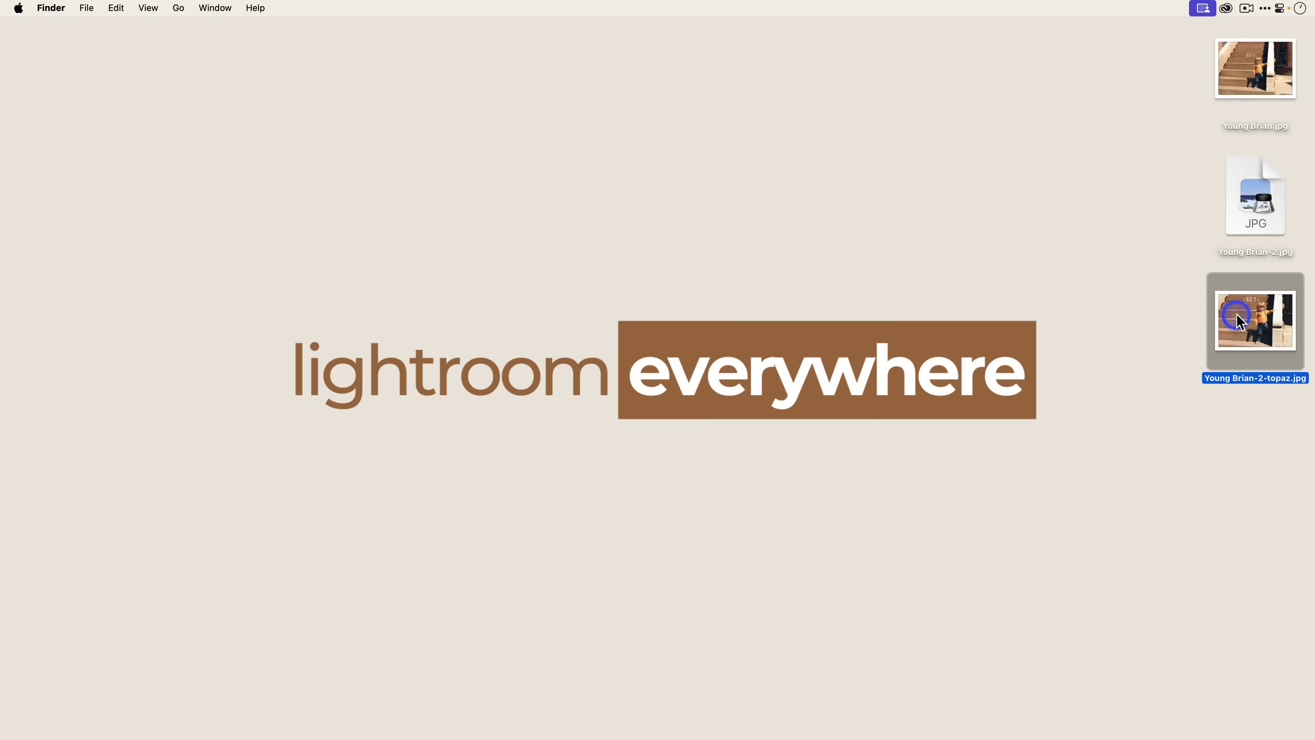
left_click(1233, 98)
key("space")
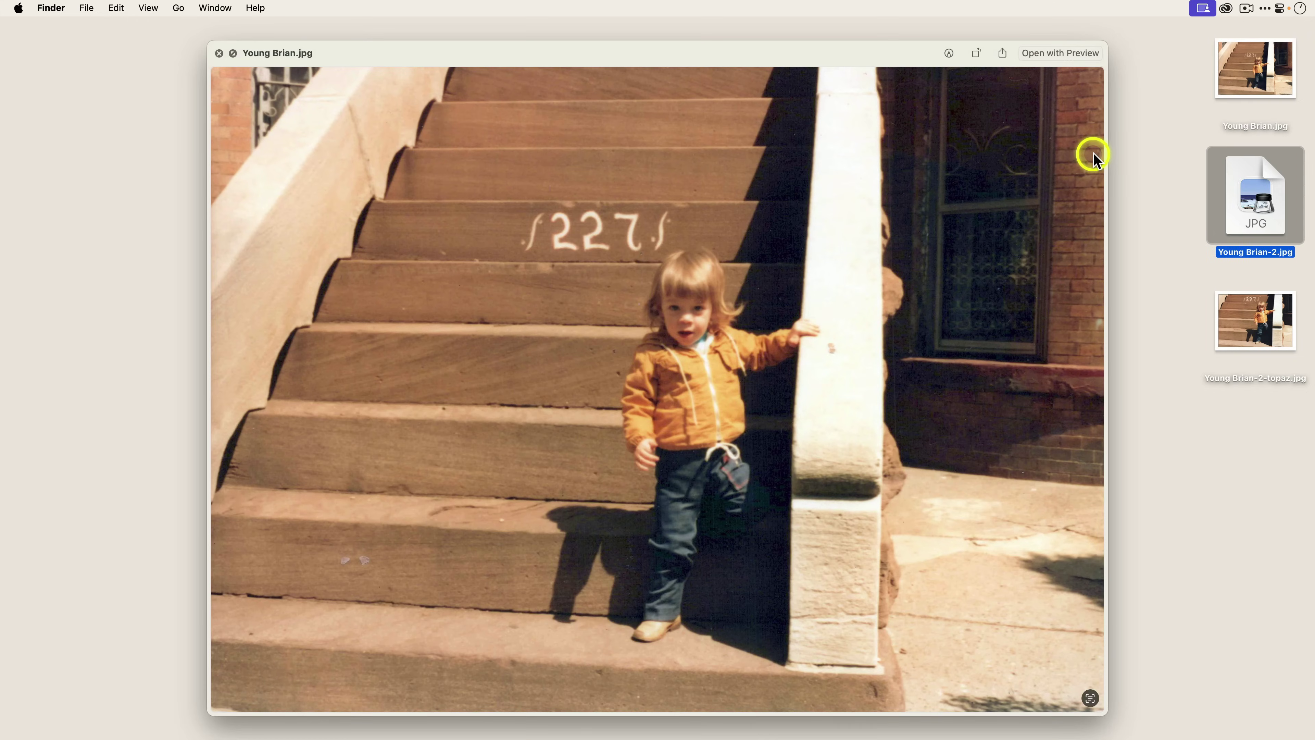
key("Down")
key("Down")
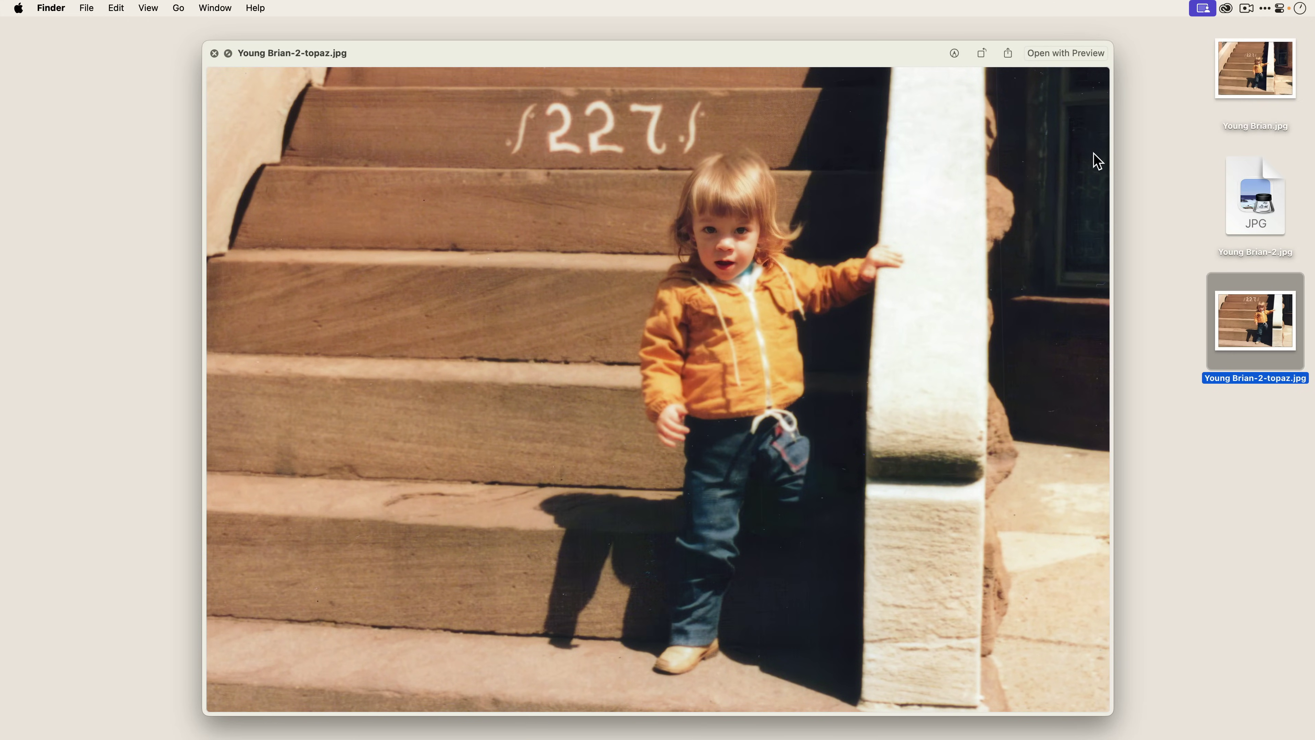
- In Grid view, put Young Brian-2 and Young Brian-2-topaz side by side in Compare view
key("space")
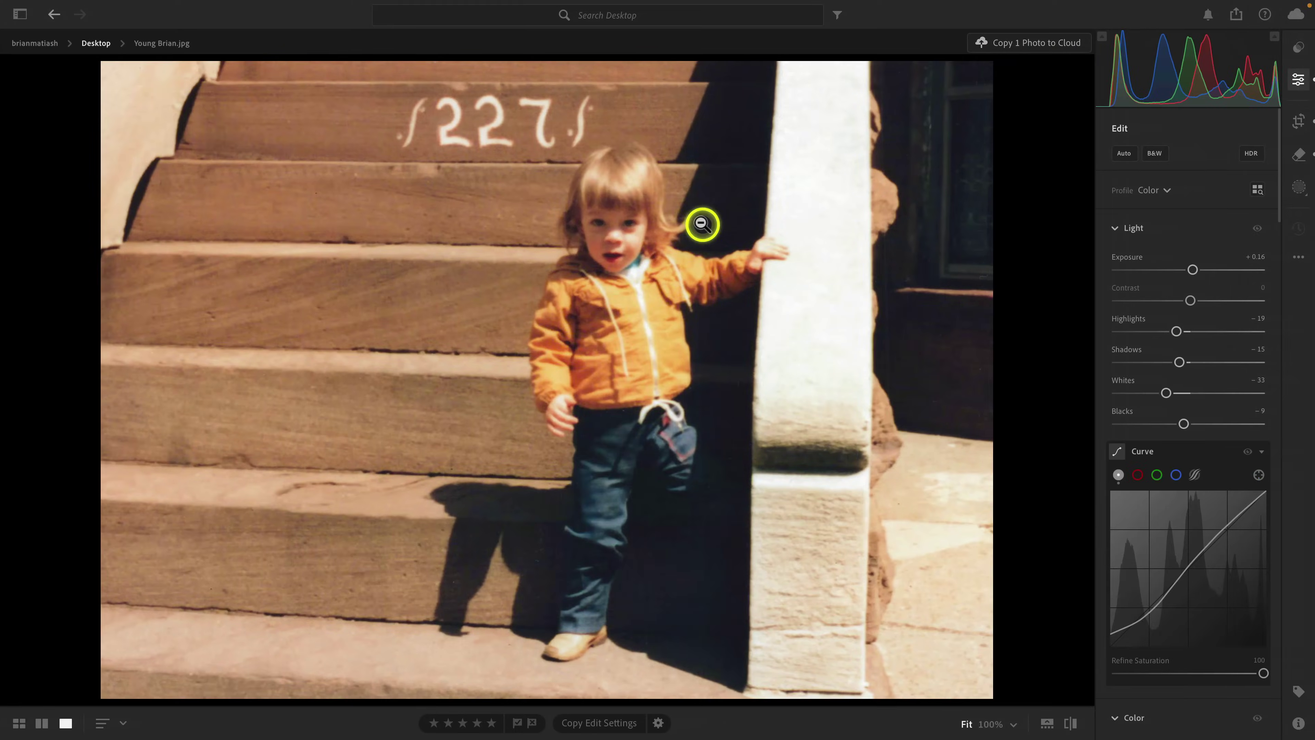
key("g")
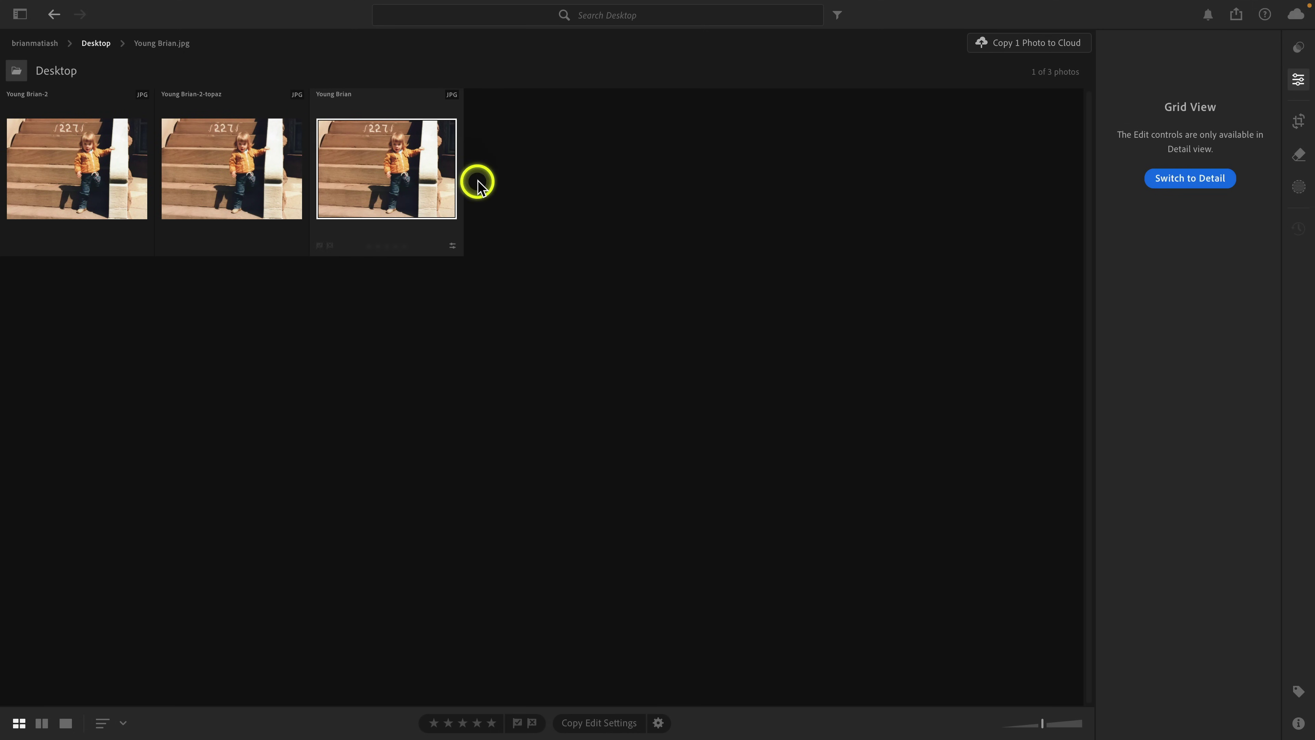
left_click(97, 197)
left_click(252, 175, "shift")
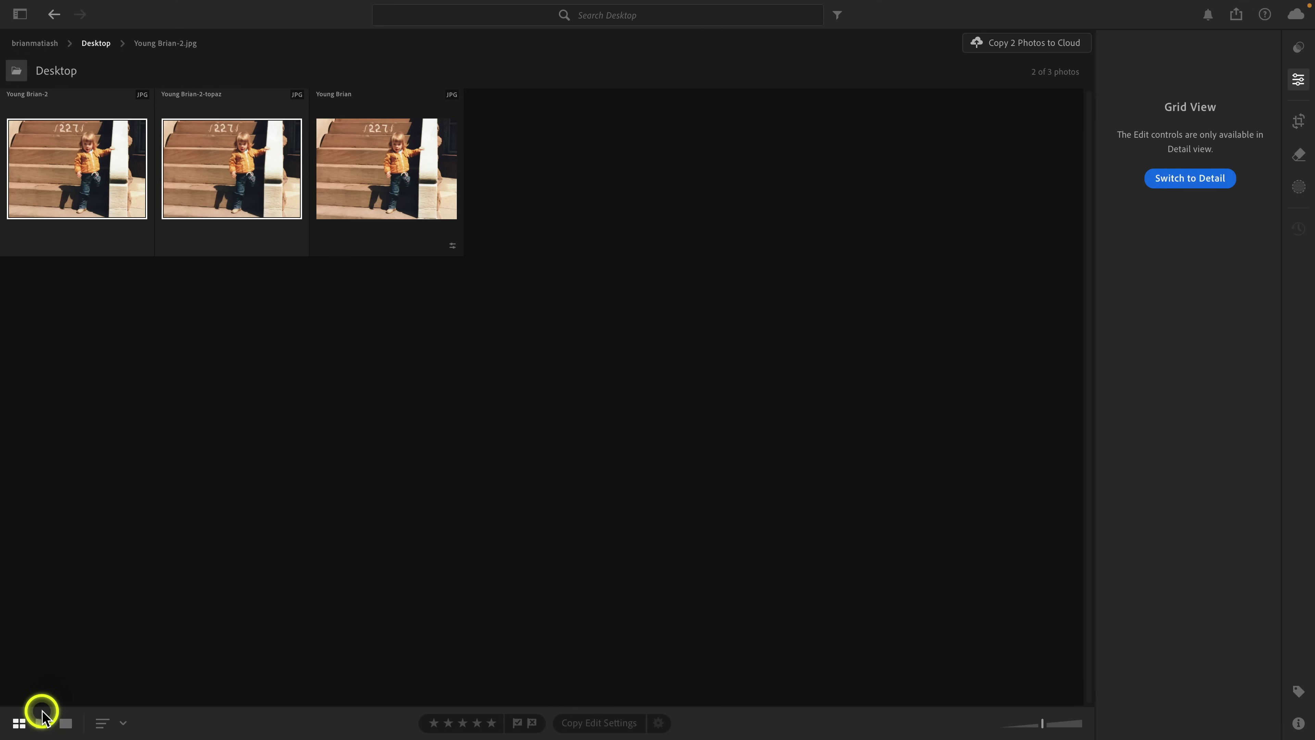
left_click(41, 723)
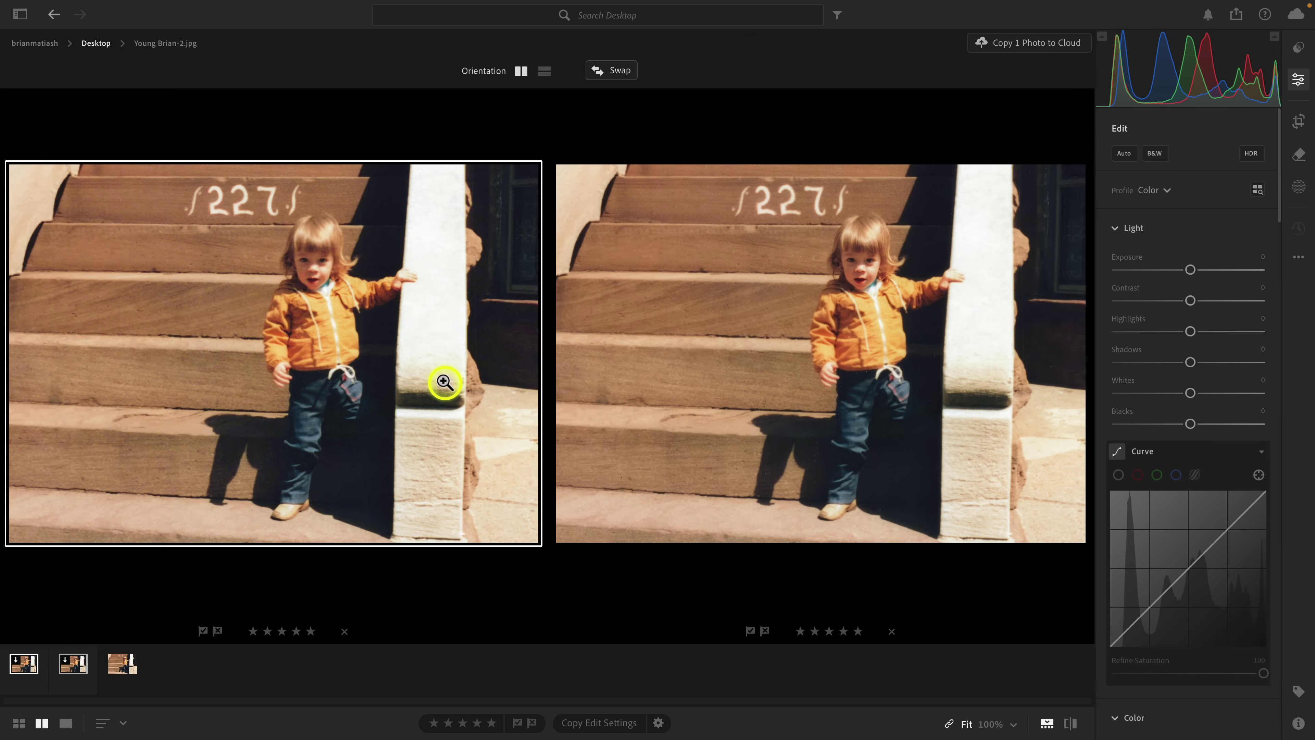
- Inspect the child's eyes at 100% and 200%, then view the upscaled photo alone in Loupe
key("e")
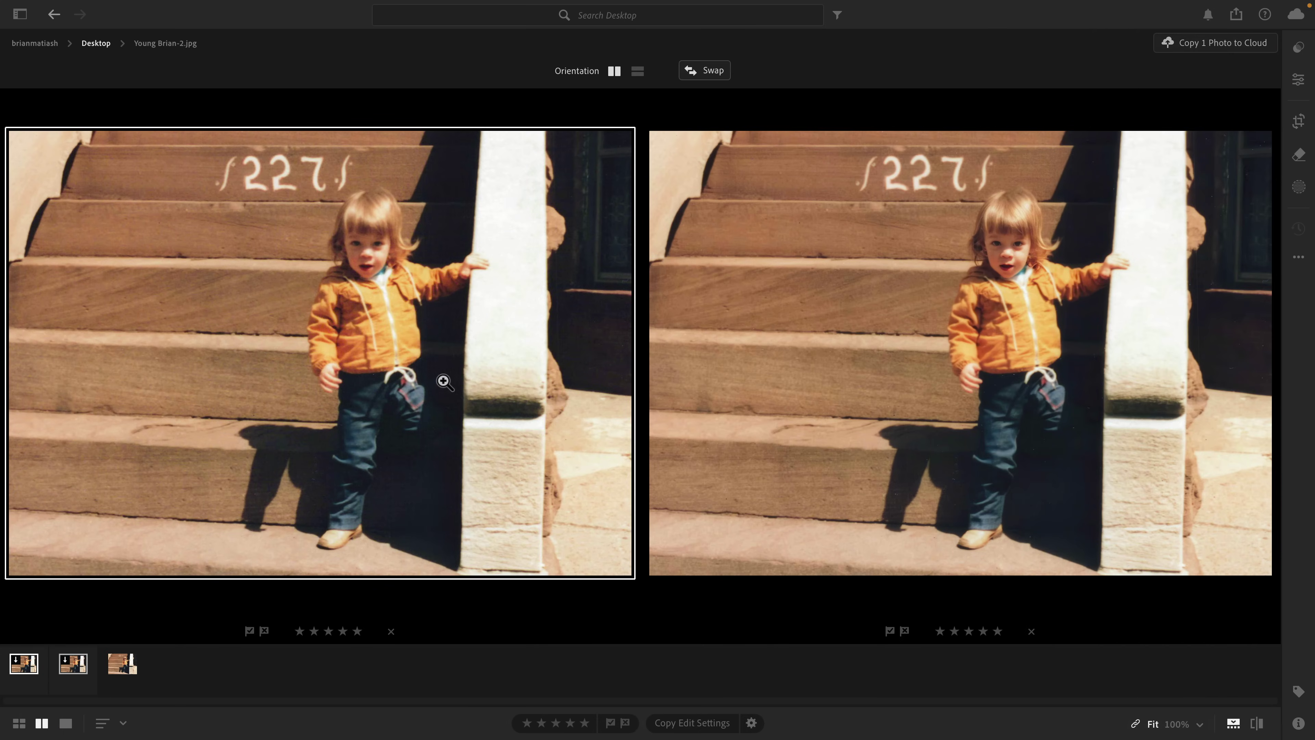
left_click(376, 247)
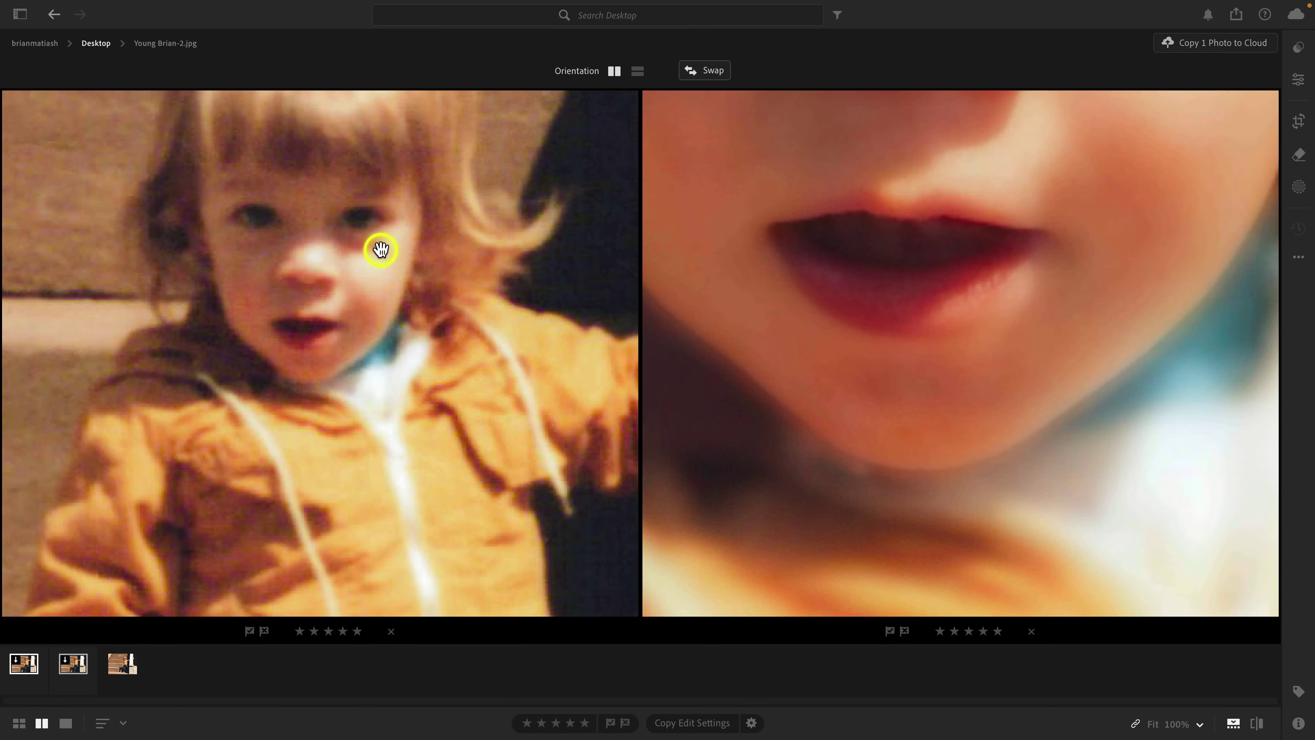
left_click_drag(391, 228, 409, 307)
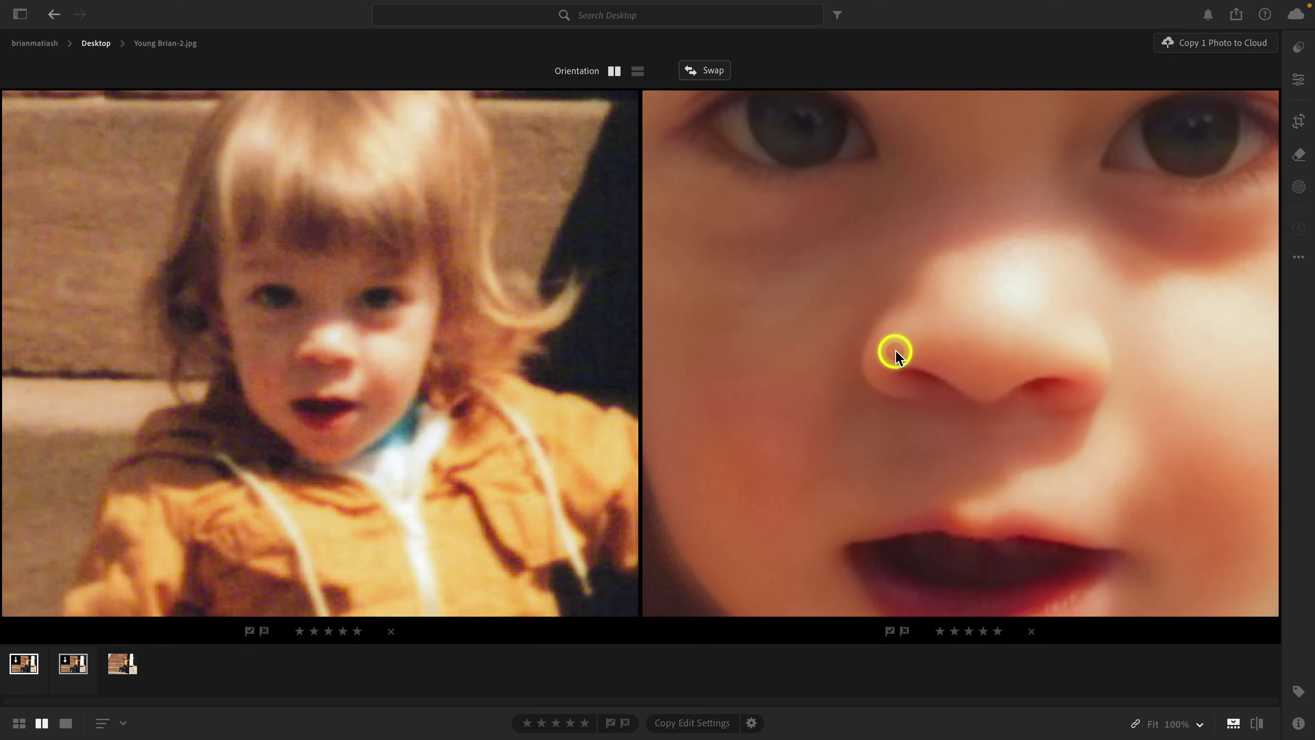
left_click(1200, 724)
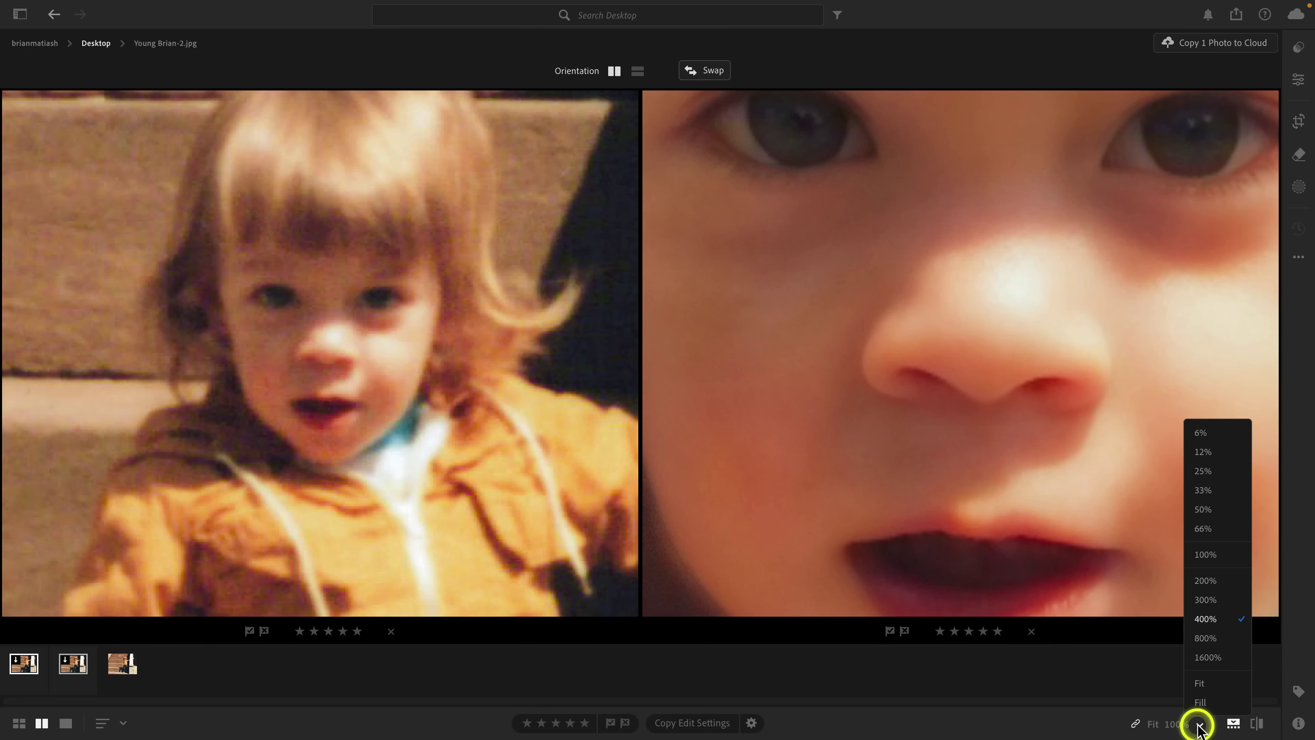
left_click(1204, 581)
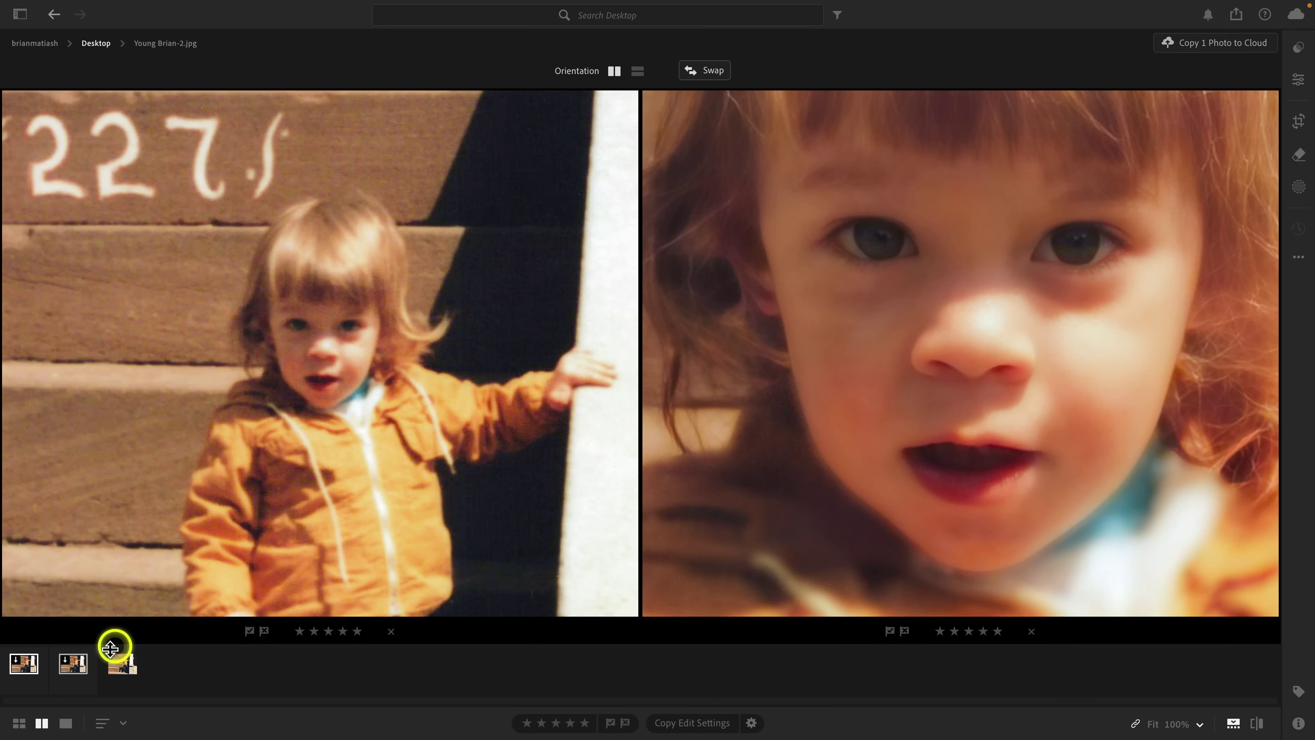
left_click(66, 723)
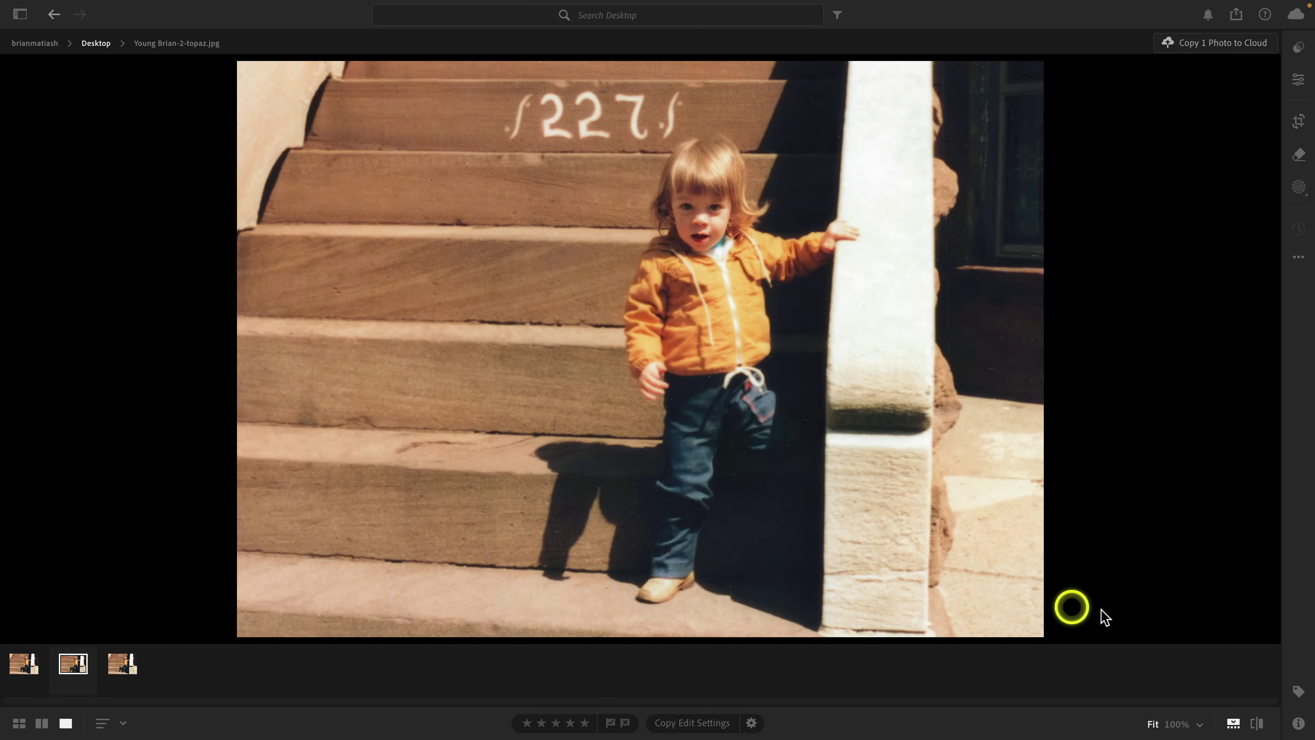
- Hide the filmstrip, open Edit, and zoom in on the jeans shadow and window edge
left_click(1234, 723)
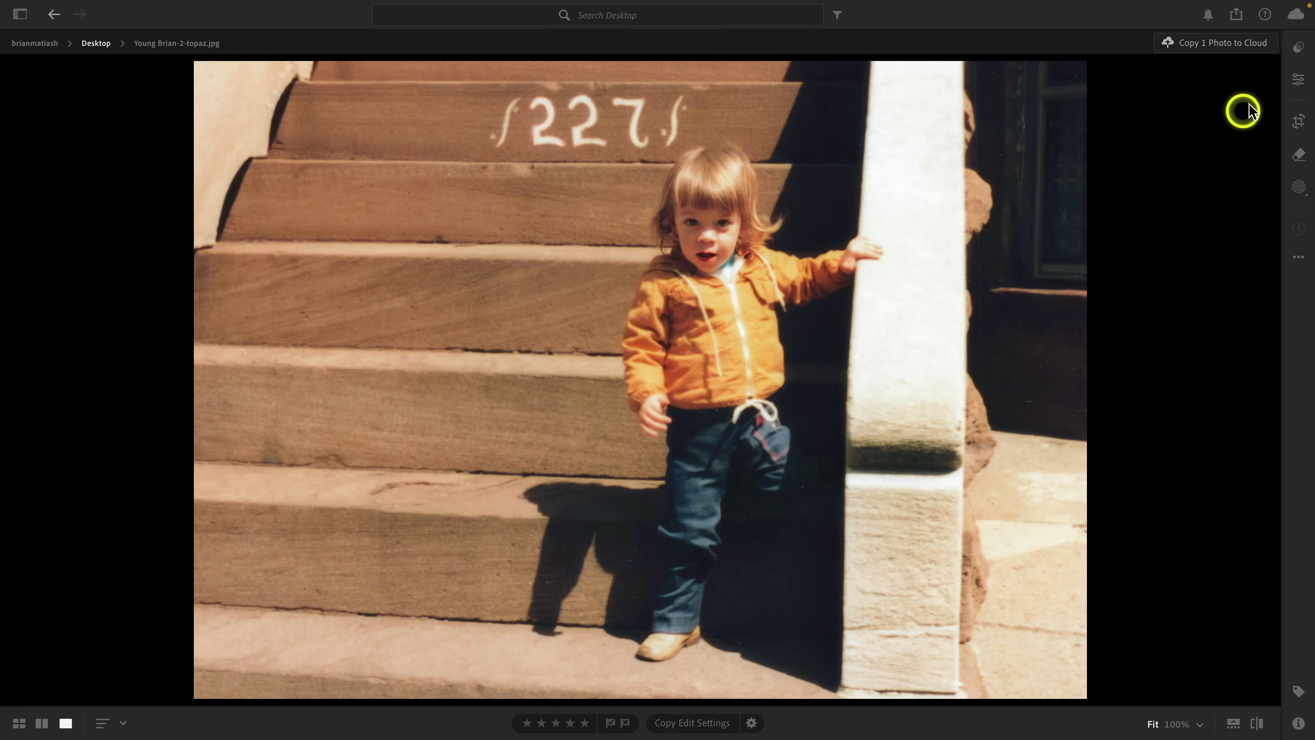
left_click(1298, 79)
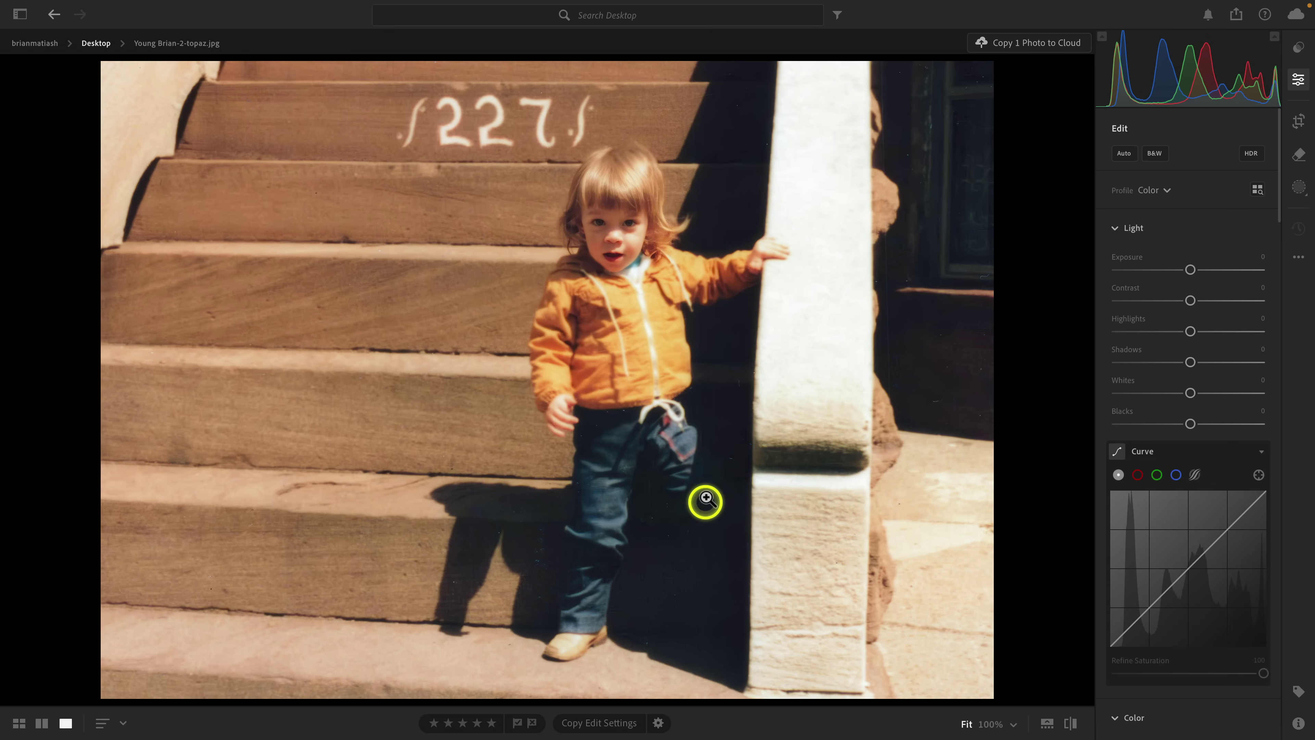
left_click(531, 581)
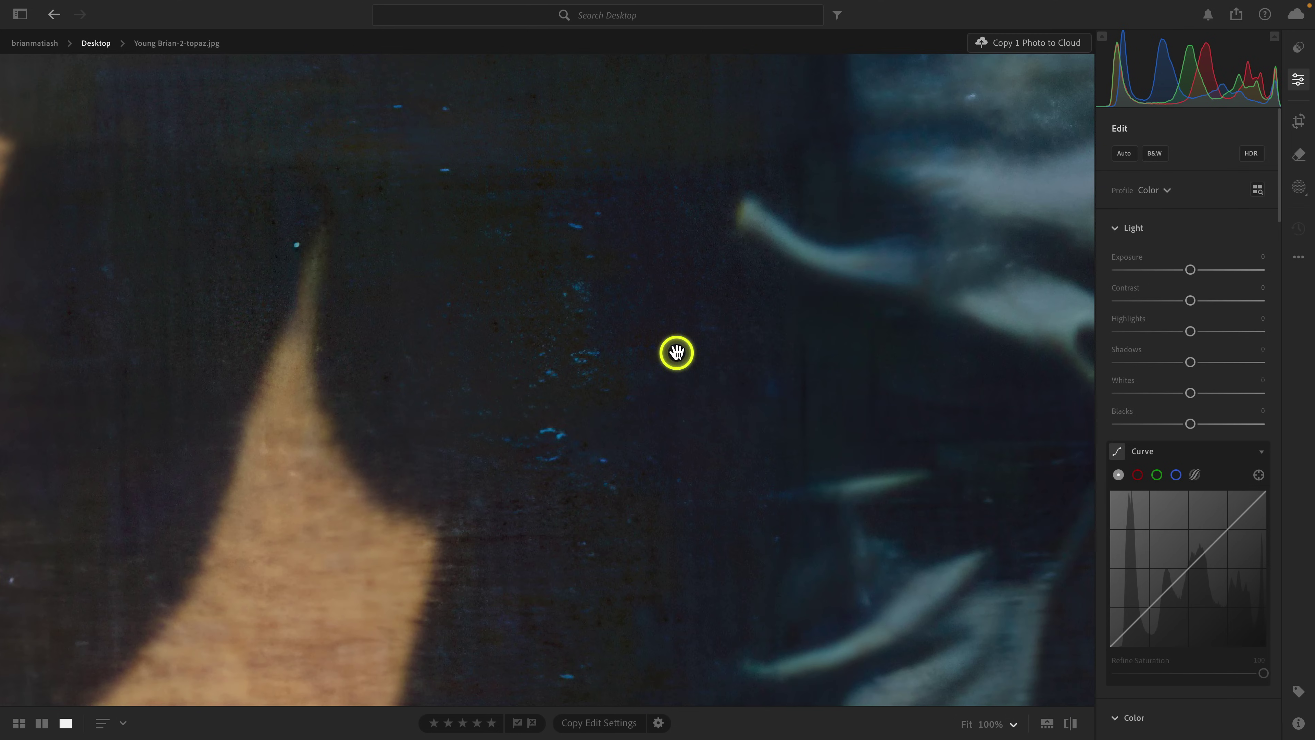
left_click(667, 364)
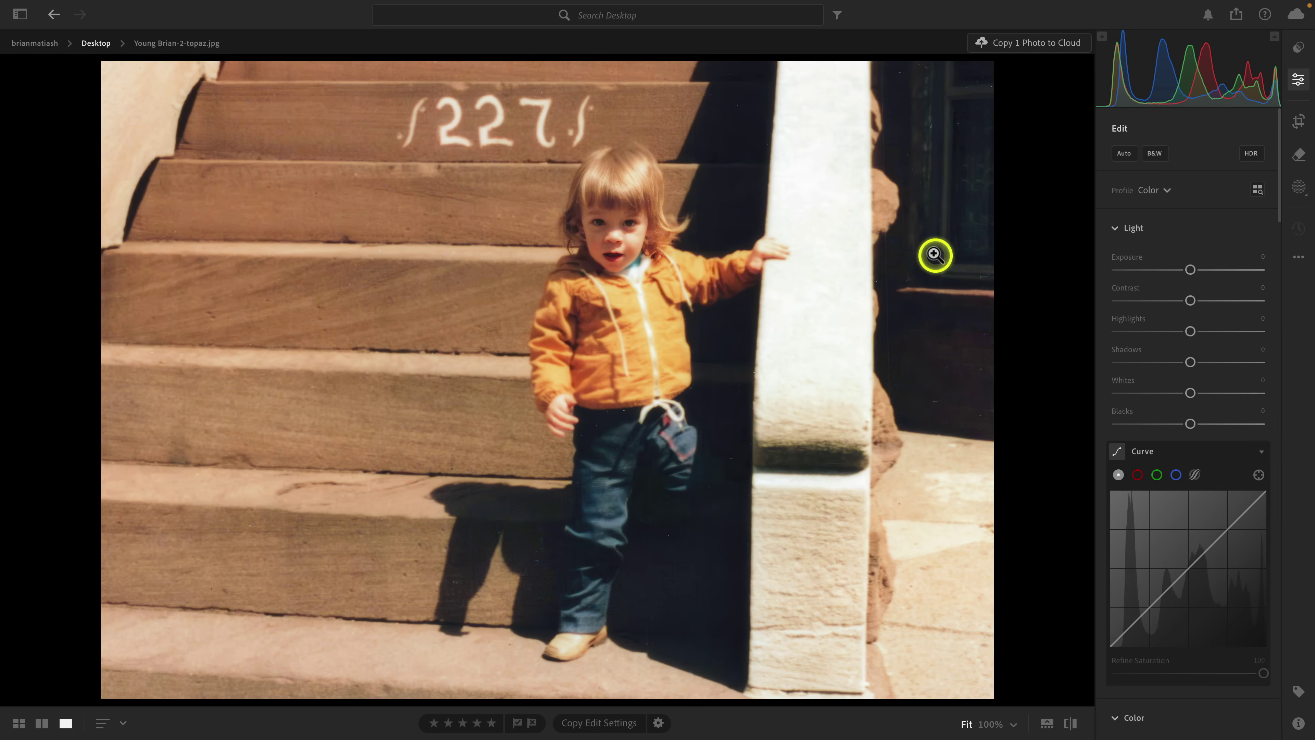
left_click(936, 420)
left_click(899, 311)
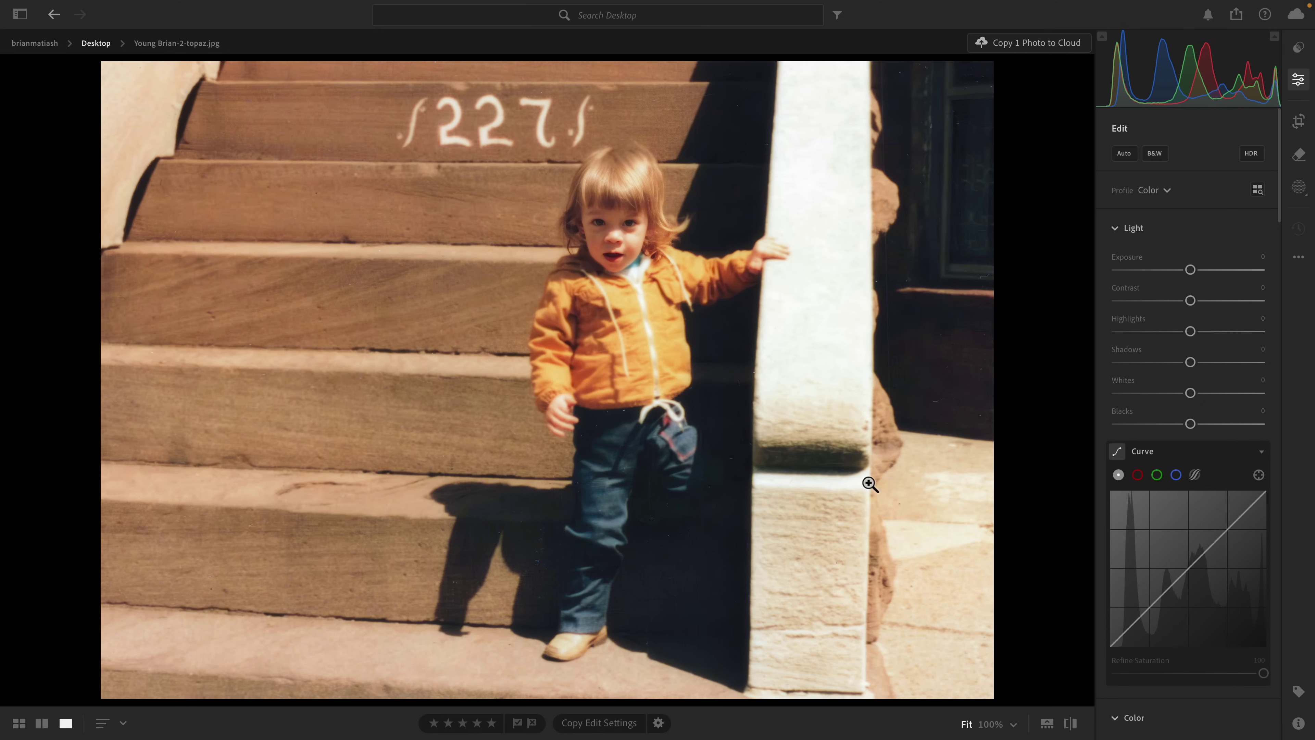
- Tint the shadows blue (hue 252) and the highlights warm yellow (hue 69) in Color Grading
scroll(1175, 456, "down", 5)
scroll(1177, 457, "down", 6)
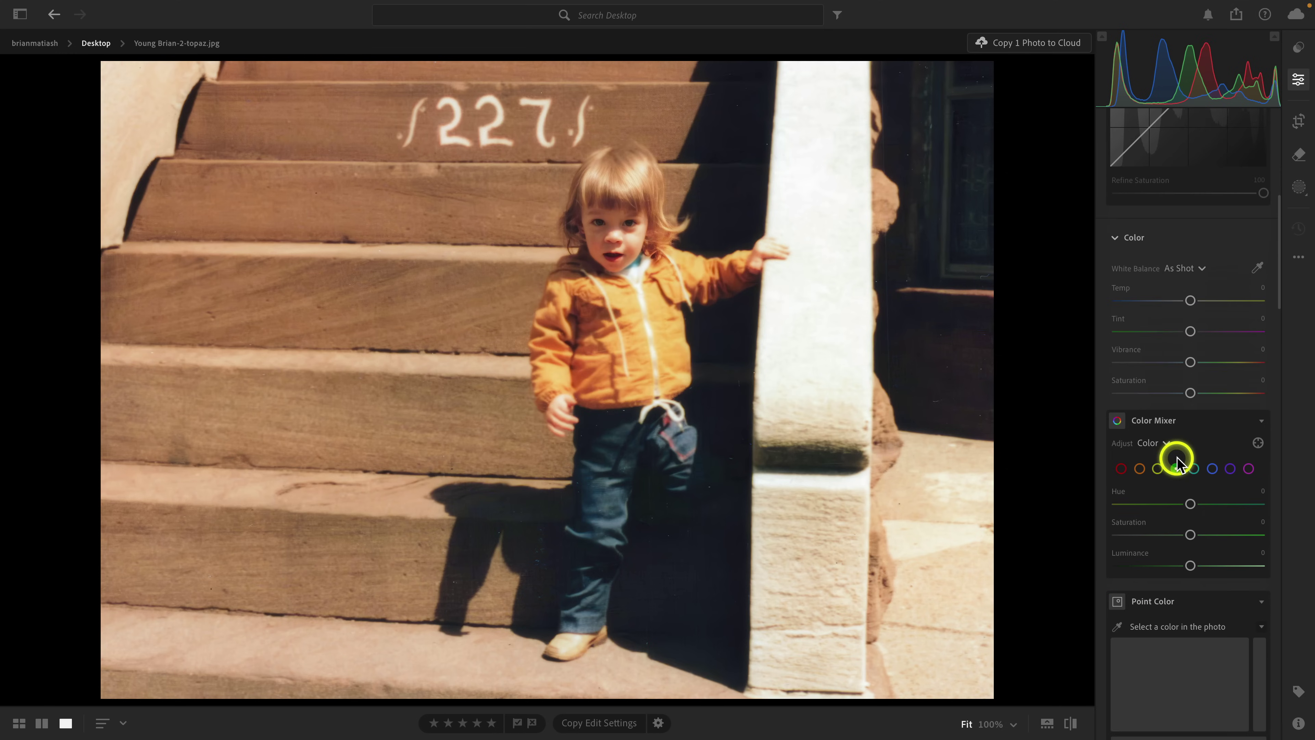
scroll(1181, 464, "down", 8)
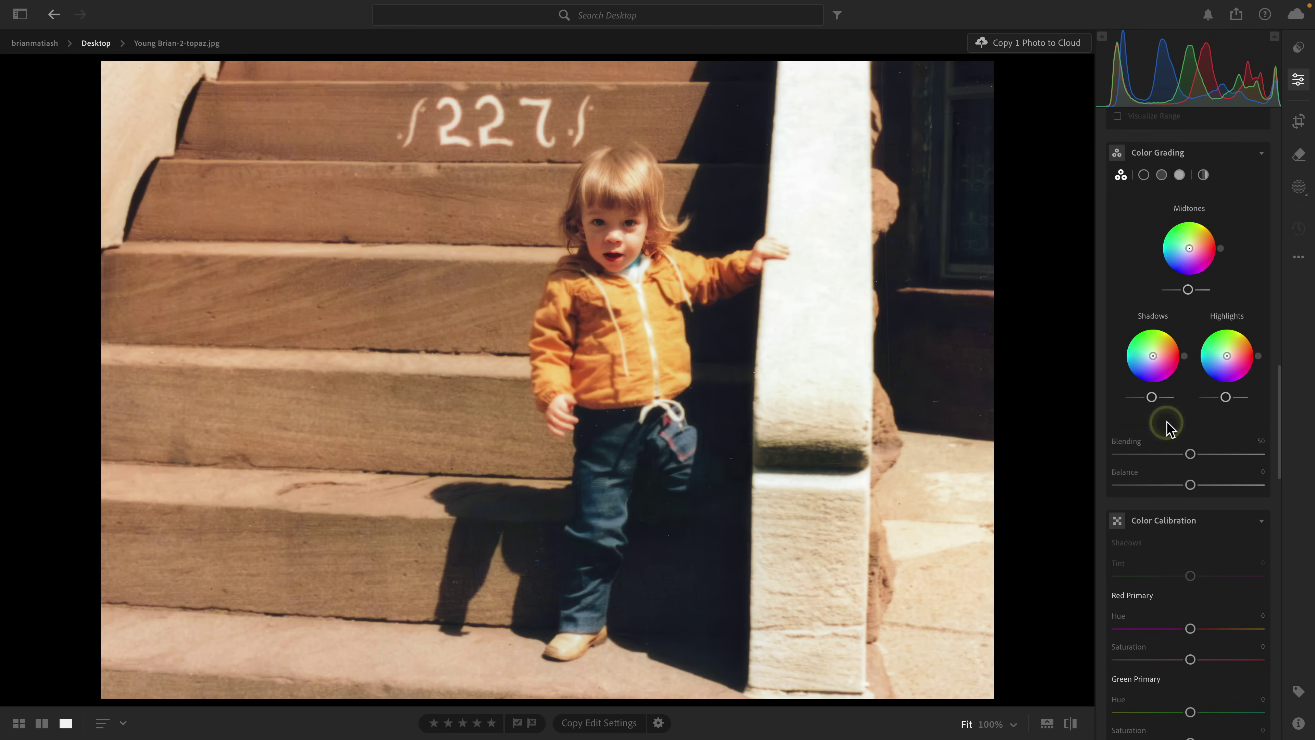
left_click(1151, 356)
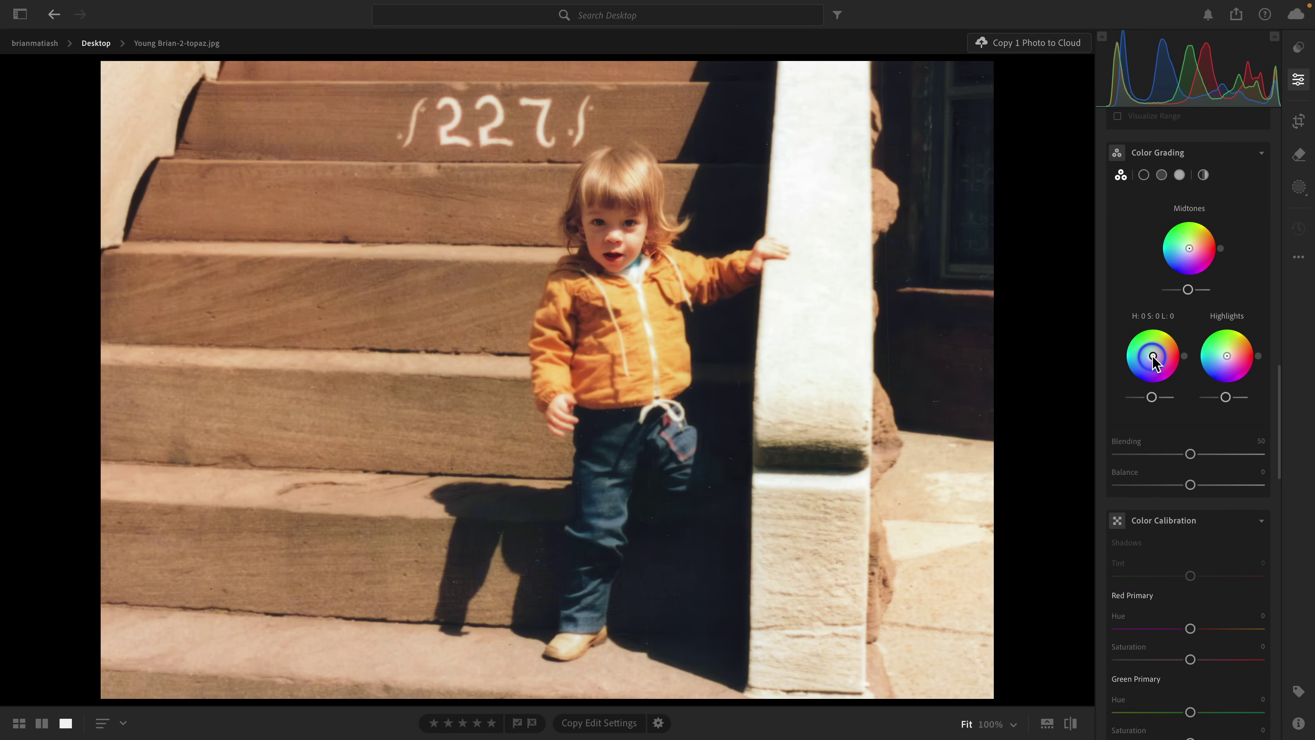
left_click_drag(1154, 358, 1154, 362)
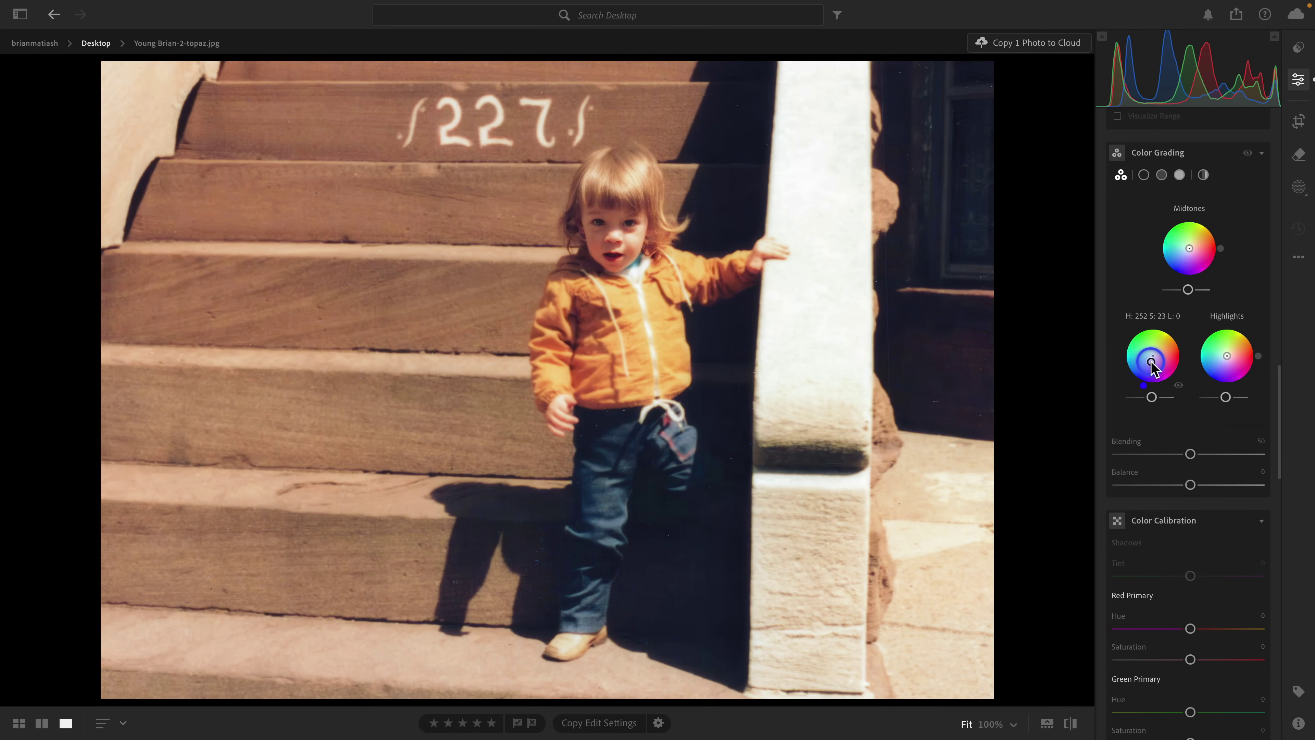
left_click(1226, 357)
left_click_drag(1228, 356, 1228, 353)
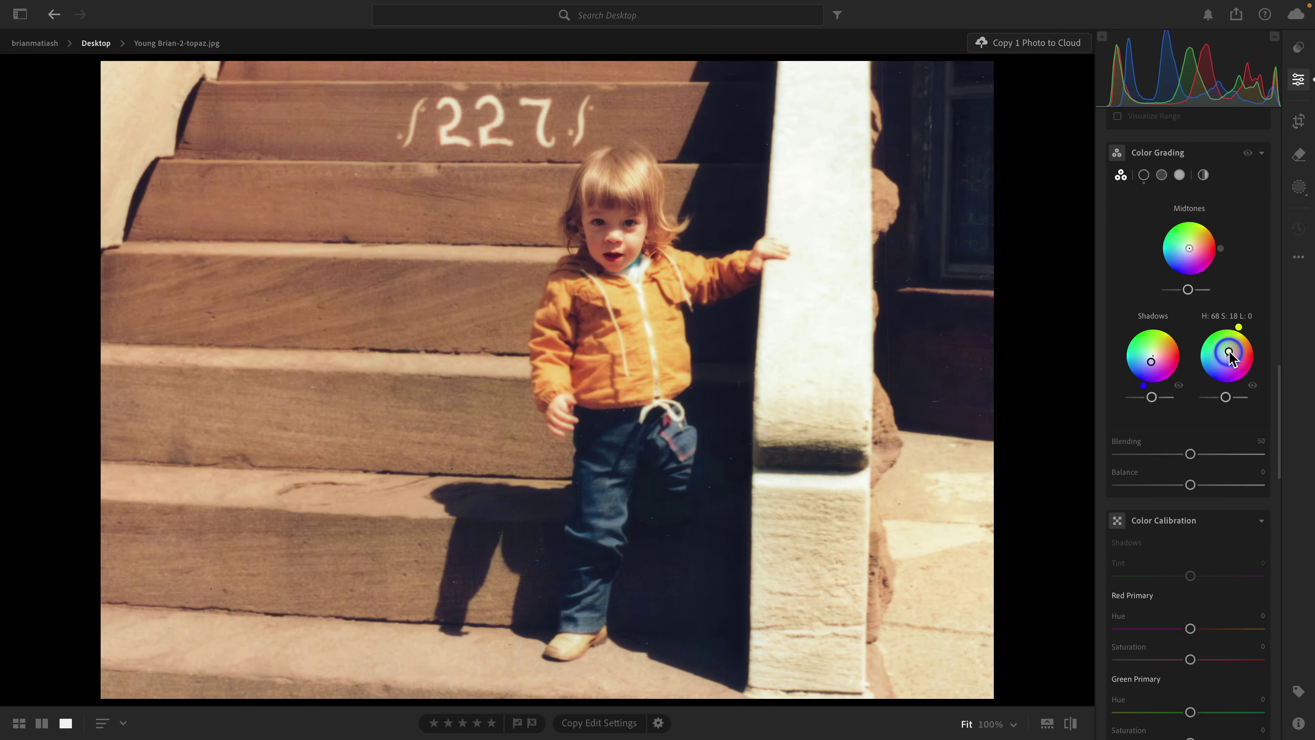
left_click_drag(1229, 352, 1229, 353)
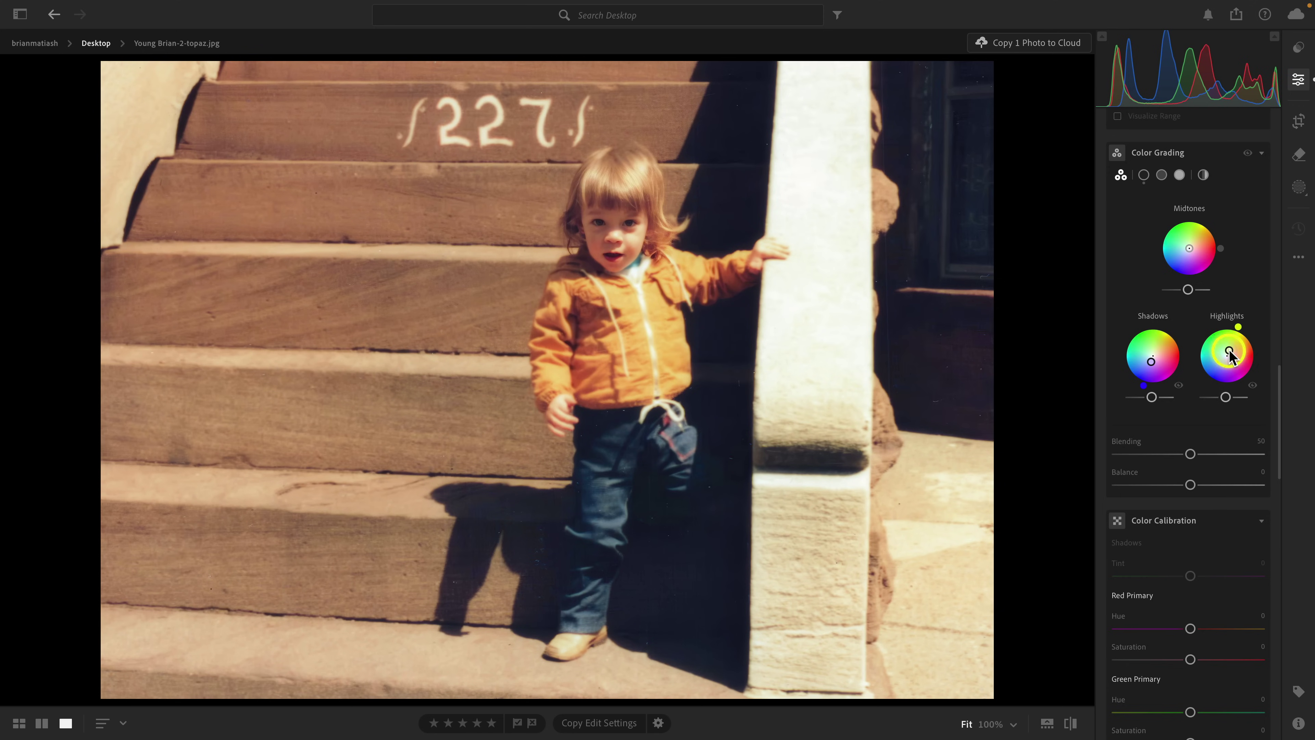
- Set shadows luminance to -41 and highlights luminance to 13
left_click(1152, 398)
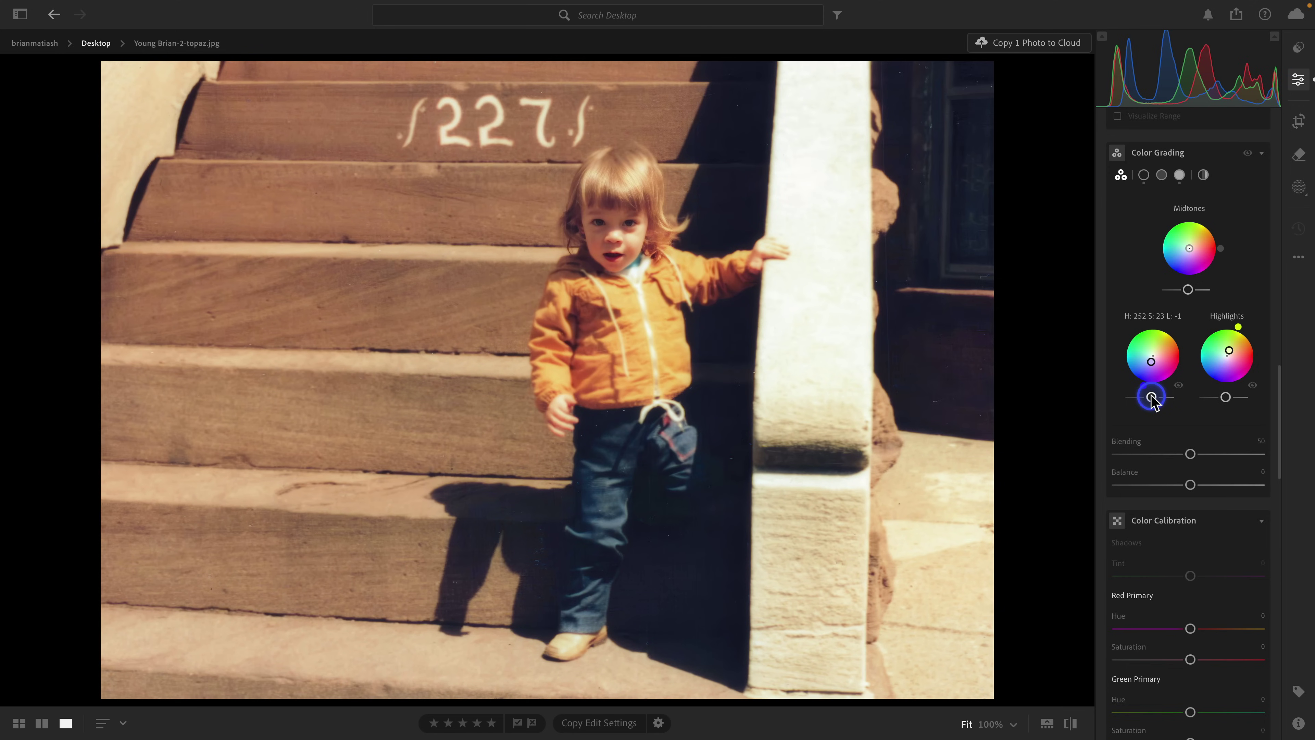
left_click_drag(1153, 399, 1144, 397)
left_click_drag(1226, 397, 1231, 402)
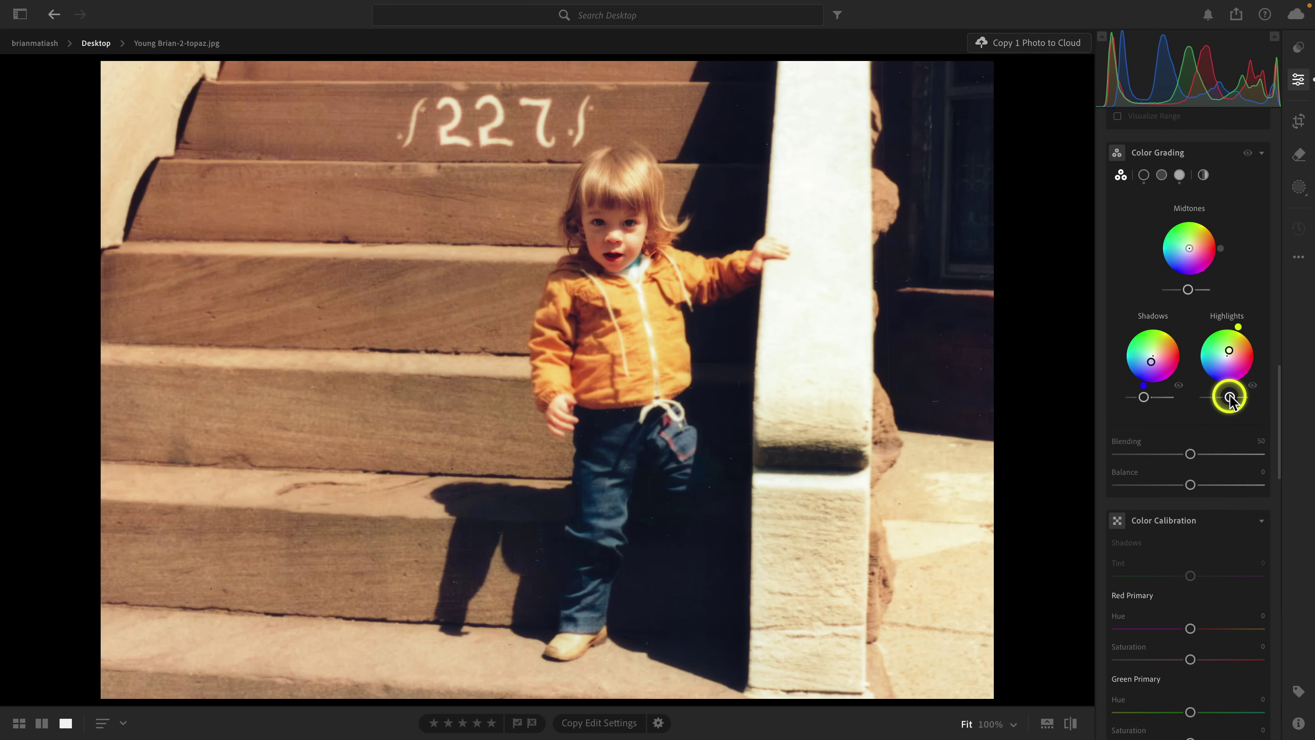
- Set Blue Primary Saturation +17, Texture +3, Clarity +4 and Dehaze −10
scroll(1230, 397, "down", 8)
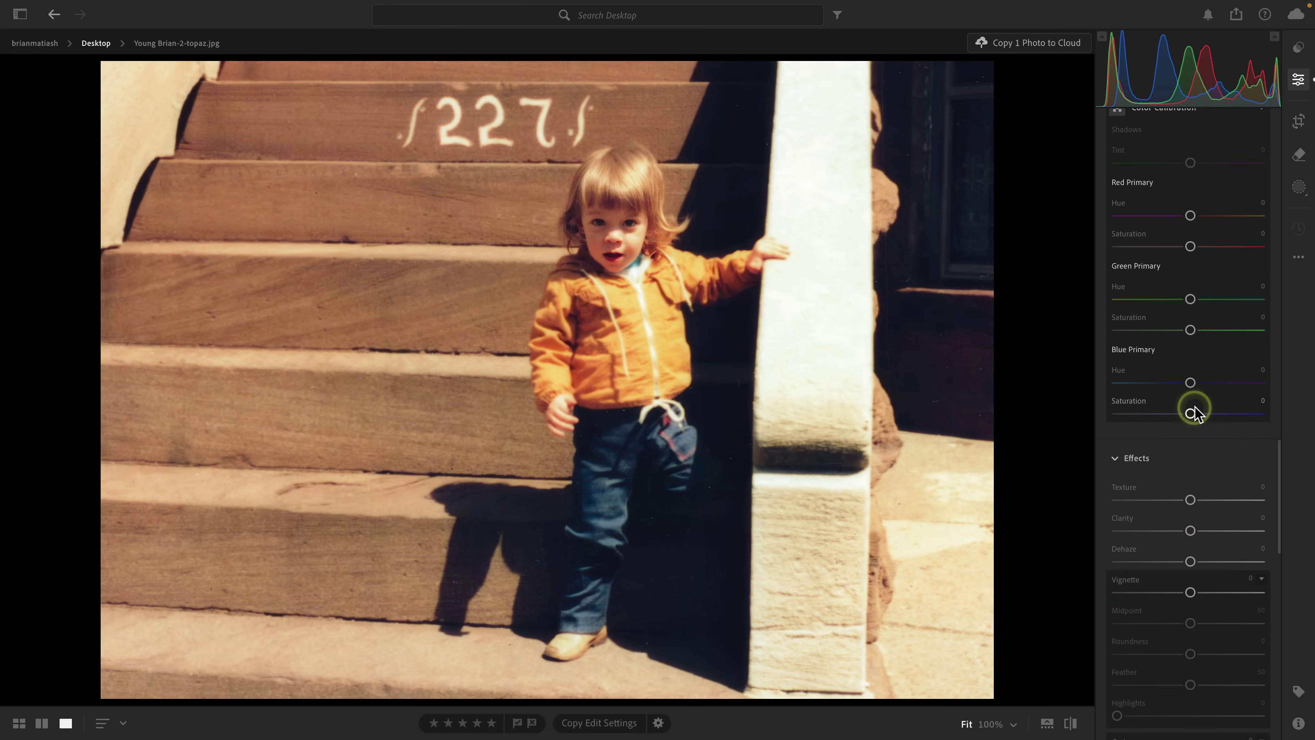
left_click_drag(1190, 414, 1201, 414)
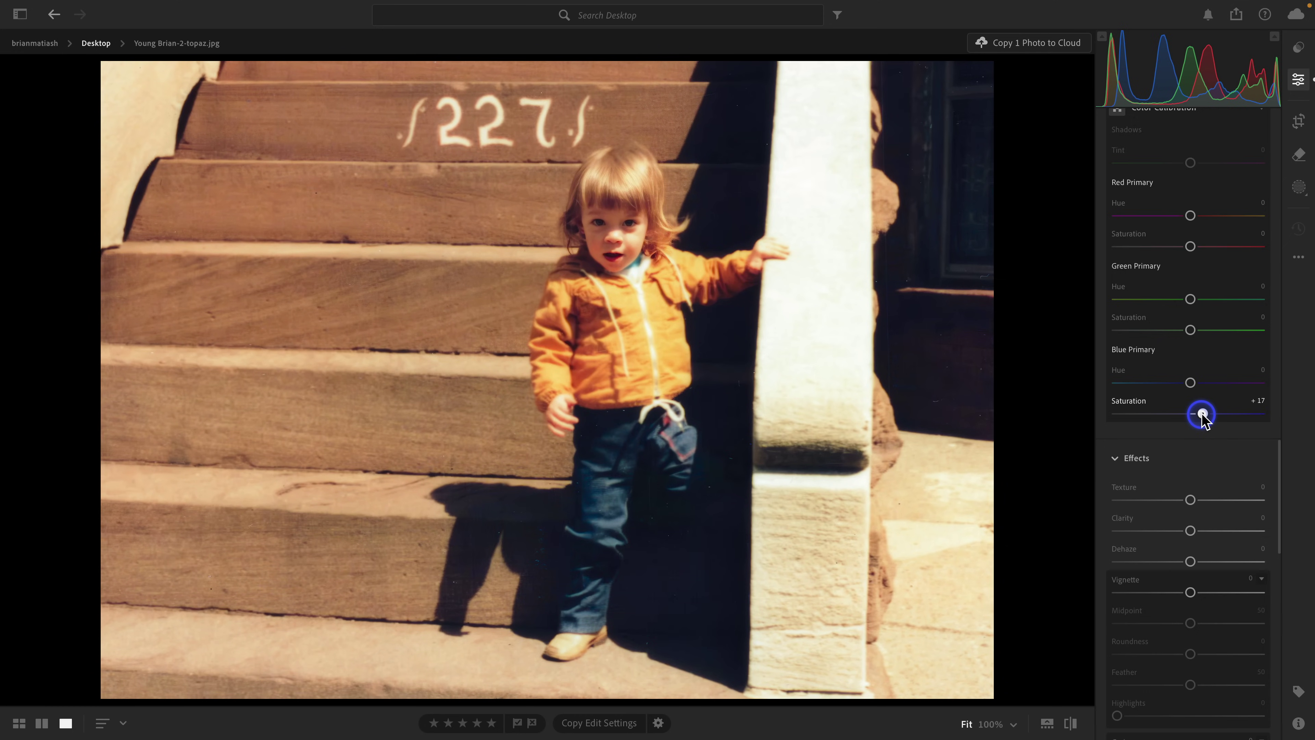
left_click_drag(1202, 415, 1202, 414)
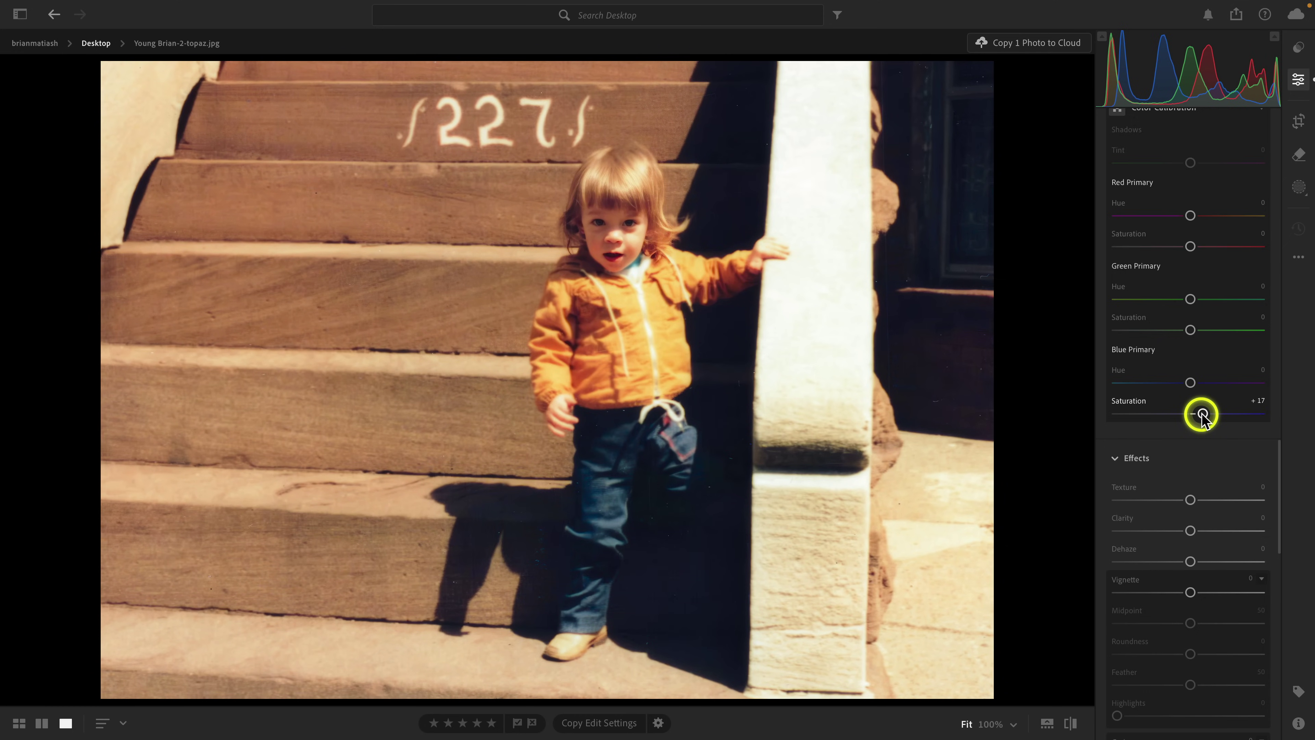
left_click_drag(1190, 530, 1193, 501)
left_click_drag(1190, 562, 1182, 562)
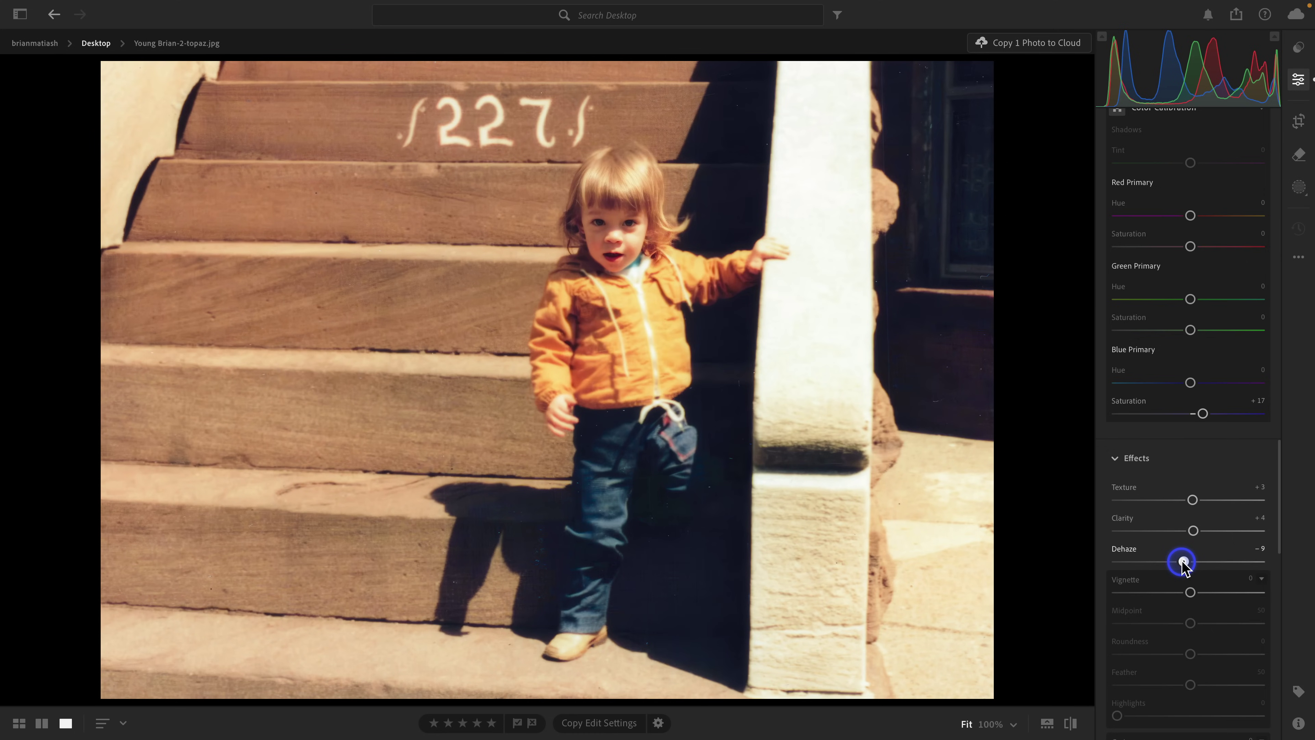
left_click_drag(1184, 565, 1182, 561)
- Add a −19 vignette with midpoint 28 and feather 91
scroll(1185, 566, "down", 6)
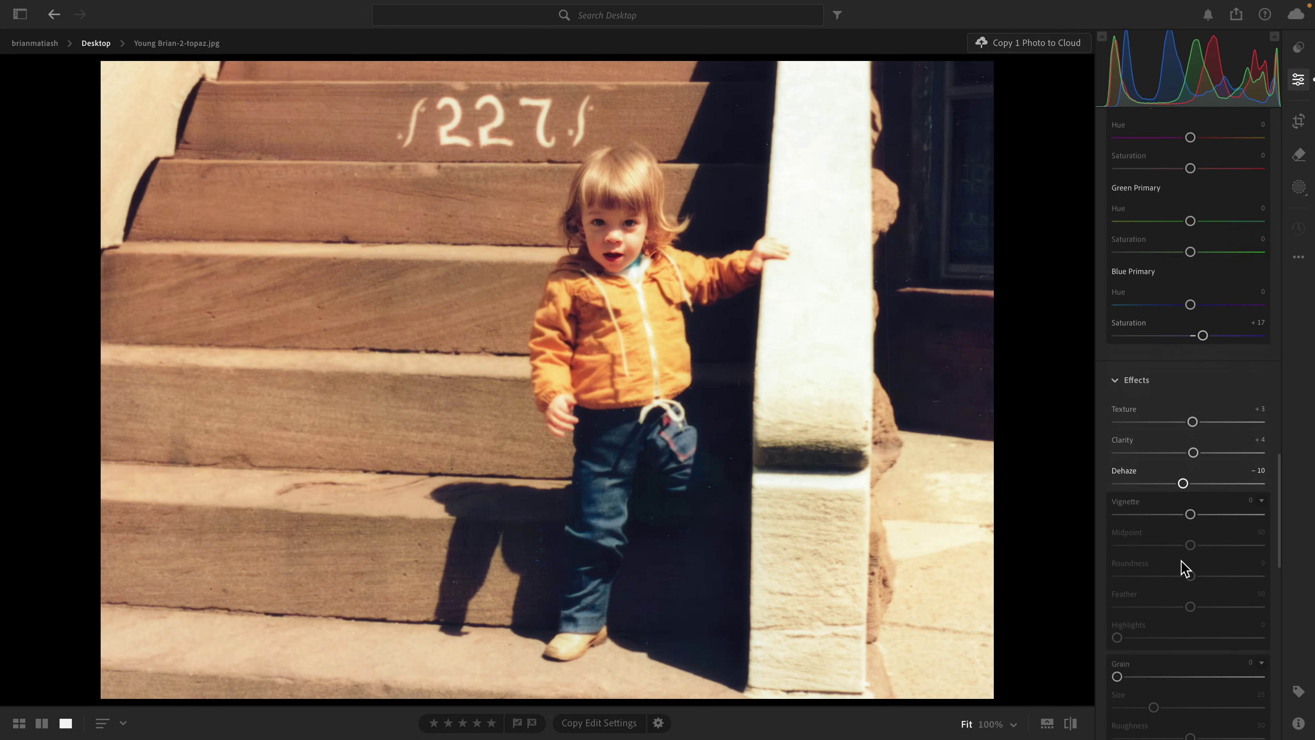
left_click(1179, 542)
left_click_drag(1190, 372, 1158, 406)
left_click_drag(1188, 464, 1250, 465)
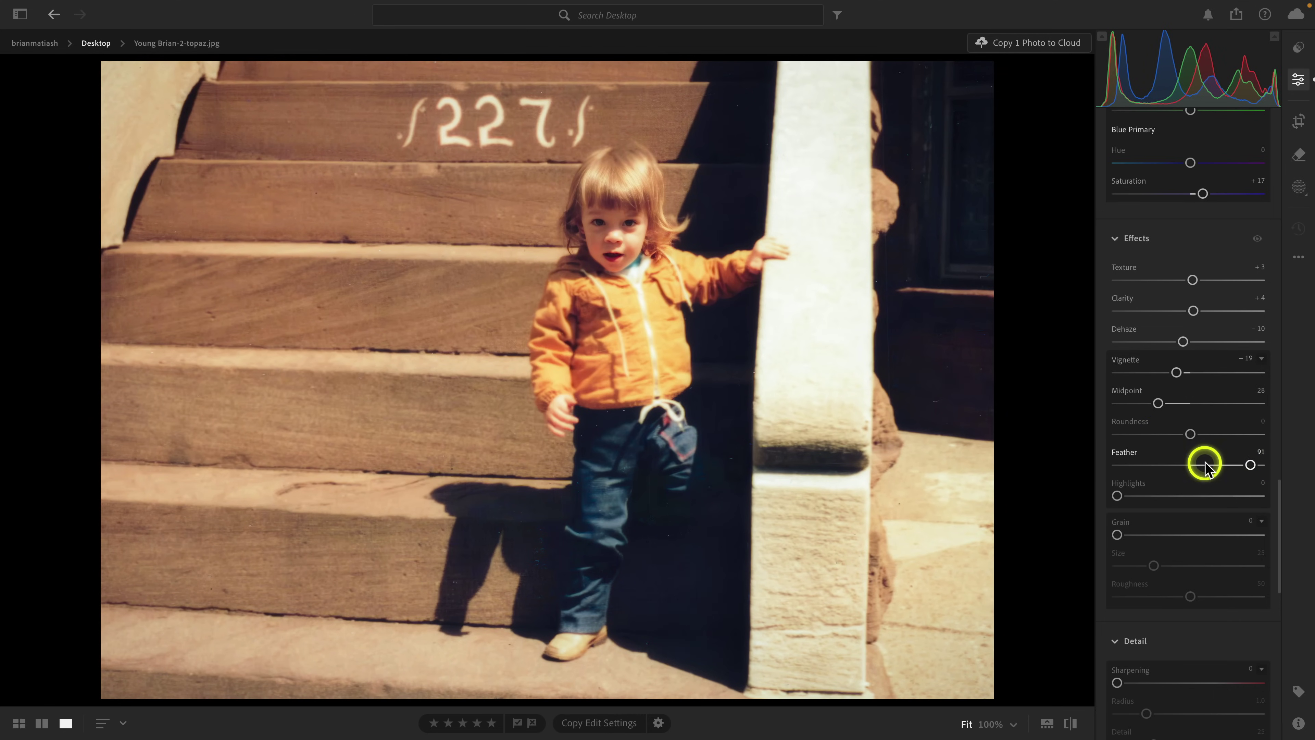
- At 100% on the child's face, set Sharpening 42 with Masking 64, then view the whole photo
scroll(1205, 462, "down", 5)
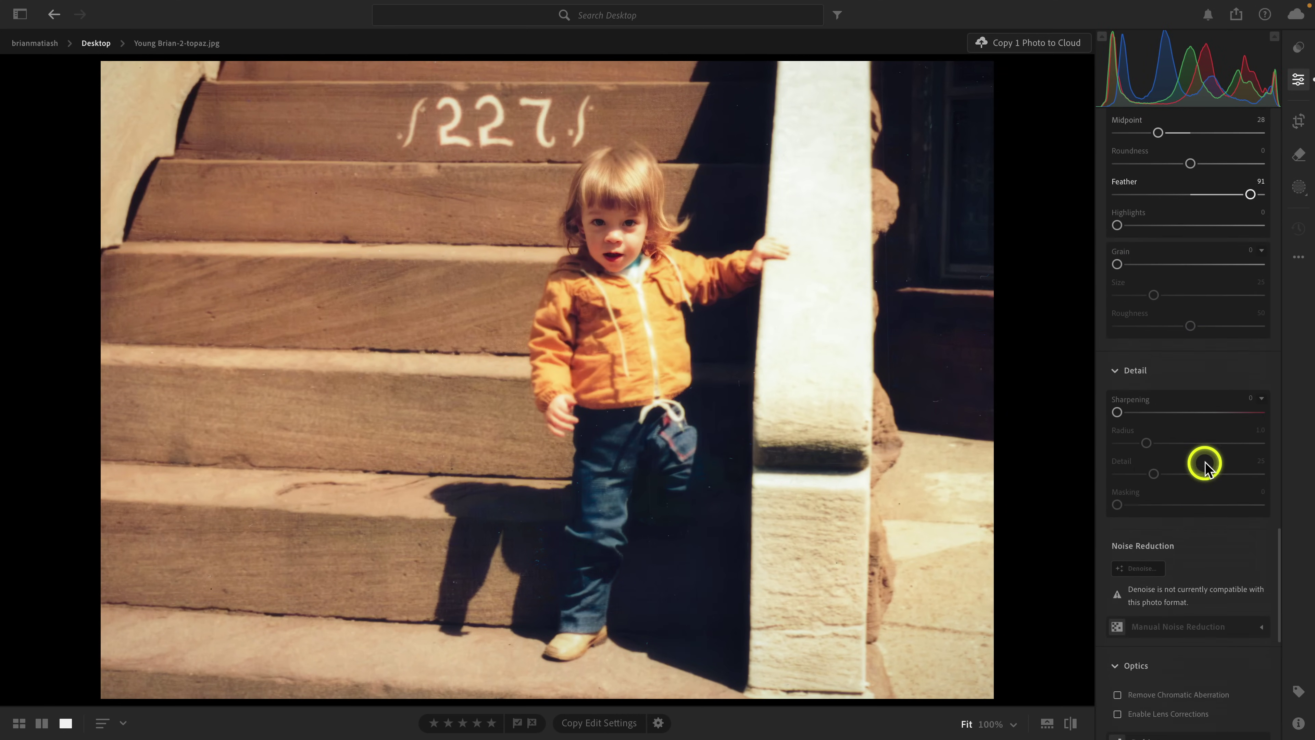
left_click(625, 252)
left_click_drag(628, 247, 749, 431)
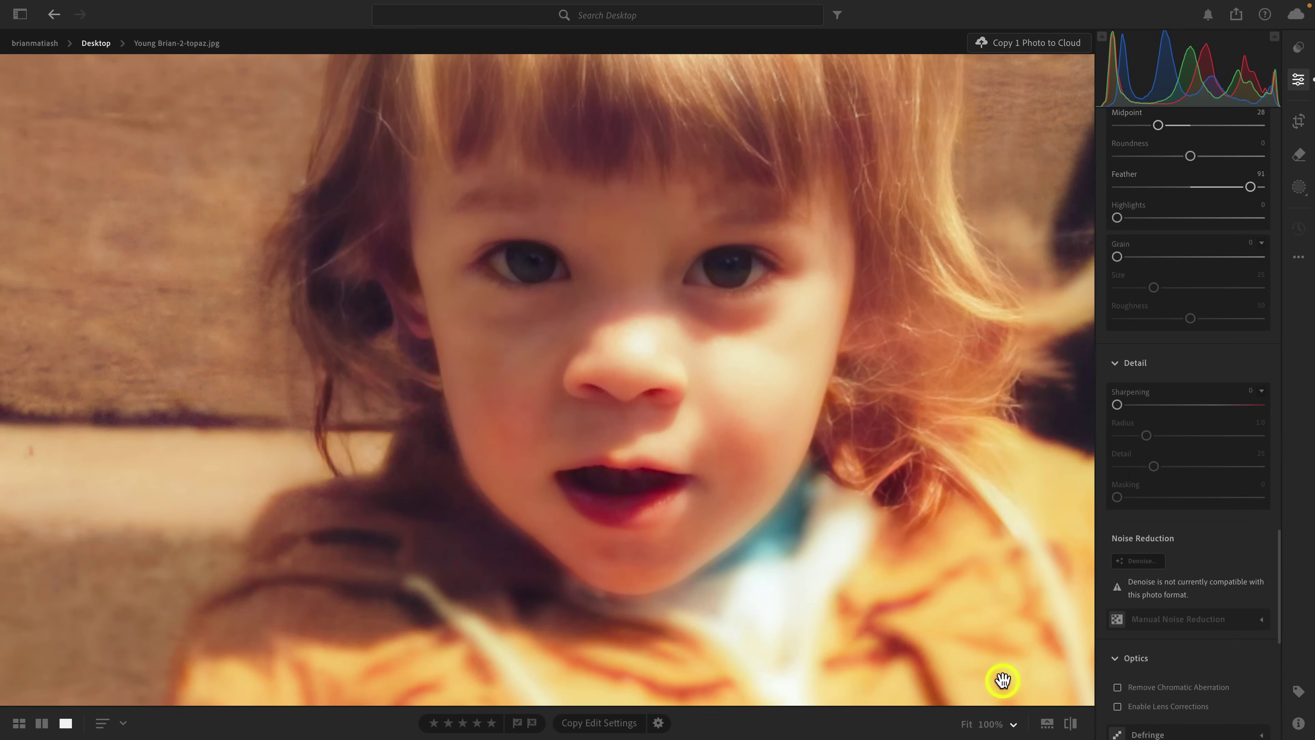
left_click(1014, 724)
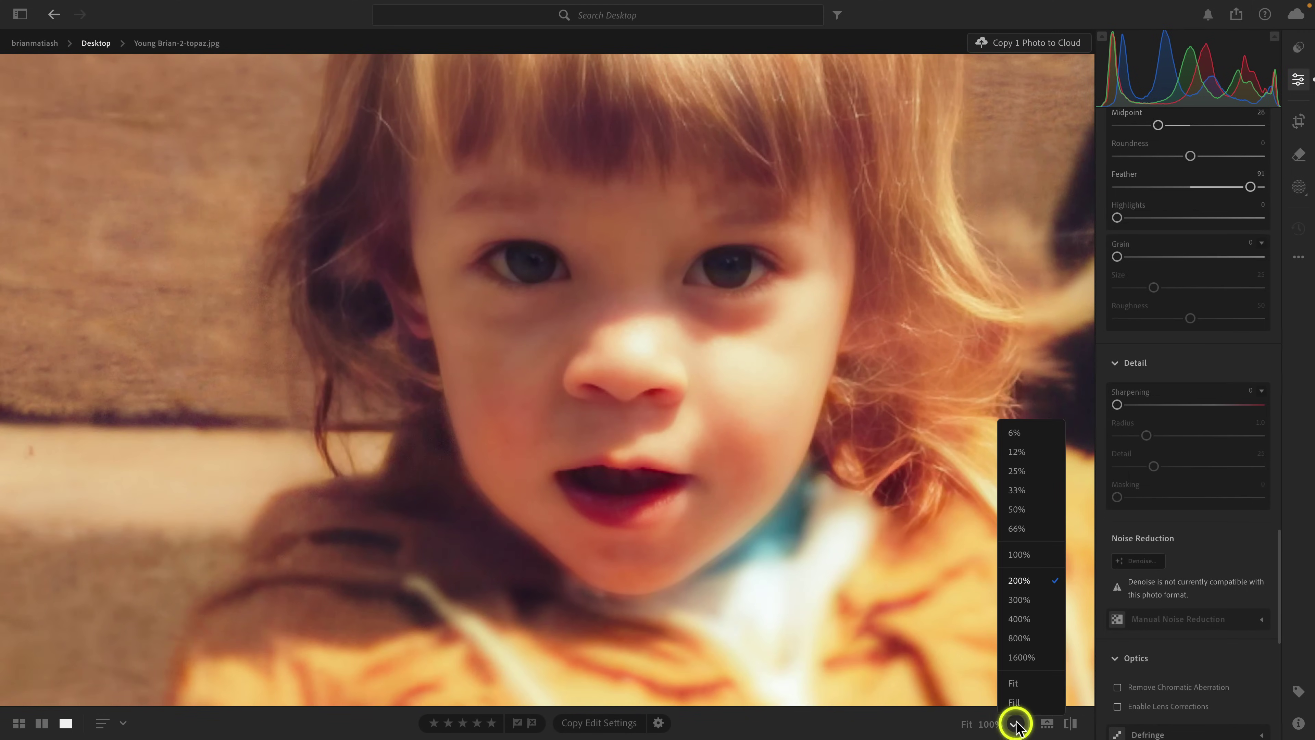
left_click(1031, 555)
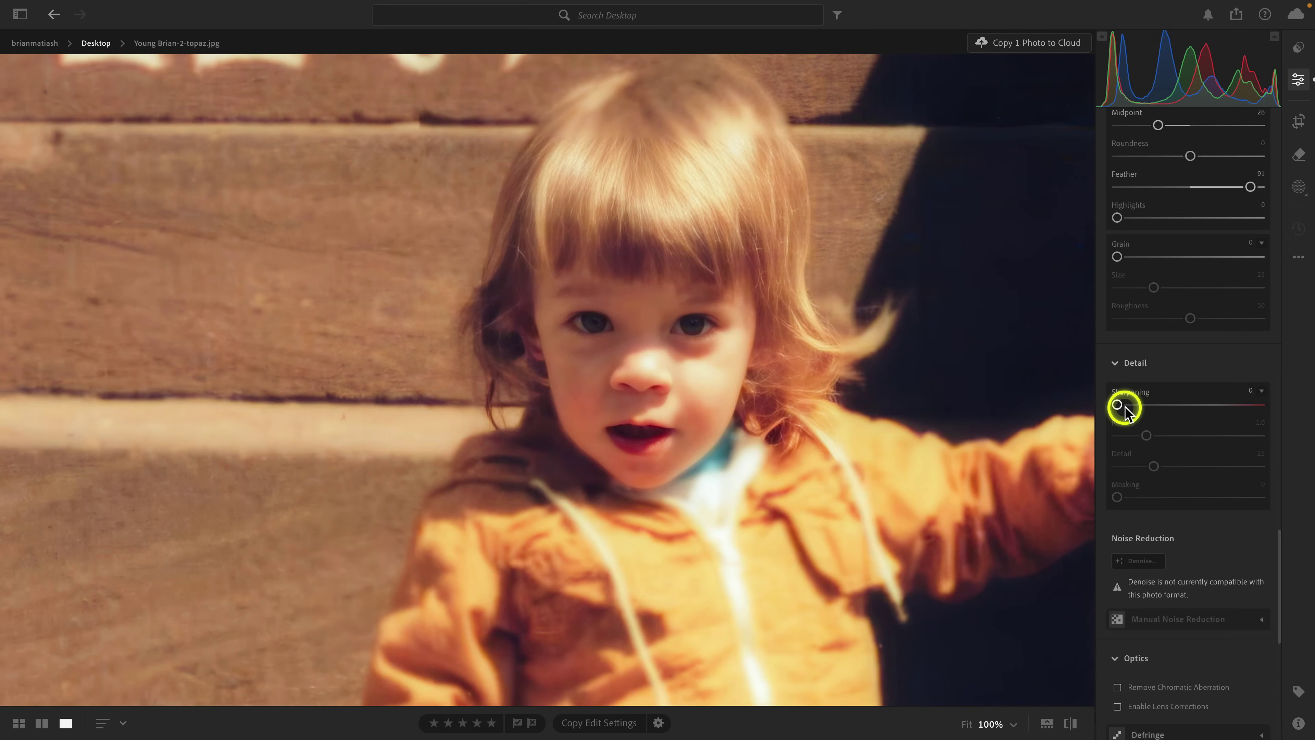
left_click_drag(1118, 406, 1158, 409)
left_click(866, 421)
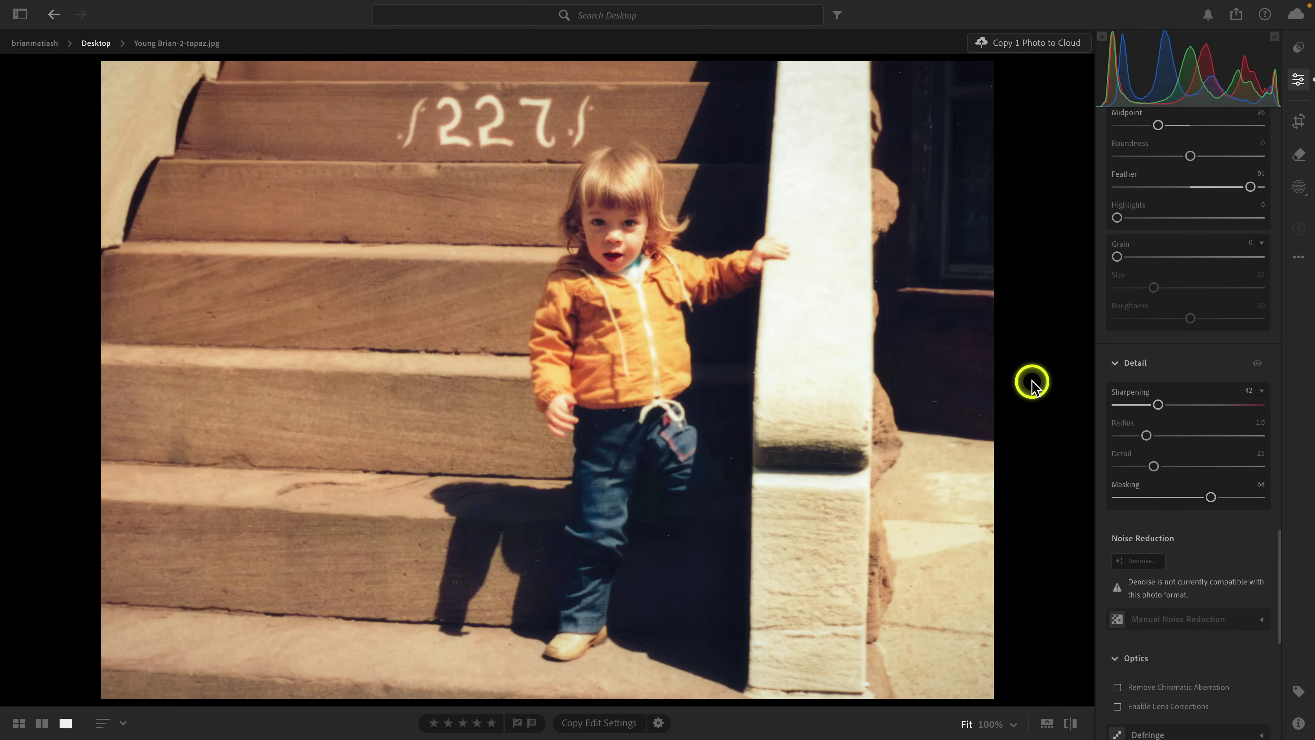
key("backslash")
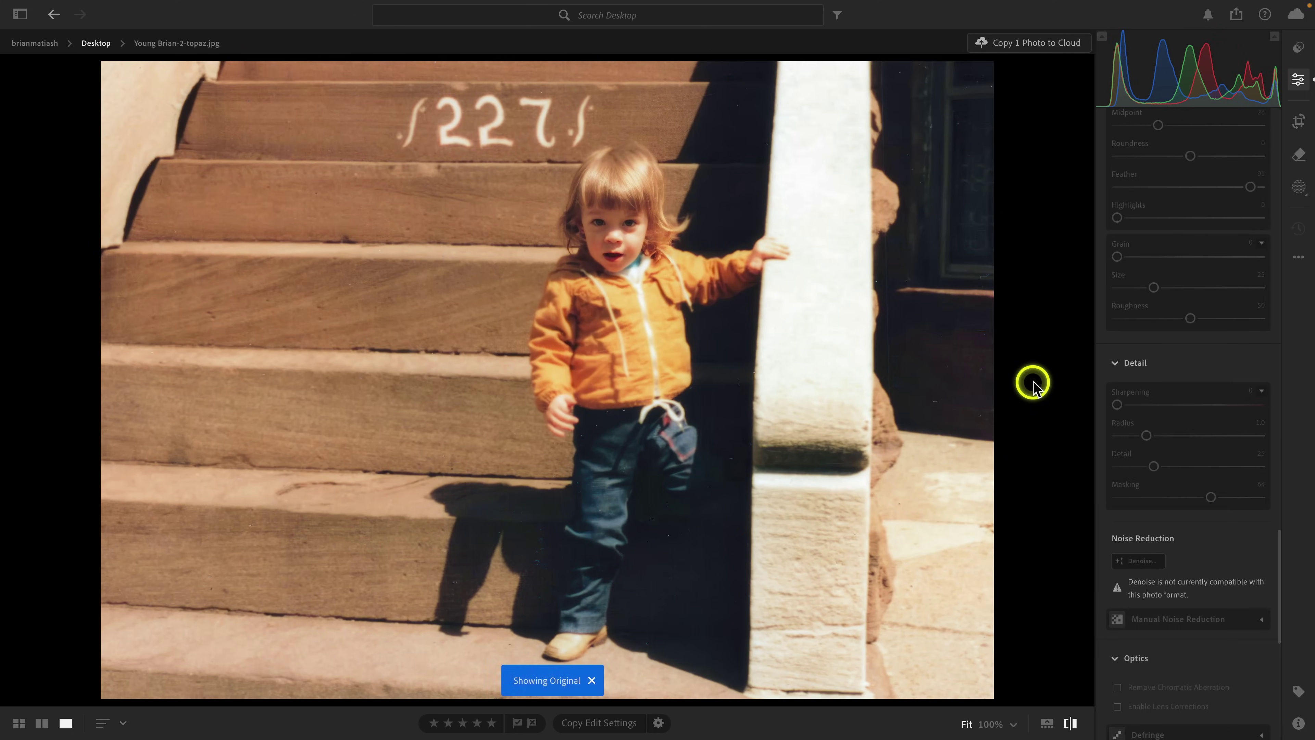
key("backslash")
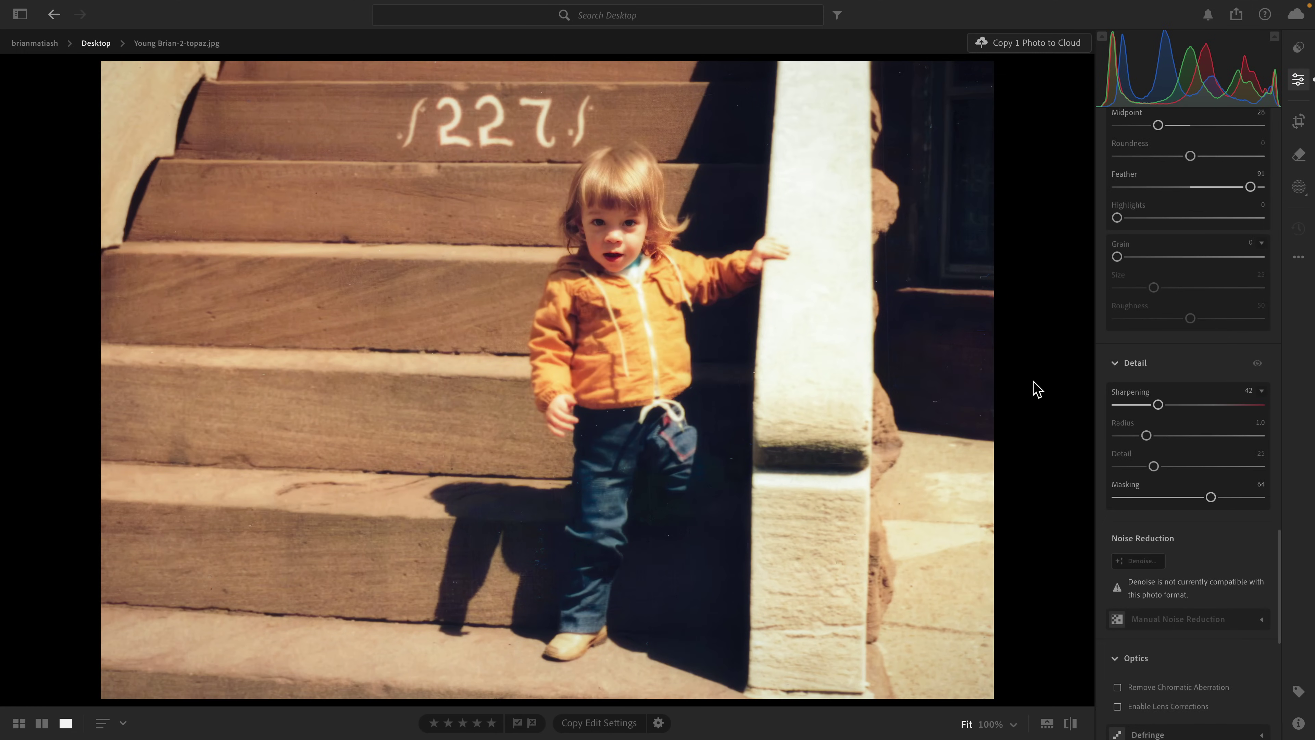
key("backslash")
key("backslash")
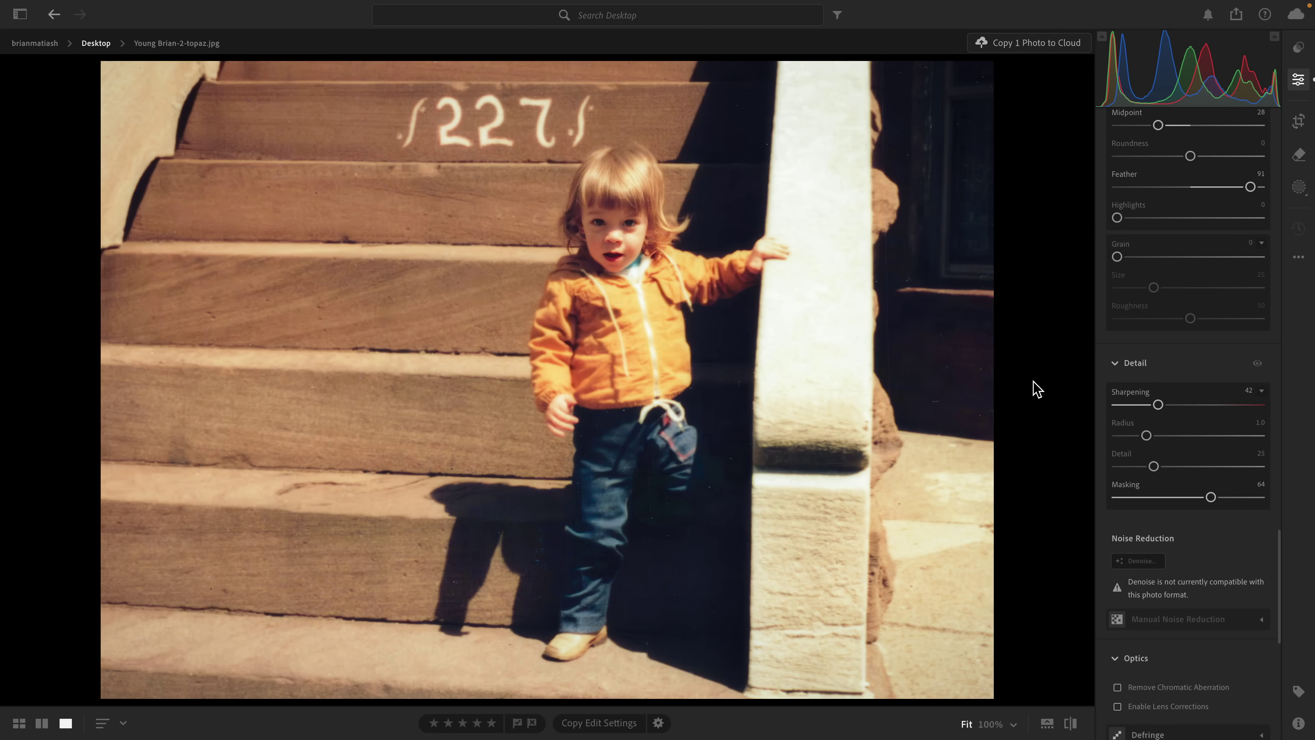